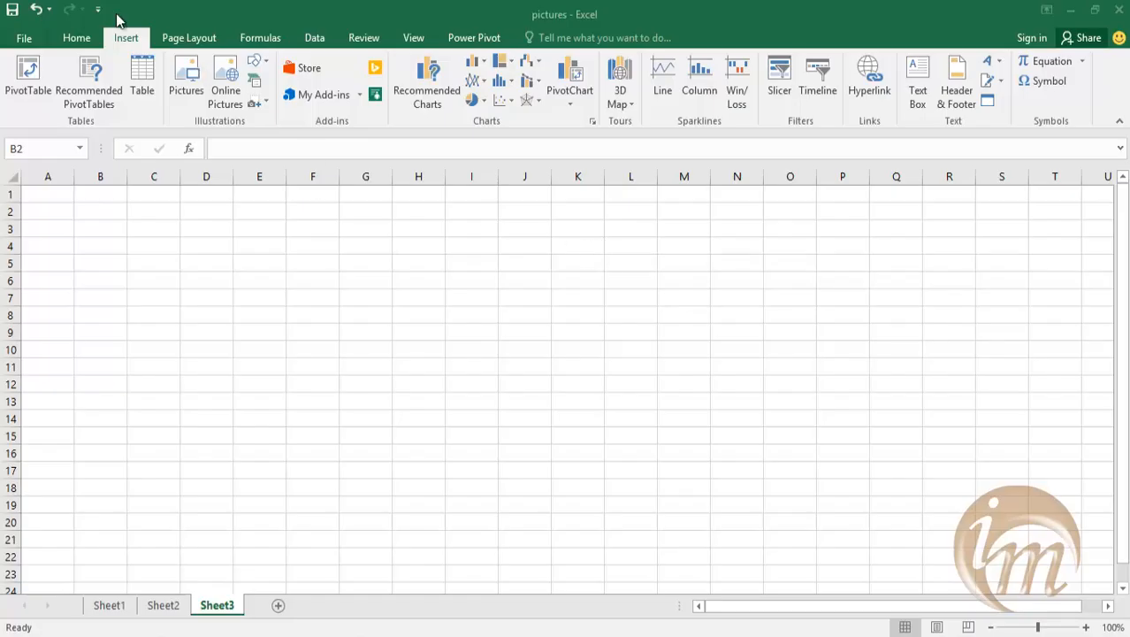
Open the SmartArt graphic chooser and preview layouts across all categories, including Lined List.
click(254, 81)
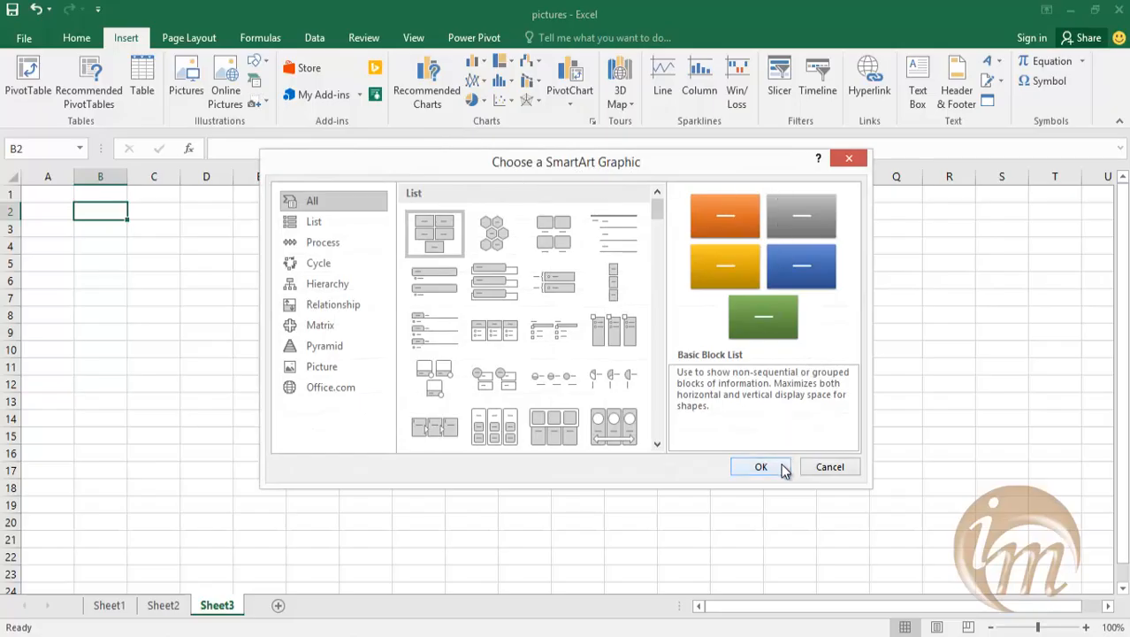
drag(476, 152, 504, 152)
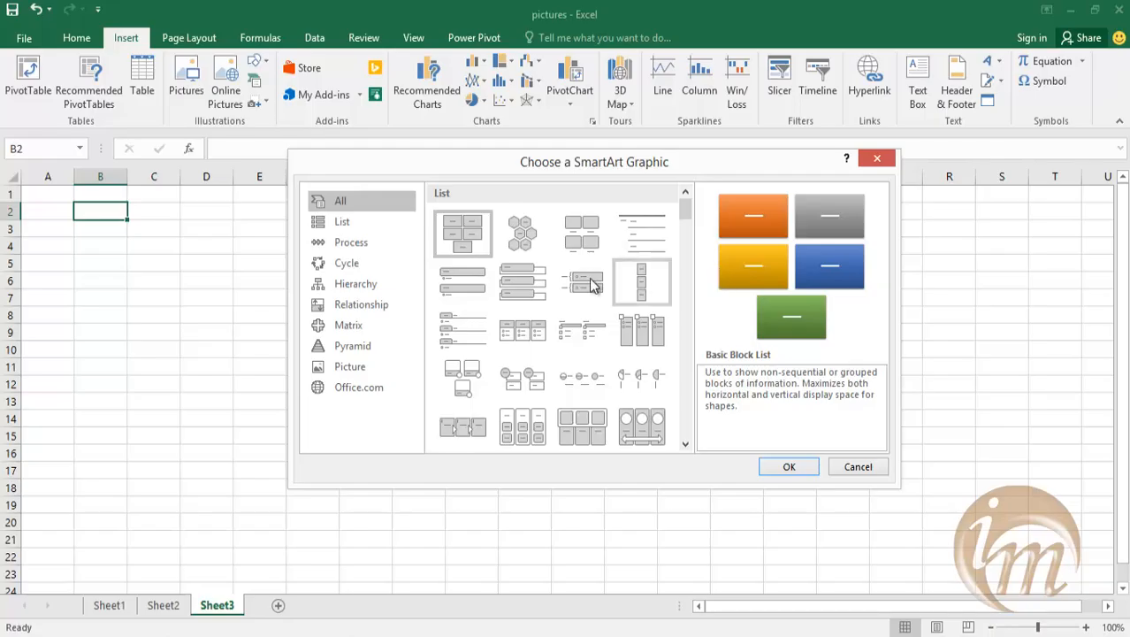
click(517, 233)
click(523, 283)
click(524, 339)
click(621, 335)
click(641, 299)
click(641, 299)
click(643, 250)
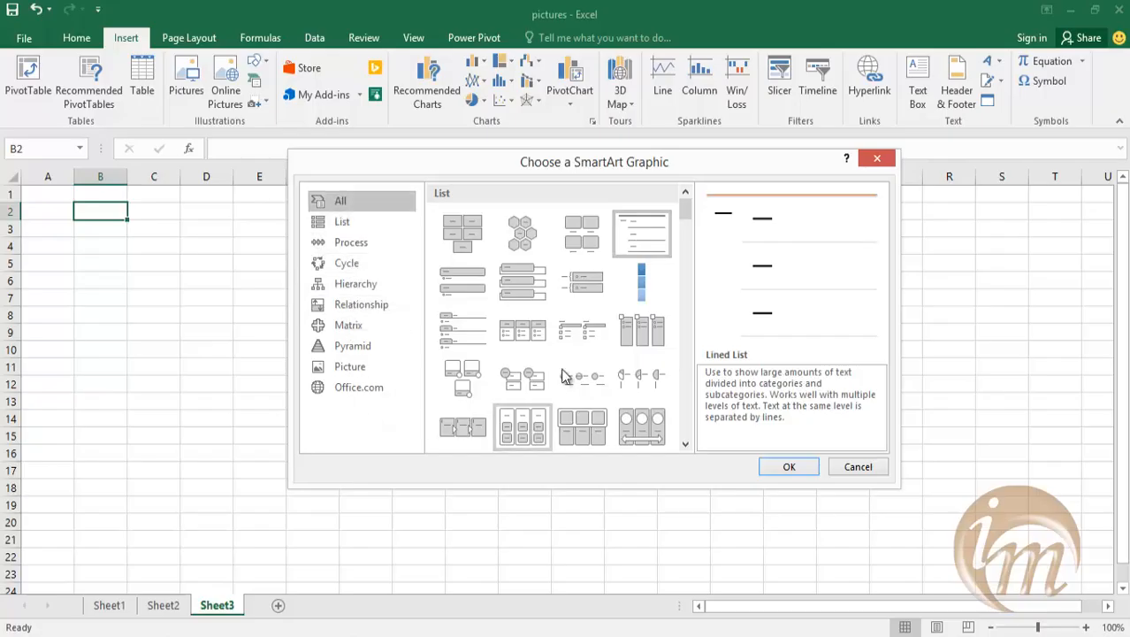
drag(685, 213, 683, 252)
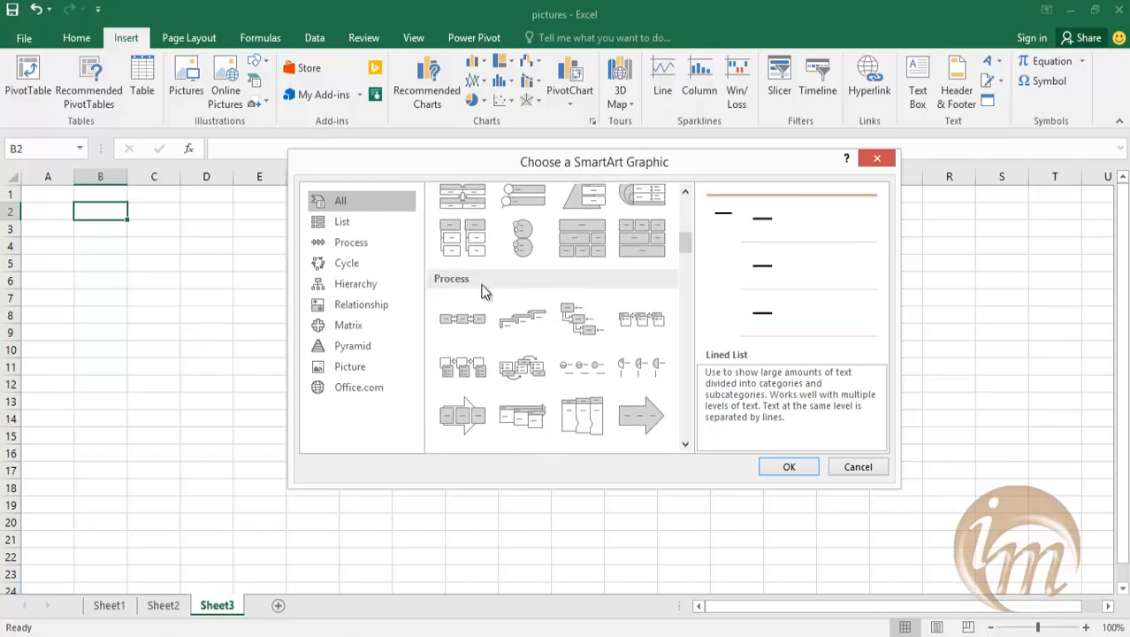
drag(685, 245, 681, 209)
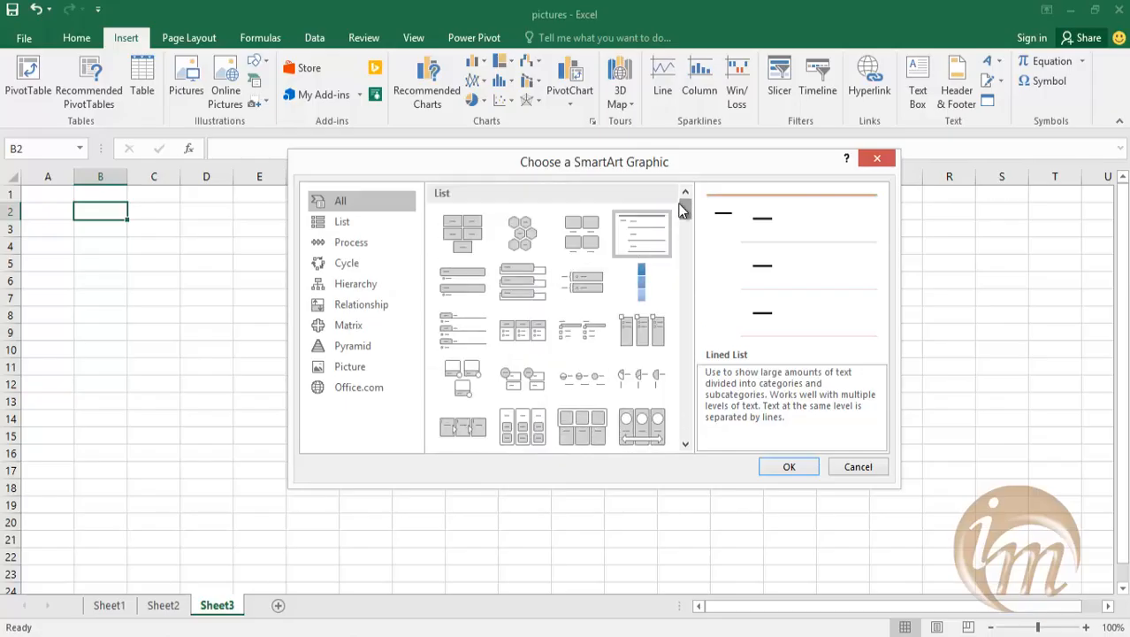
Preview layouts in the List category of SmartArt graphics, including Vertical Box List and Horizontal Bullet List.
click(357, 224)
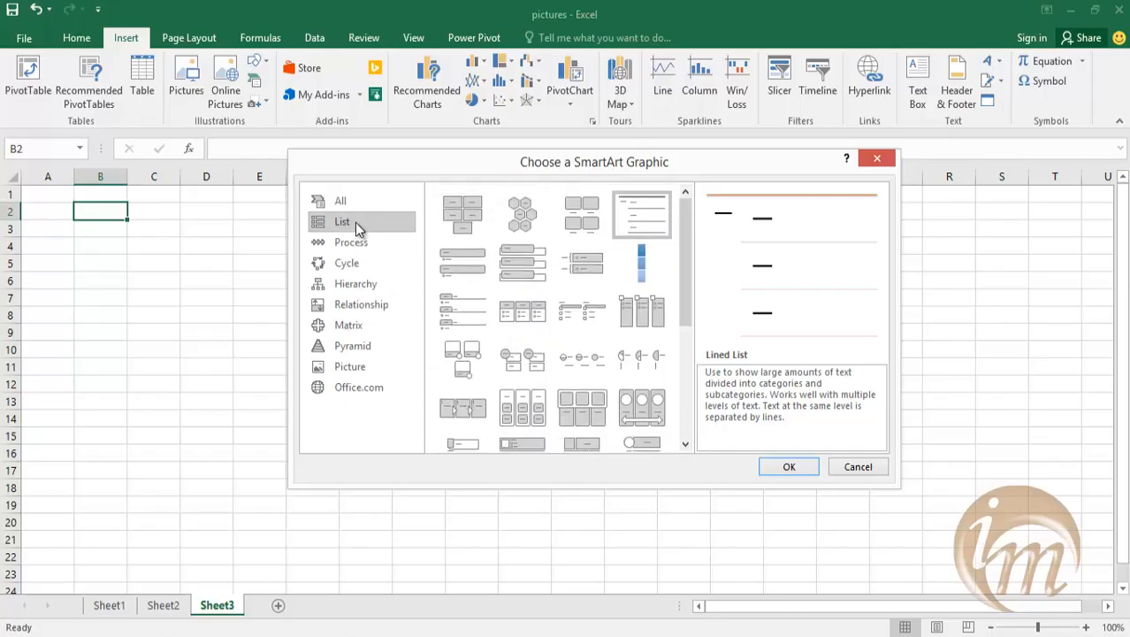
click(458, 222)
click(540, 220)
click(539, 265)
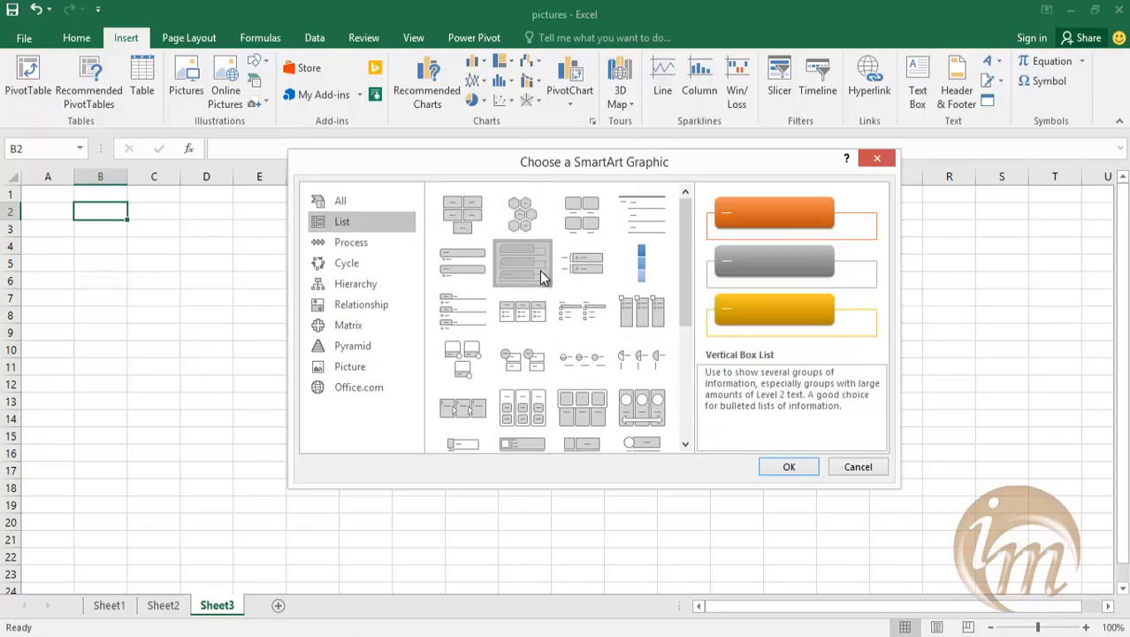
click(540, 320)
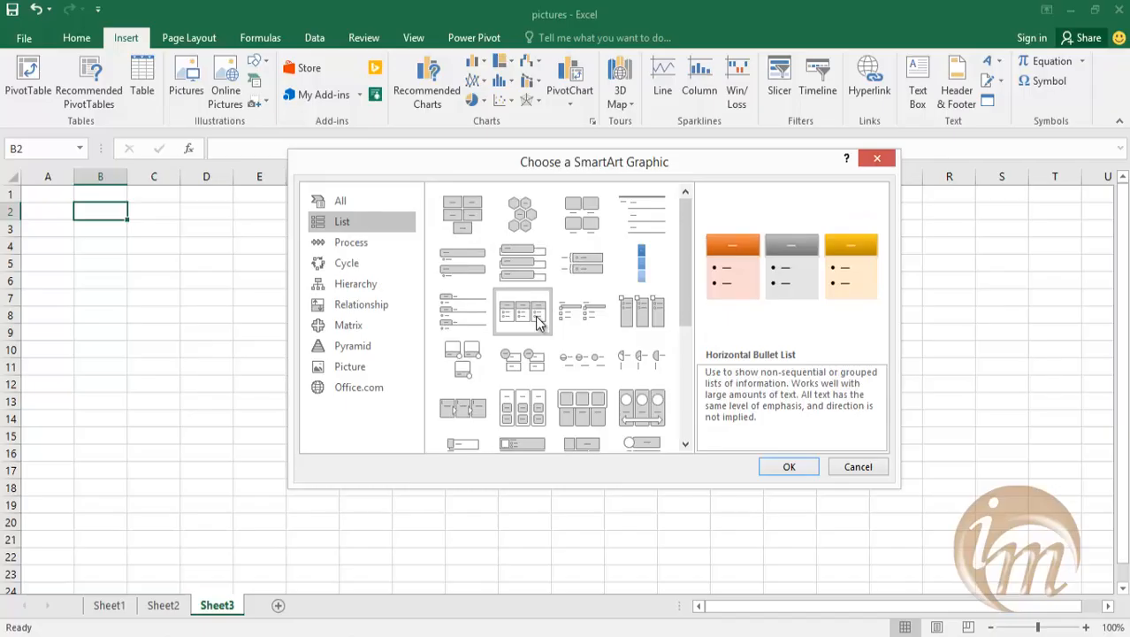
Look through the Process category and preview Cycle layouts such as Basic Cycle, Block Cycle, Segmented Cycle and Continuous Cycle.
click(378, 245)
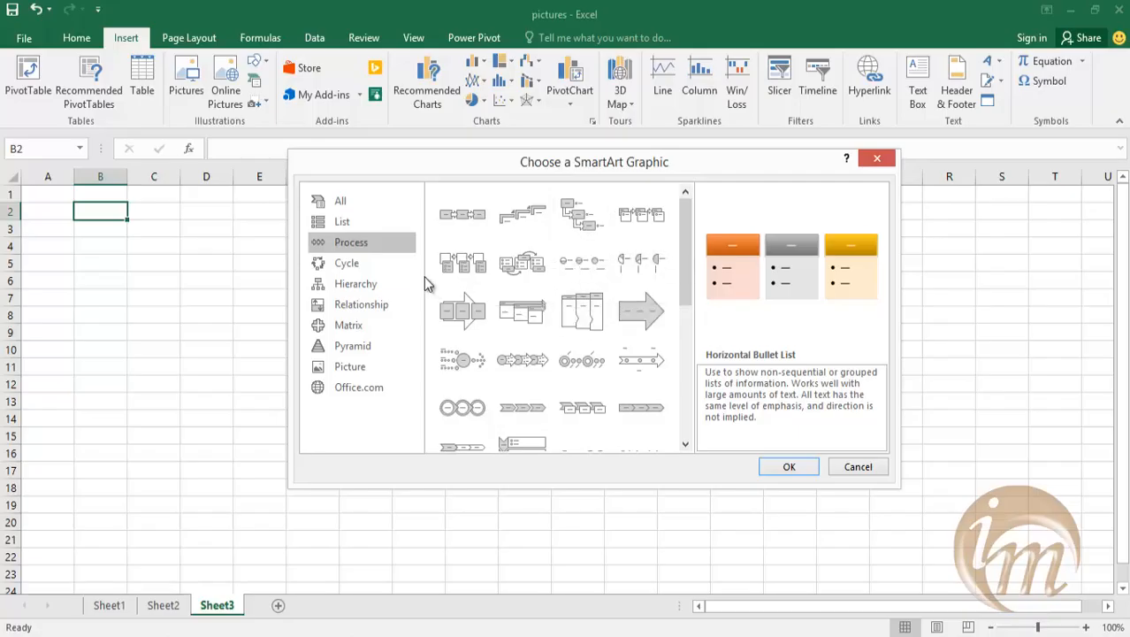
click(375, 270)
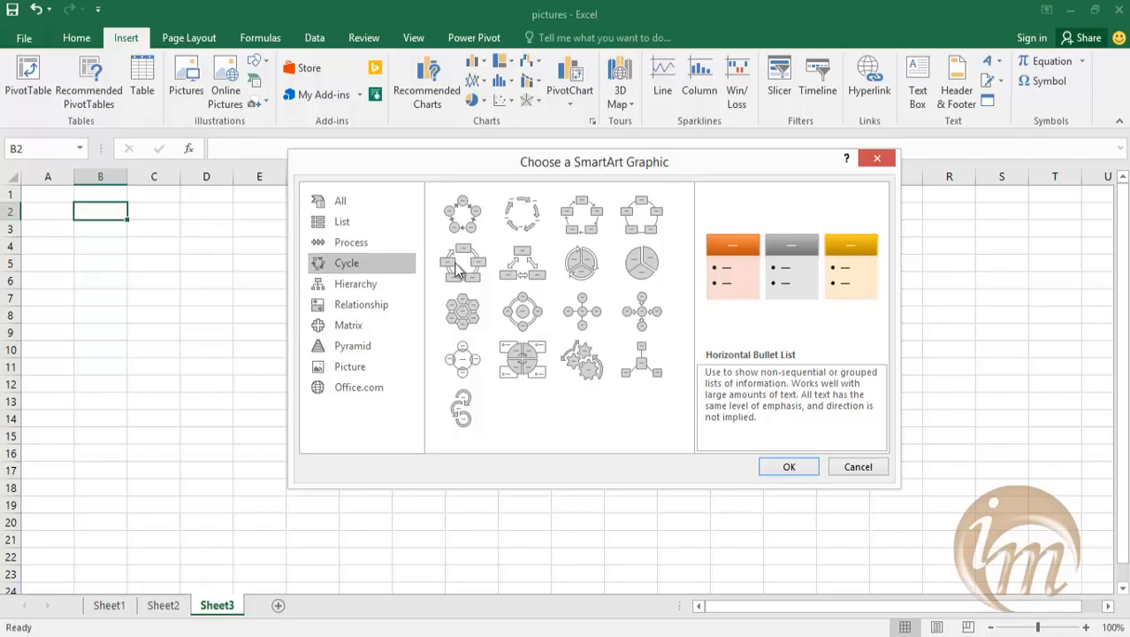
click(473, 230)
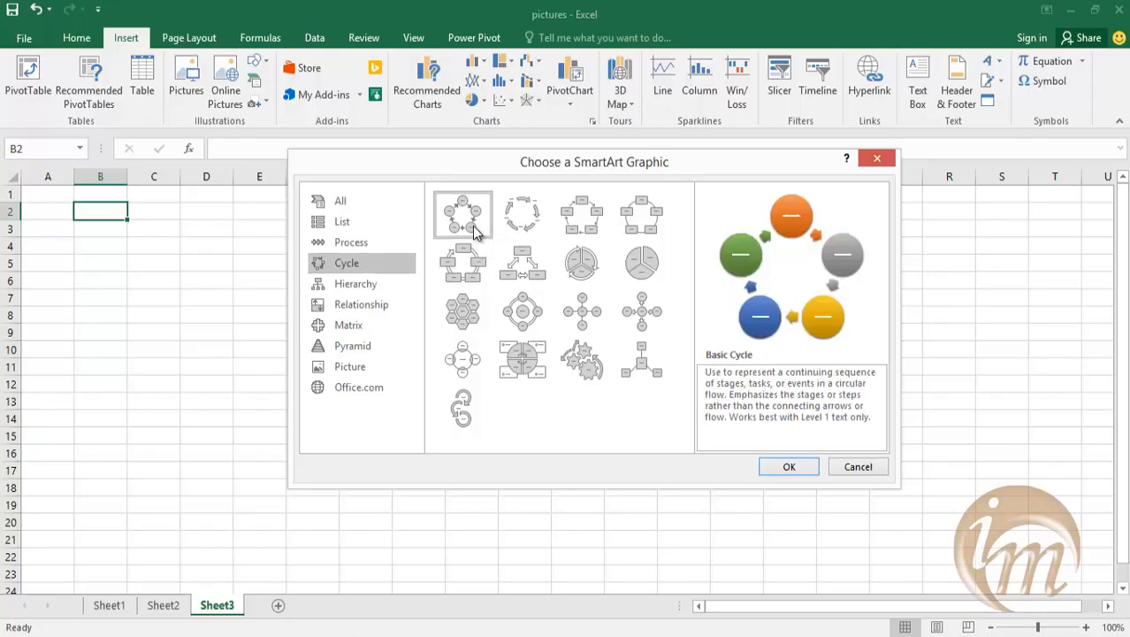
click(538, 226)
click(568, 226)
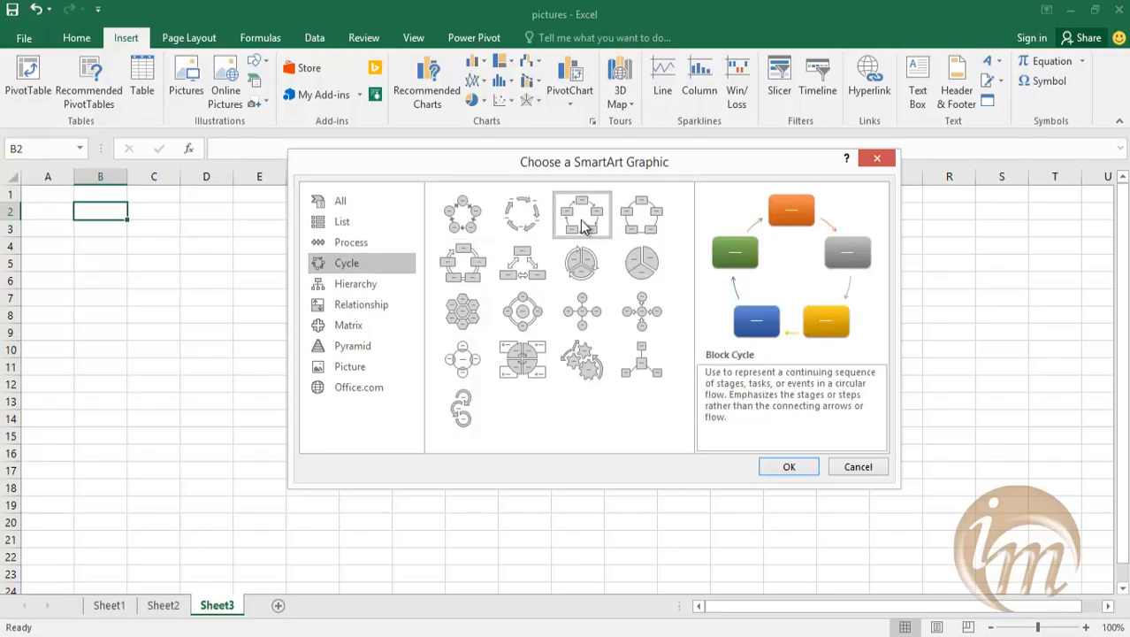
click(625, 233)
click(584, 264)
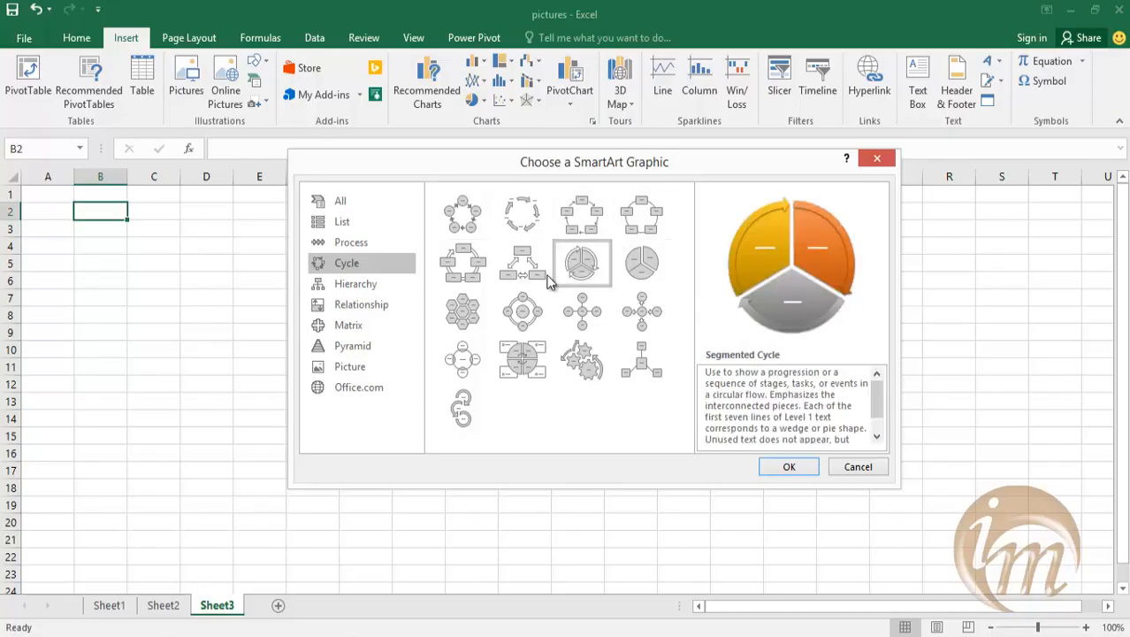
click(475, 277)
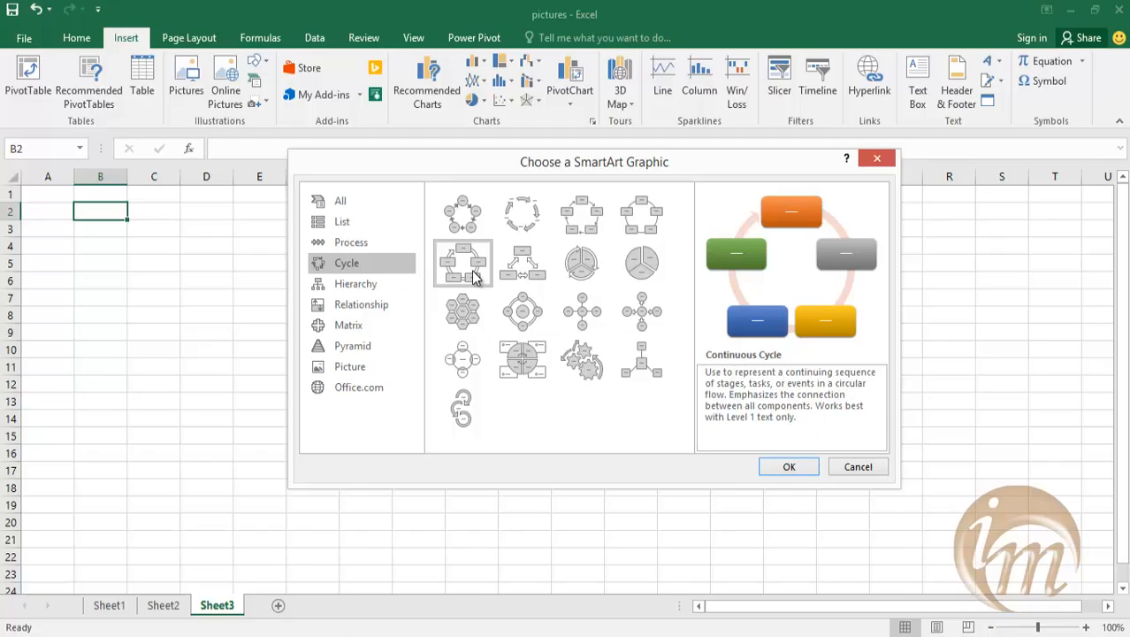
Preview the Circle Picture Hierarchy layout and look through the Relationship, Matrix, Pyramid, Picture and Office.com SmartArt categories.
click(378, 289)
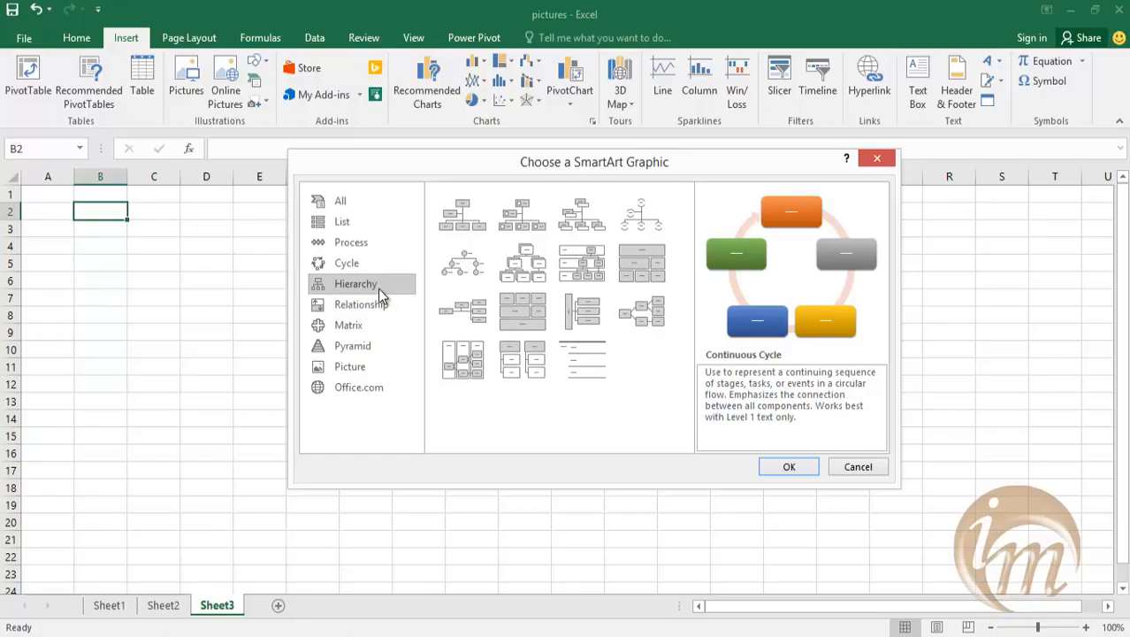
click(474, 269)
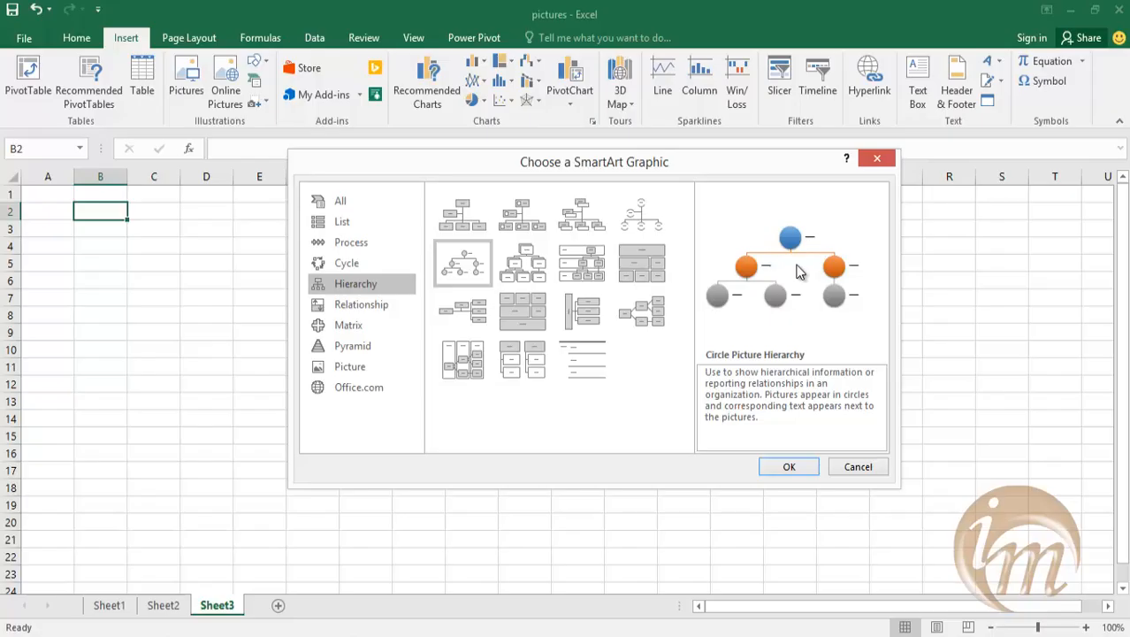
click(374, 305)
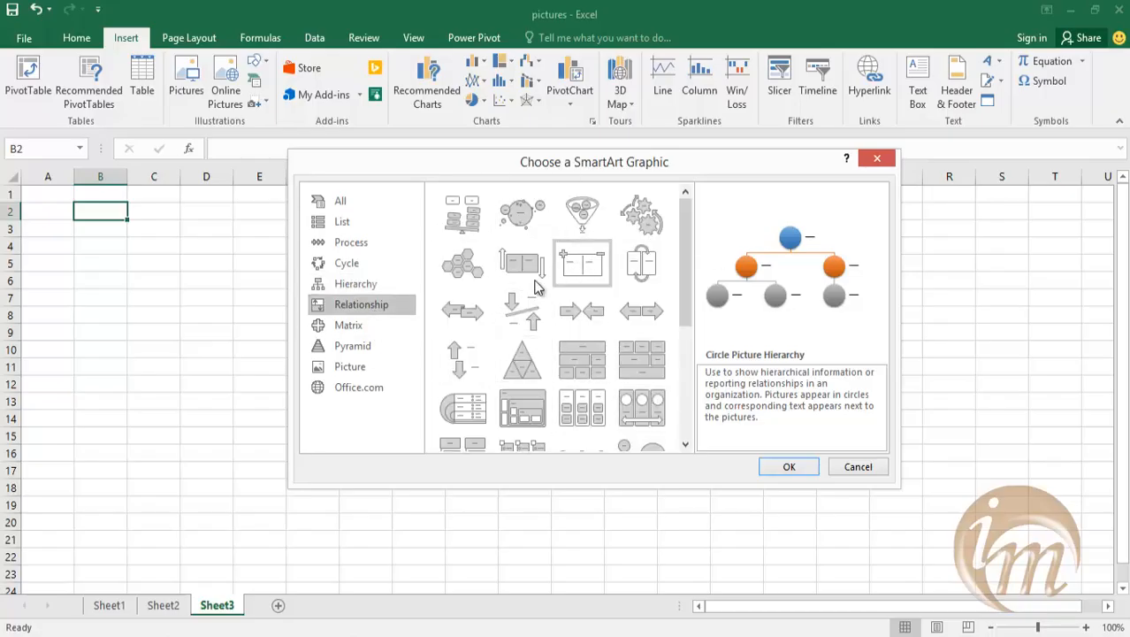
click(372, 325)
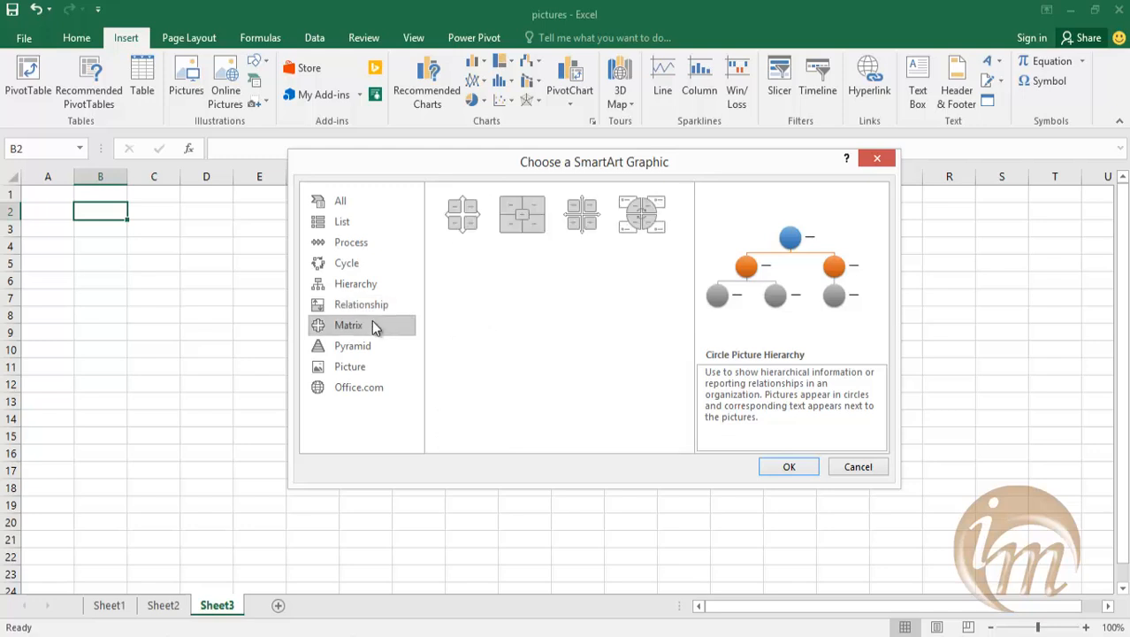
click(367, 347)
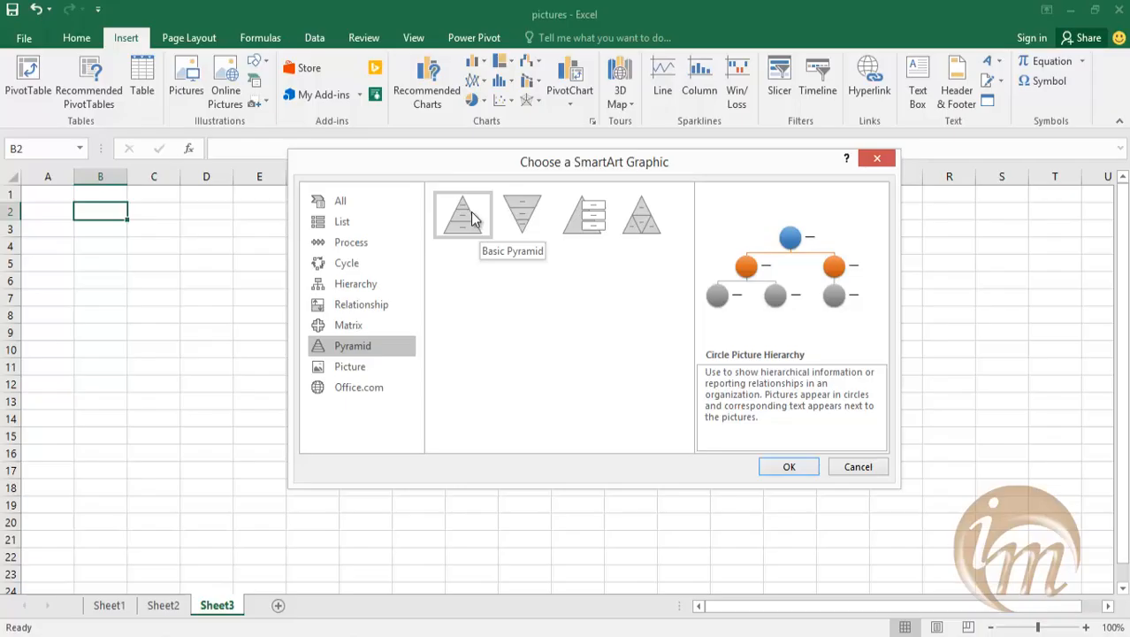
click(384, 366)
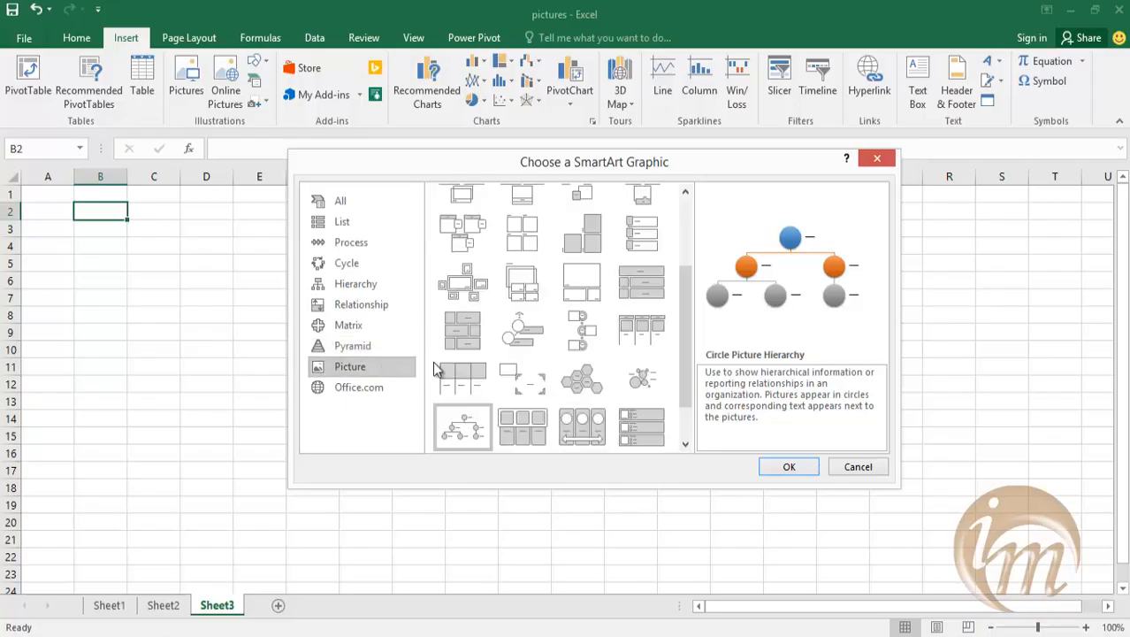
drag(685, 315, 684, 242)
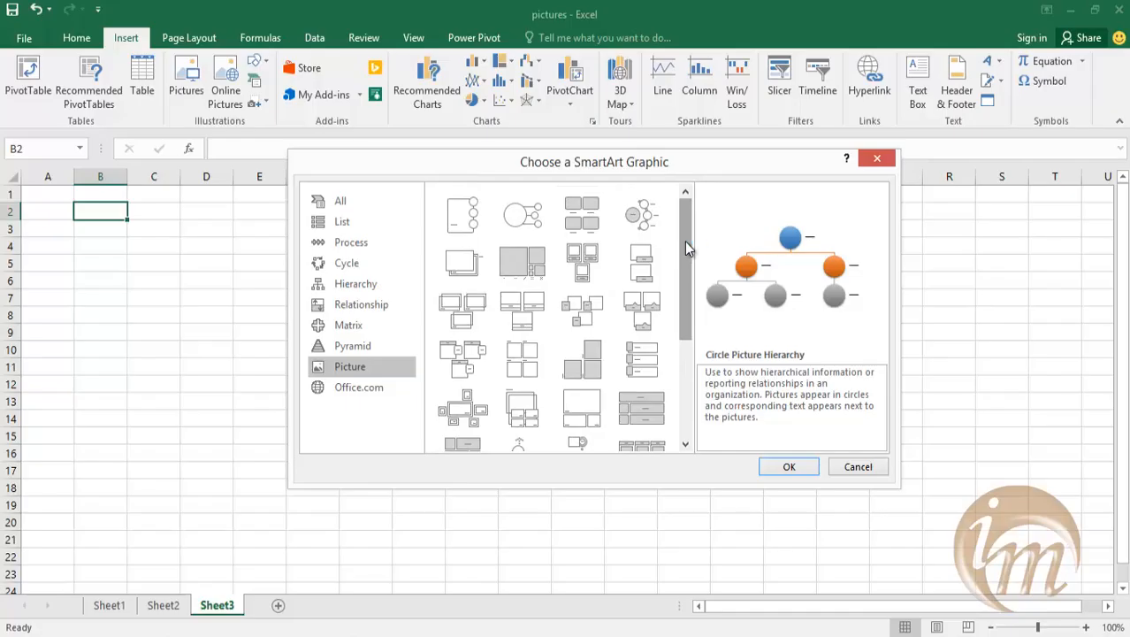
drag(684, 242, 684, 341)
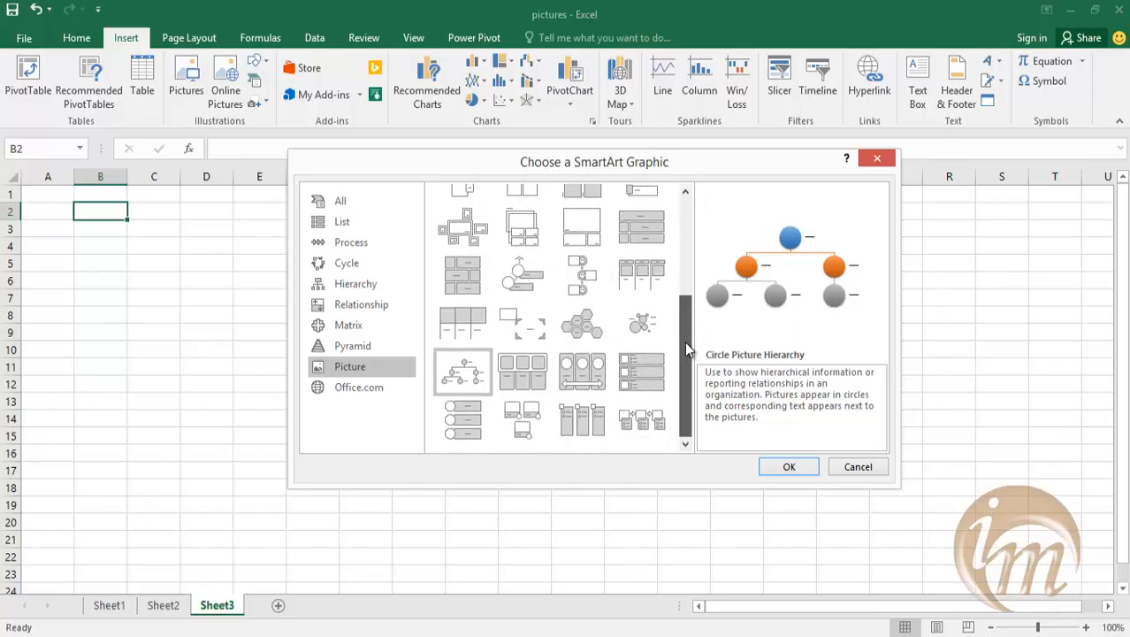
click(364, 389)
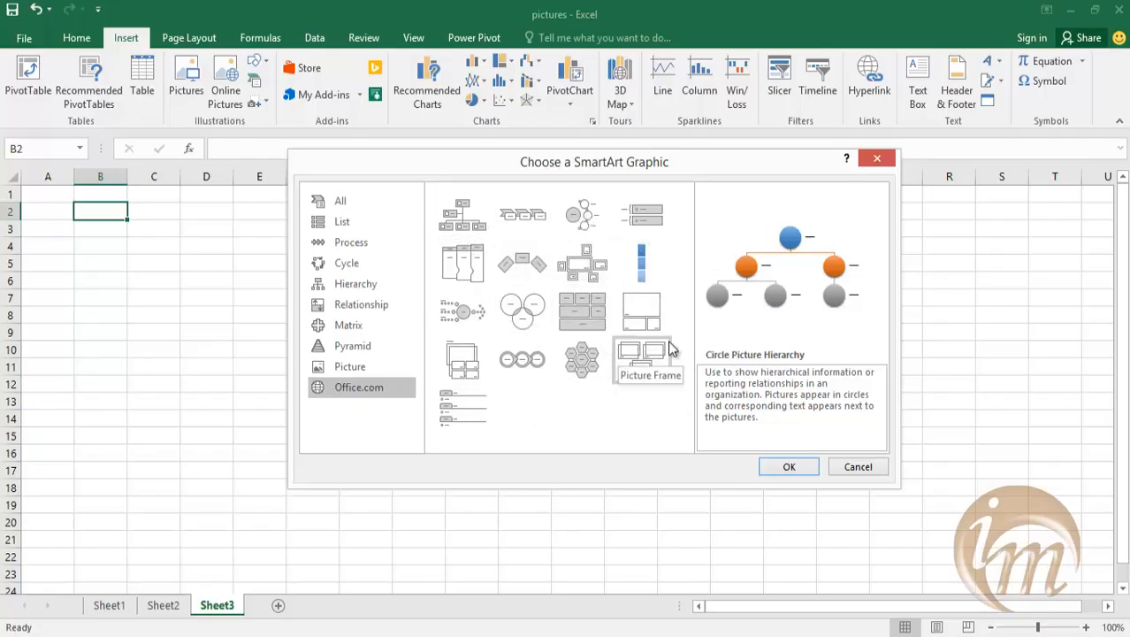
Compare Process layouts, previewing Step Down Process, Step Up Process, Continuous Block Process and Increasing Arrows Process.
click(364, 249)
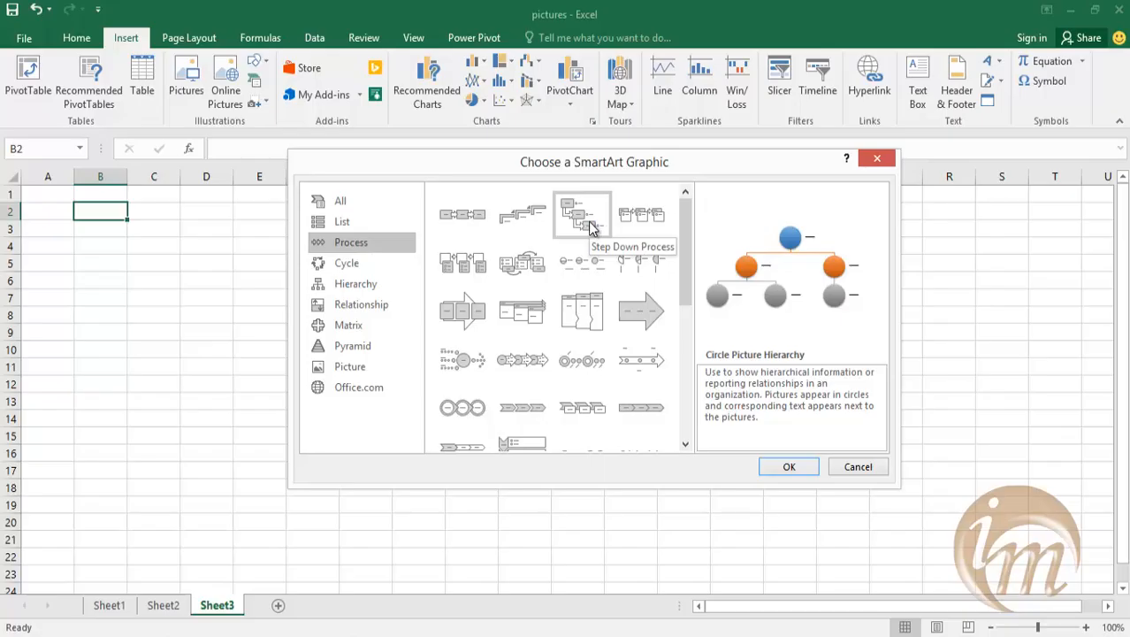
click(592, 228)
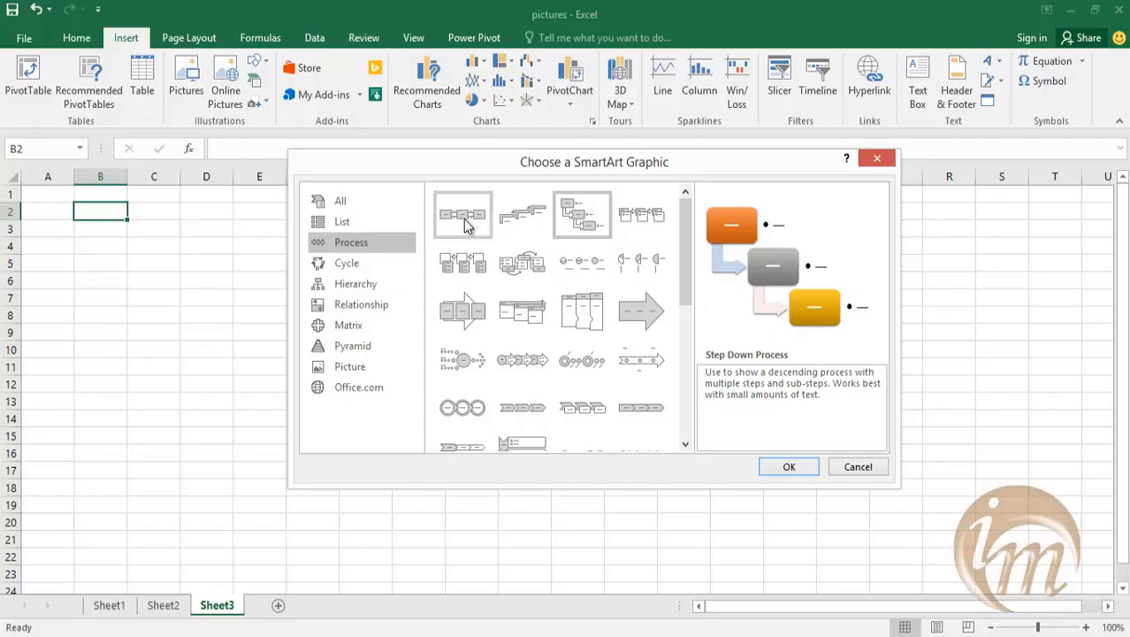
click(510, 222)
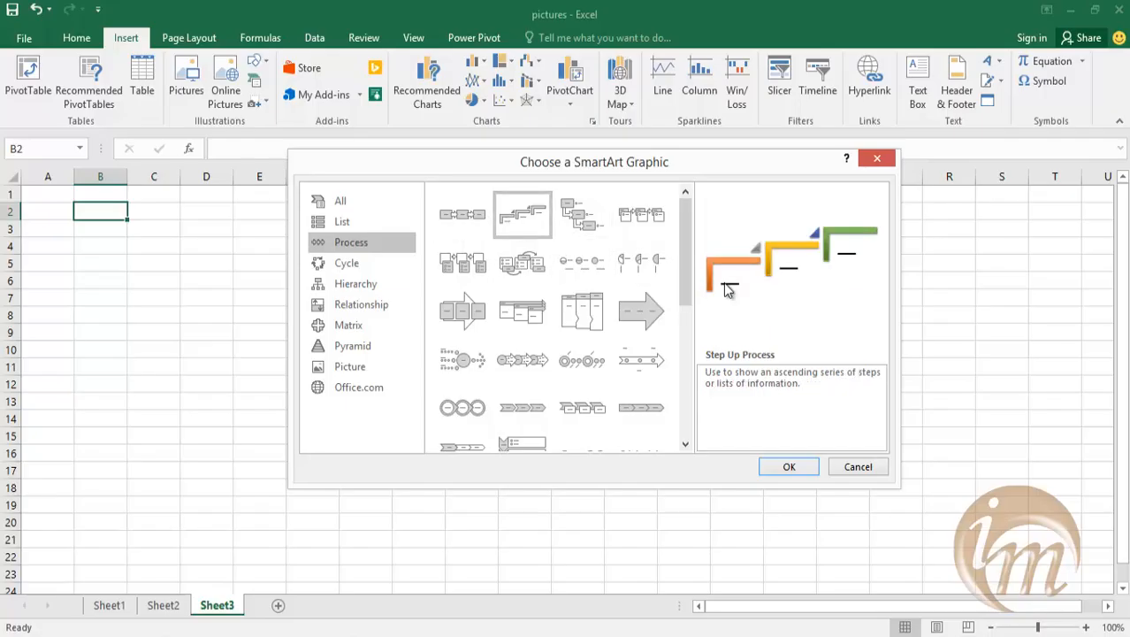
click(585, 219)
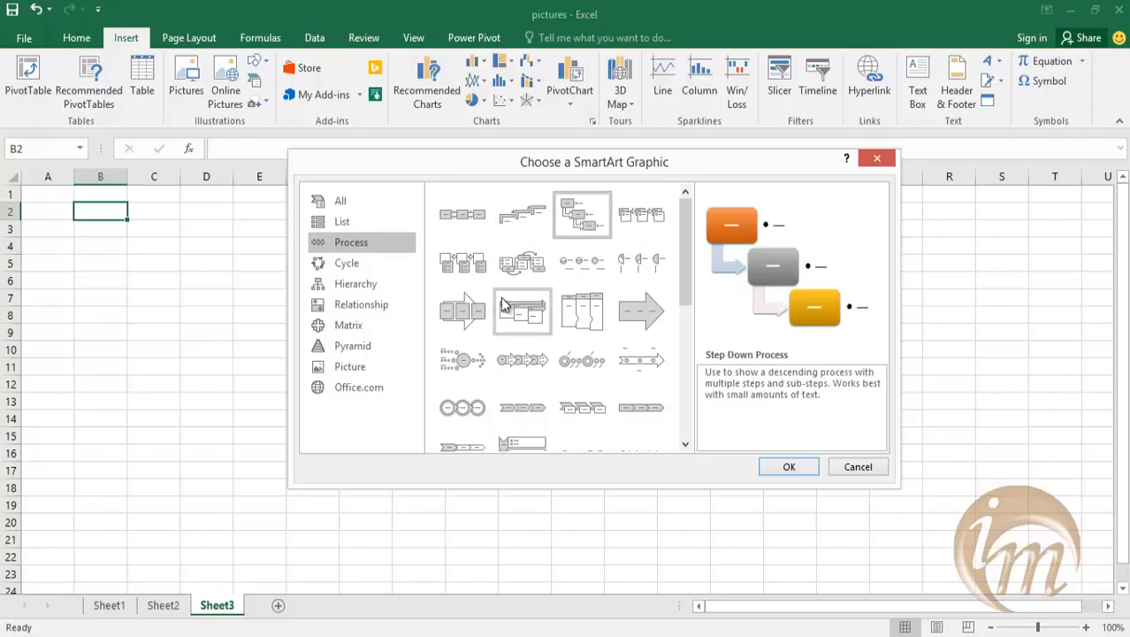
click(462, 309)
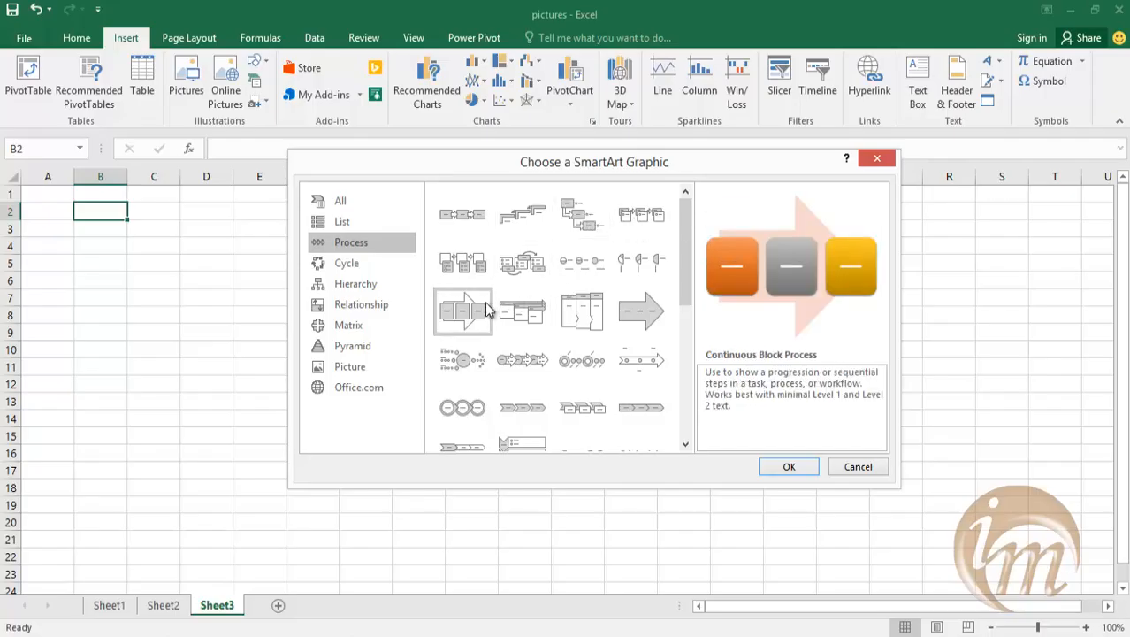
click(543, 320)
scroll(548, 398, down, 5)
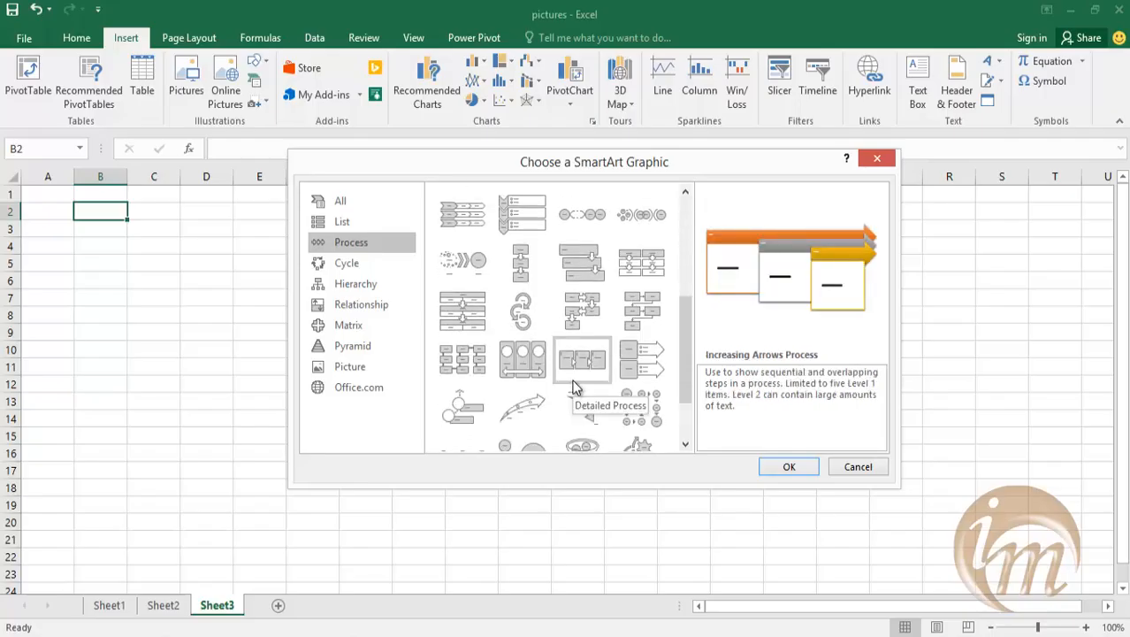
scroll(573, 386, down, 2)
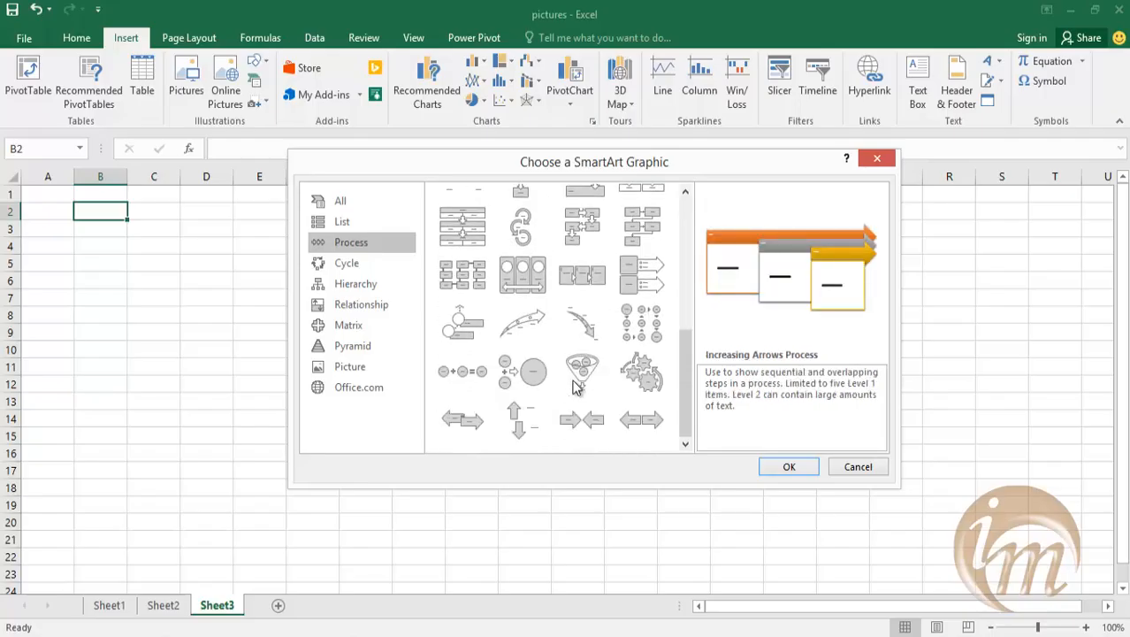
Insert a Step Down Process SmartArt graphic into Sheet3.
scroll(574, 387, up, 8)
click(579, 214)
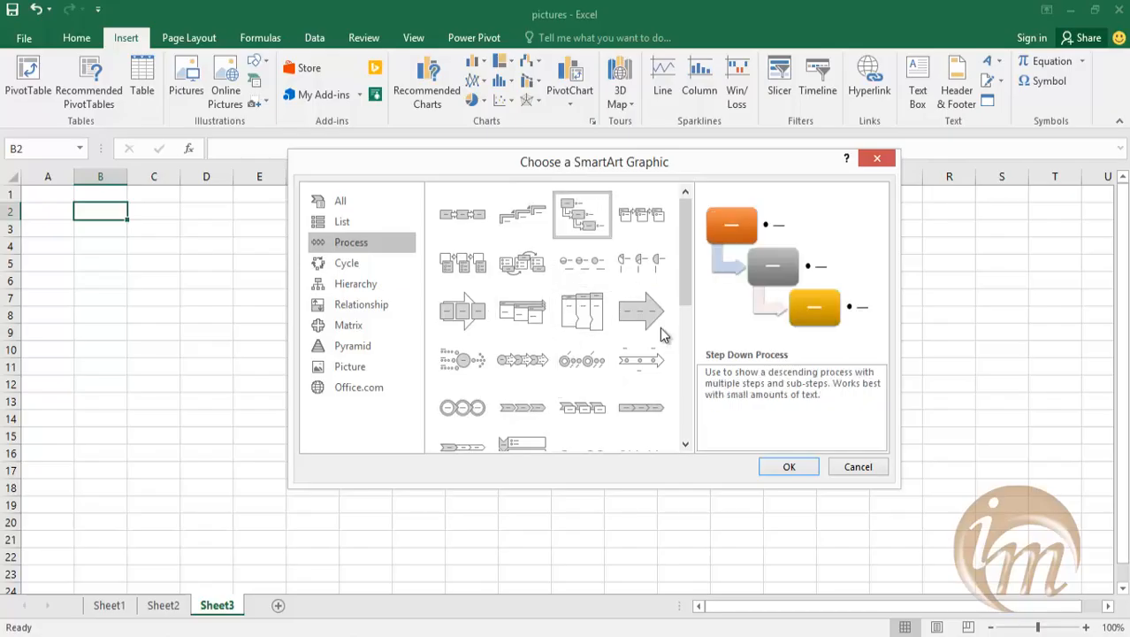
click(789, 467)
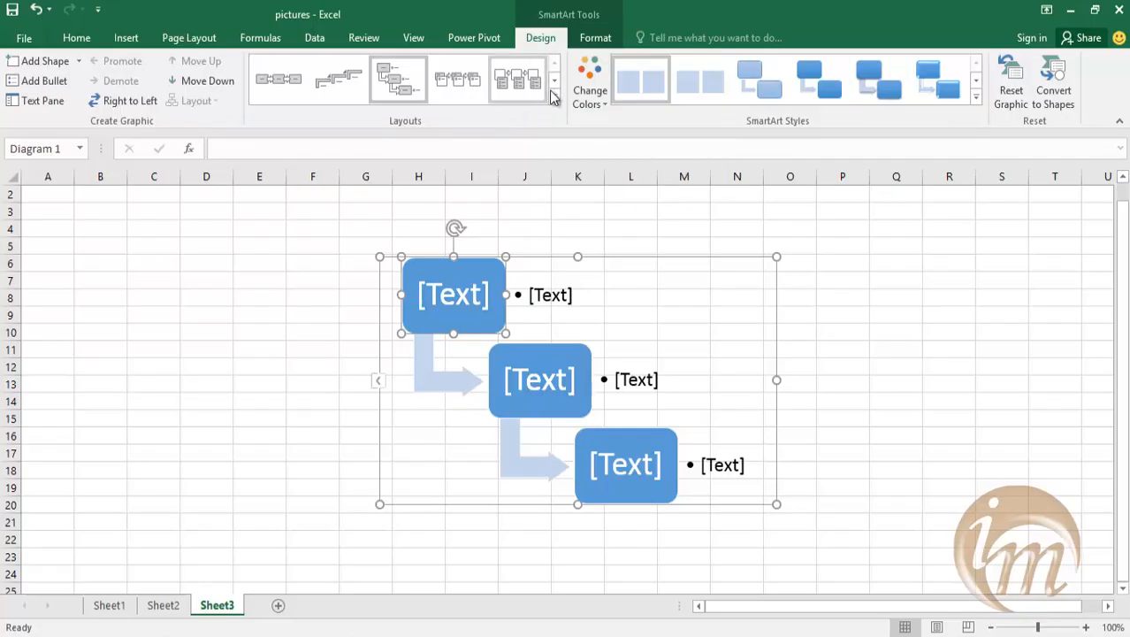
Label the first box of the Step Down Process graphic "R & D".
click(596, 38)
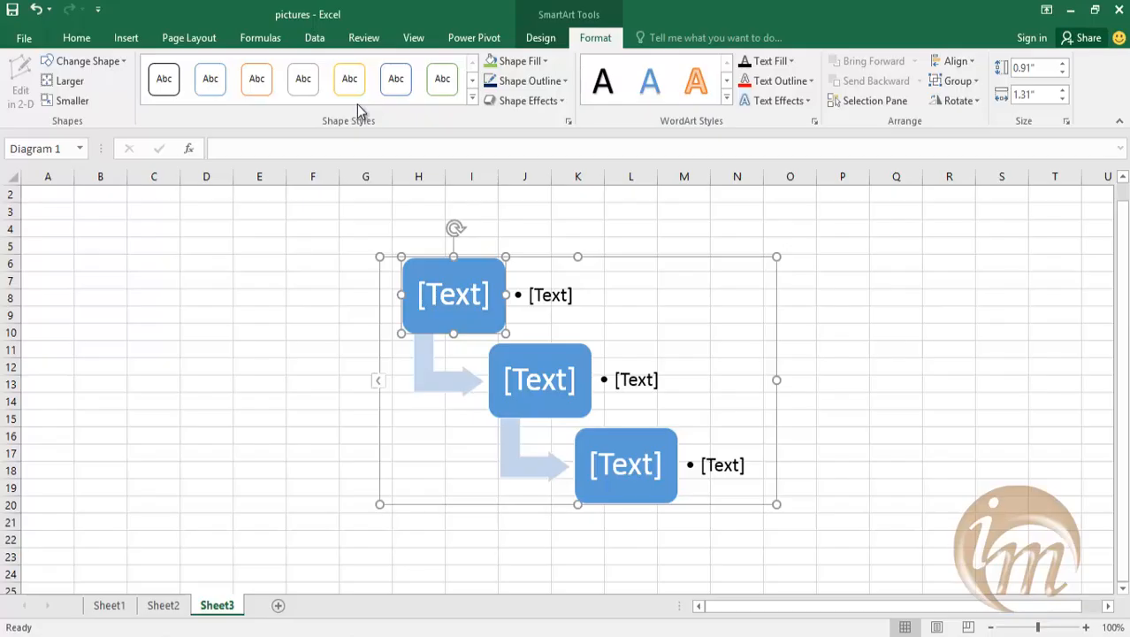
click(545, 42)
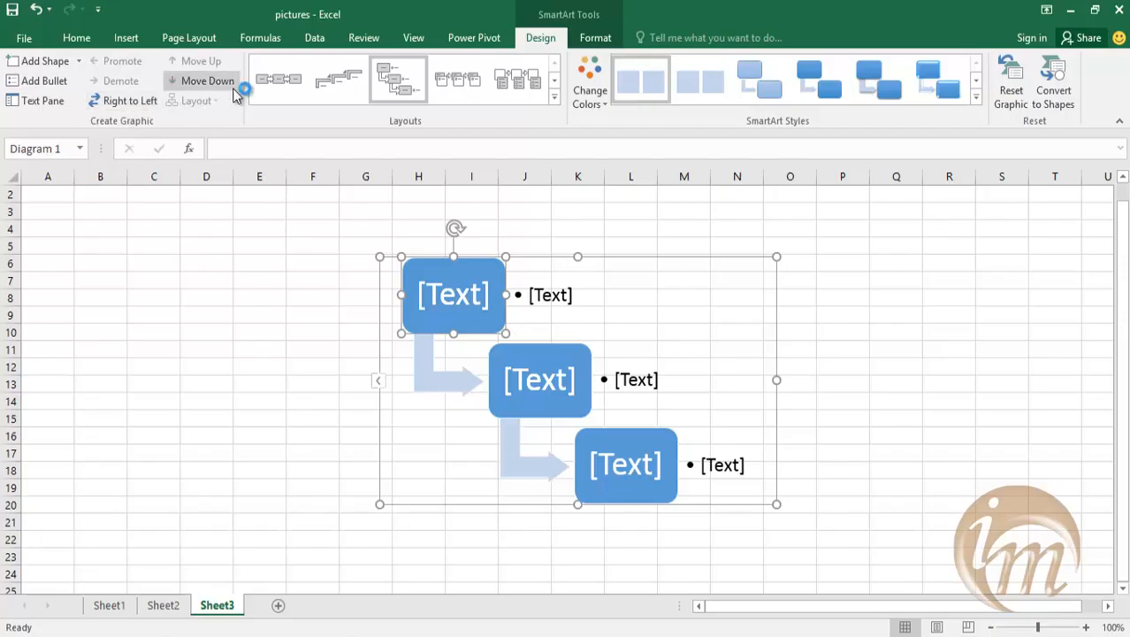
click(472, 297)
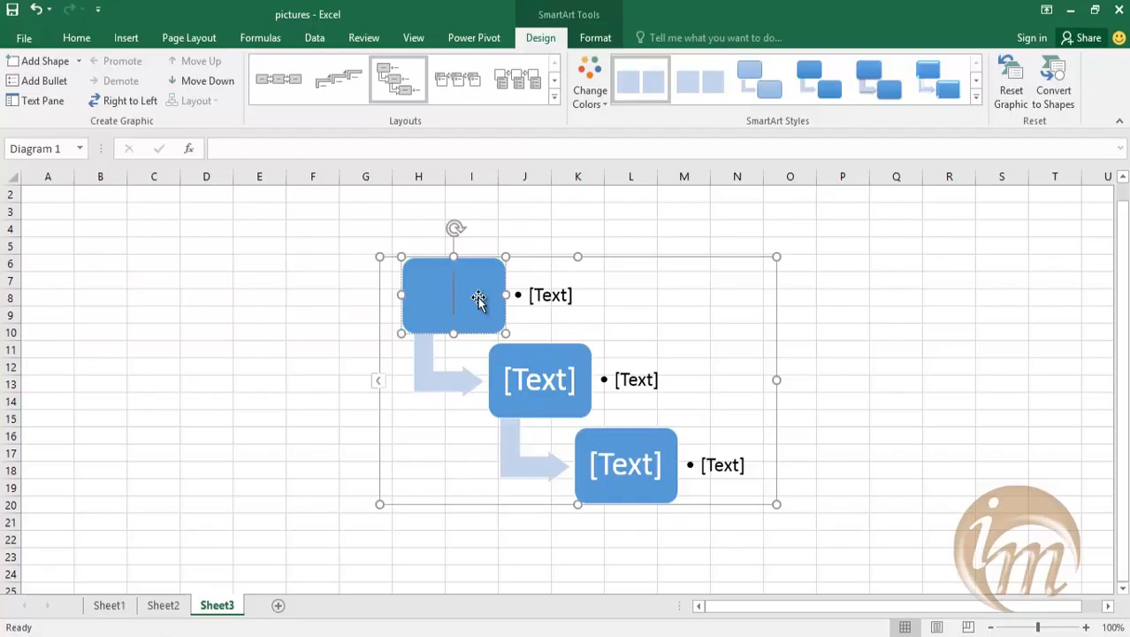
text(R & D)
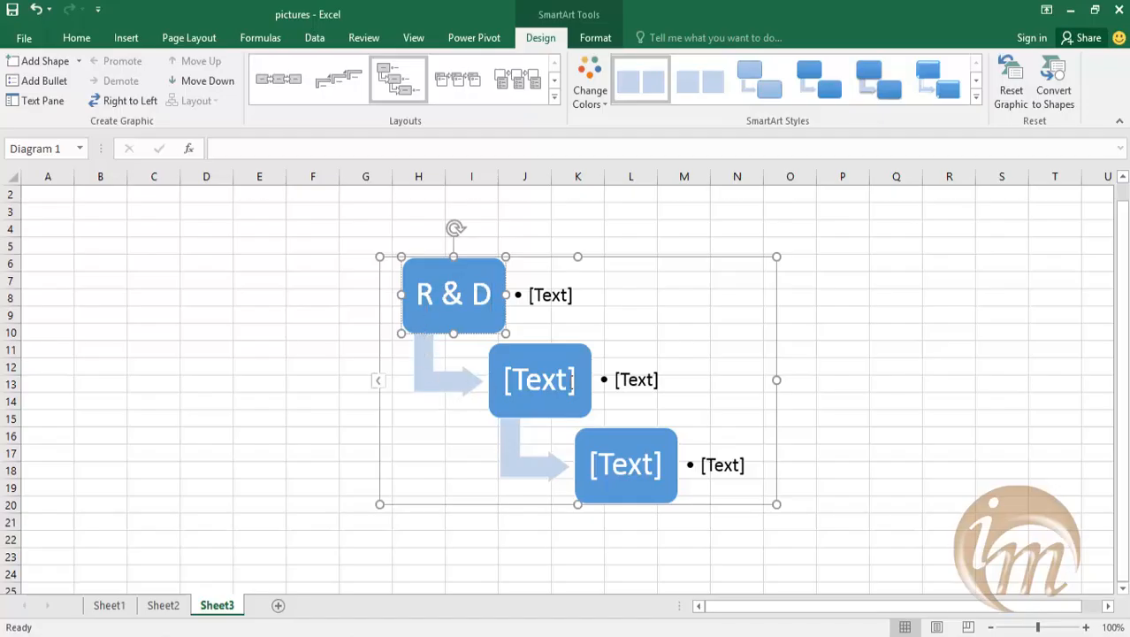
Label the second box of the graphic "Design department".
click(570, 381)
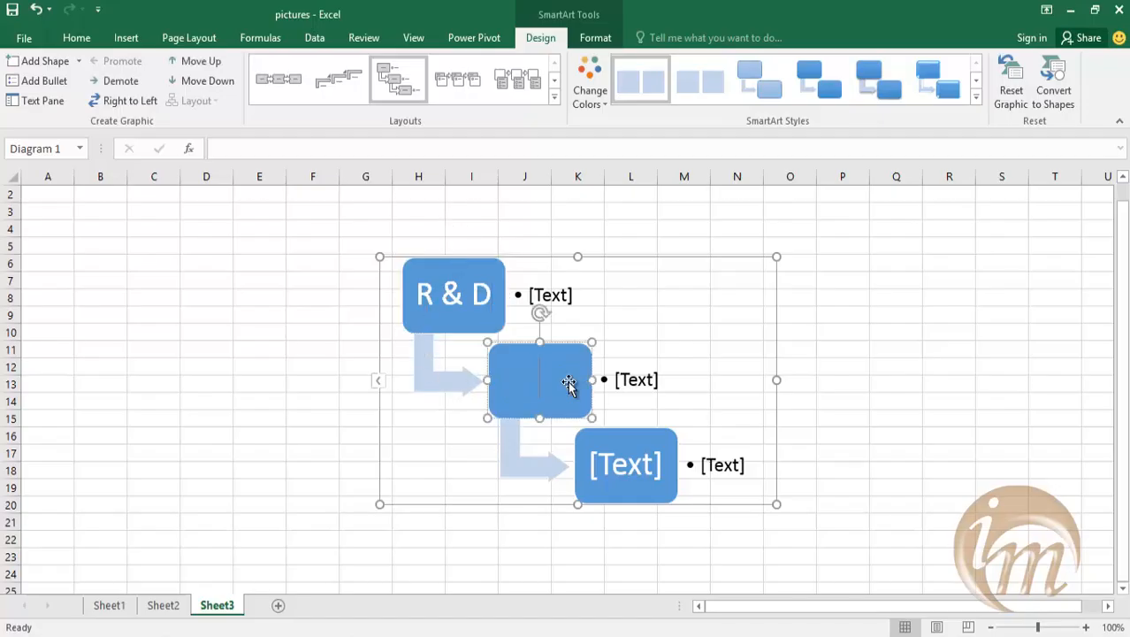
text(Design)
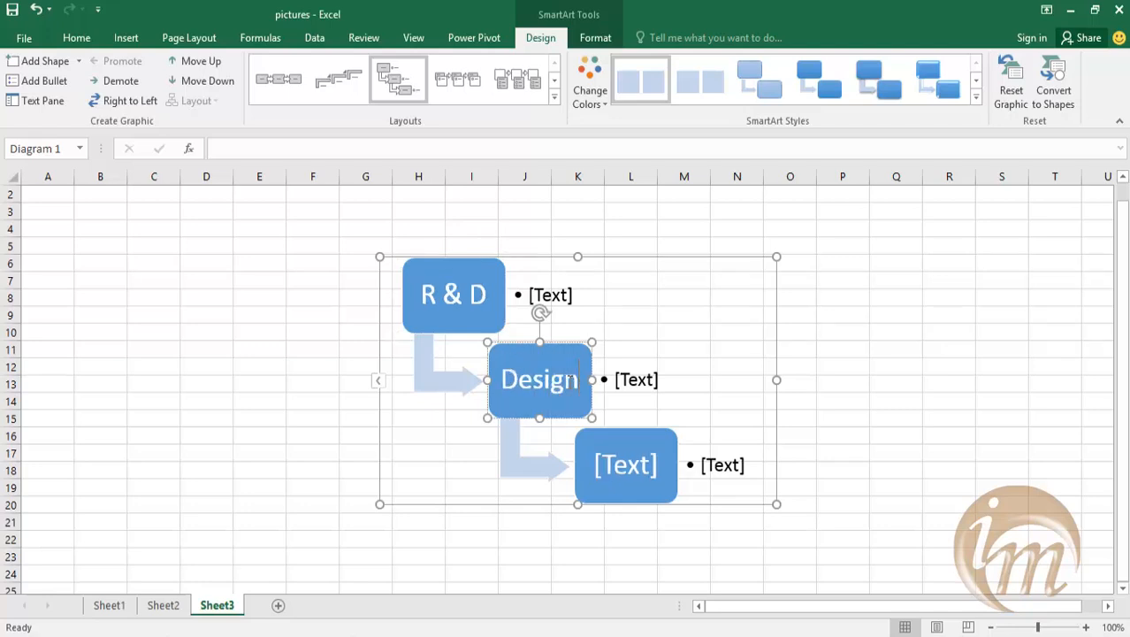
text( department)
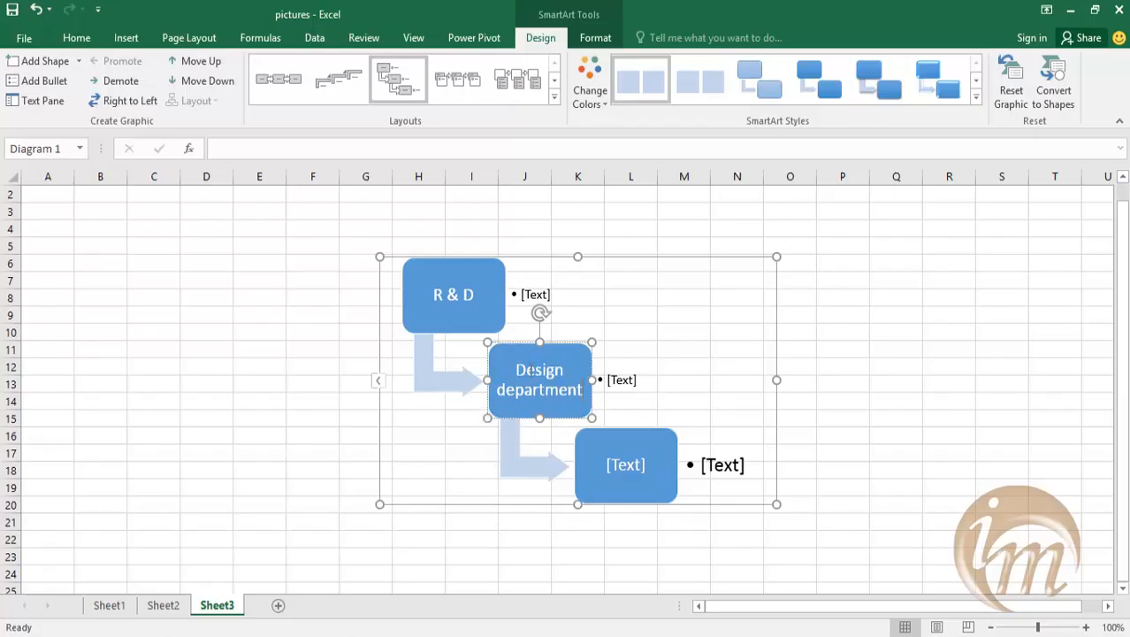
Label the third box of the graphic "analysis department" and deselect the graphic.
click(612, 466)
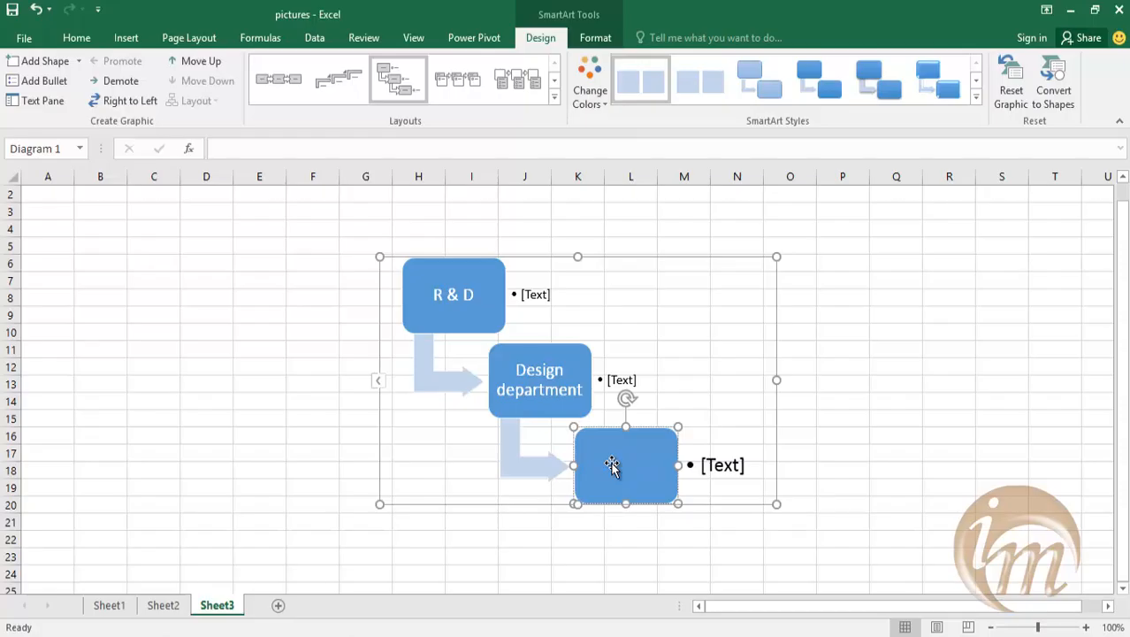
text(Mana)
text(ysis de)
text(partme)
text(nt)
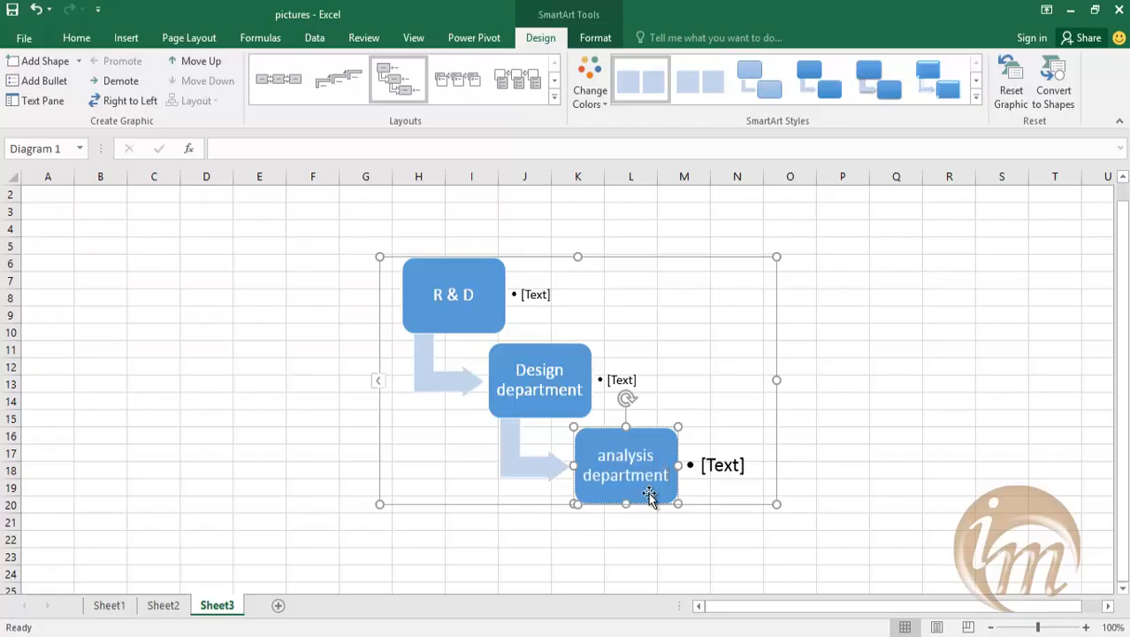
click(783, 530)
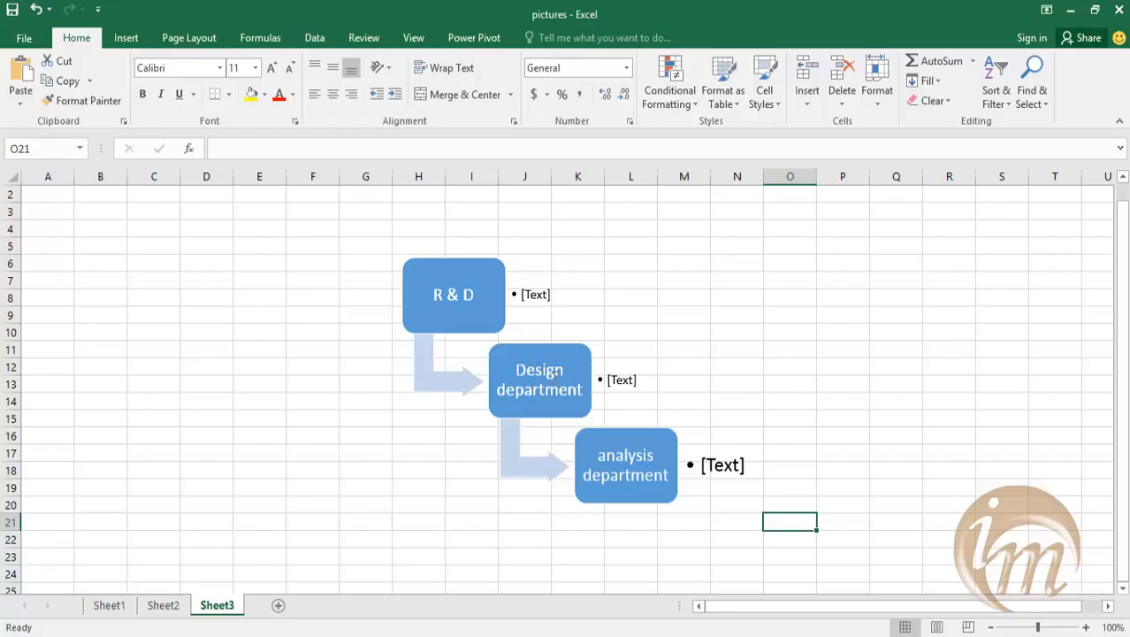
Add a shape after the analysis department box and label it "production".
click(633, 441)
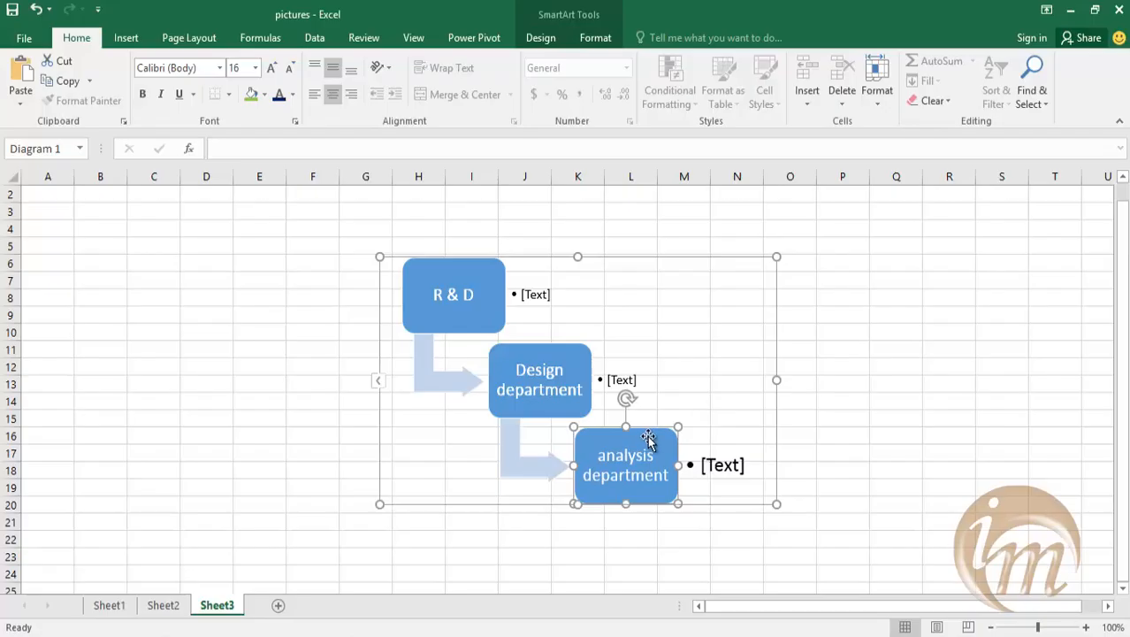
click(596, 37)
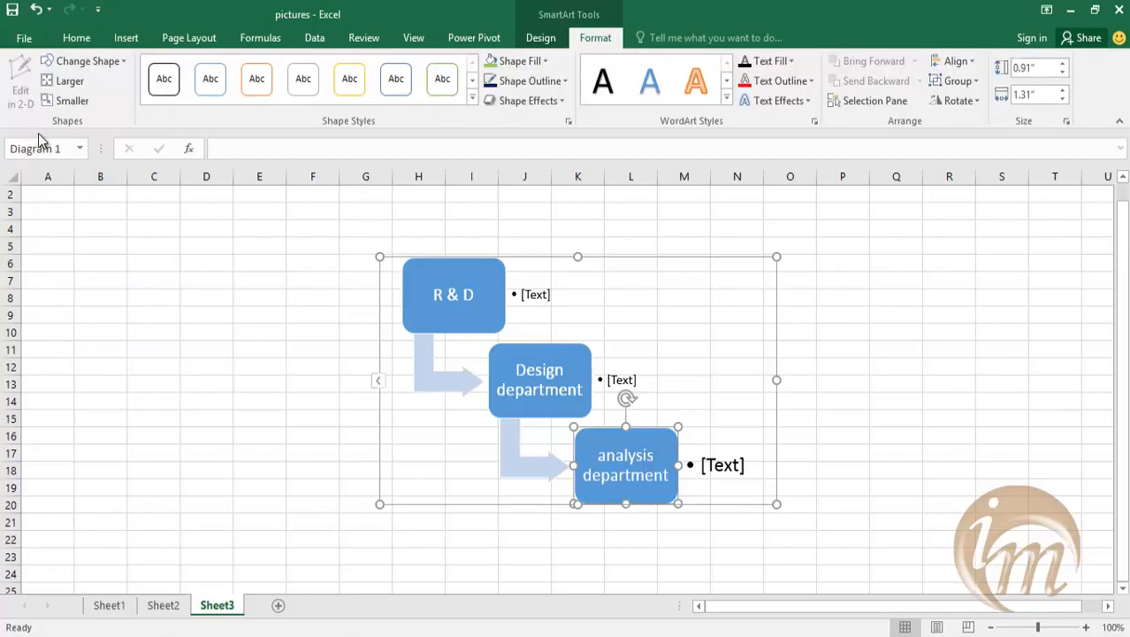
click(540, 37)
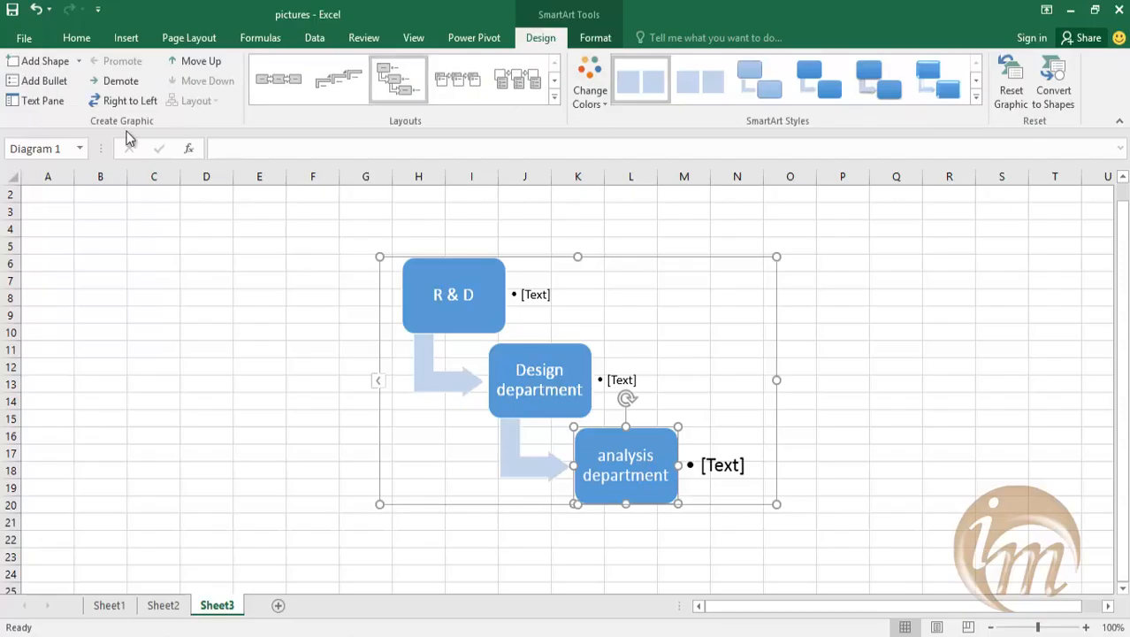
click(52, 67)
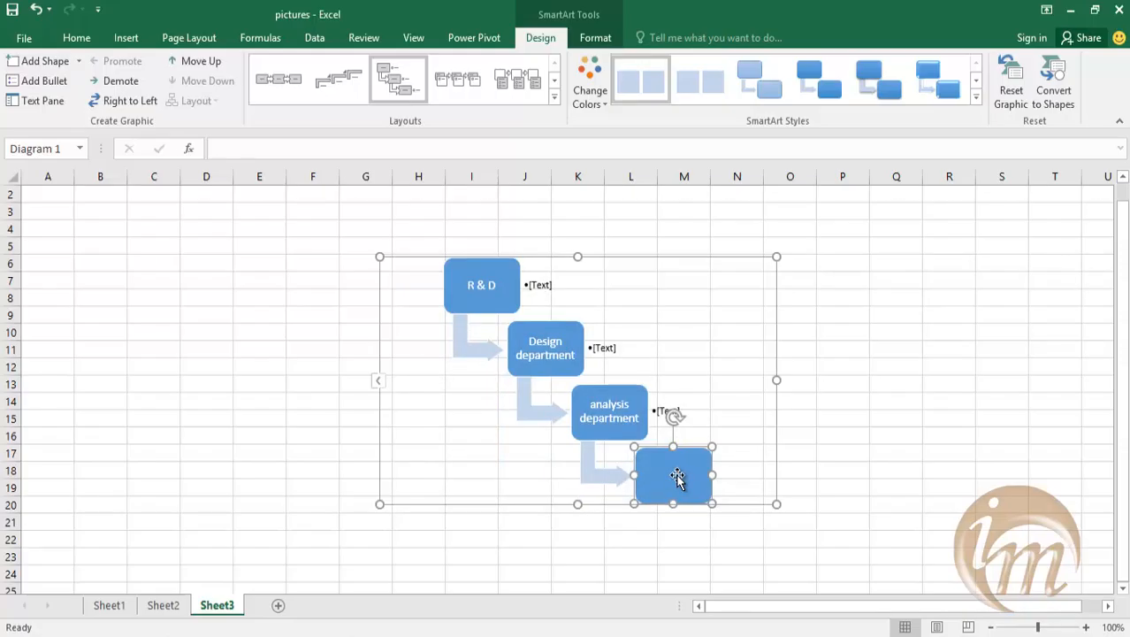
text(production)
click(654, 571)
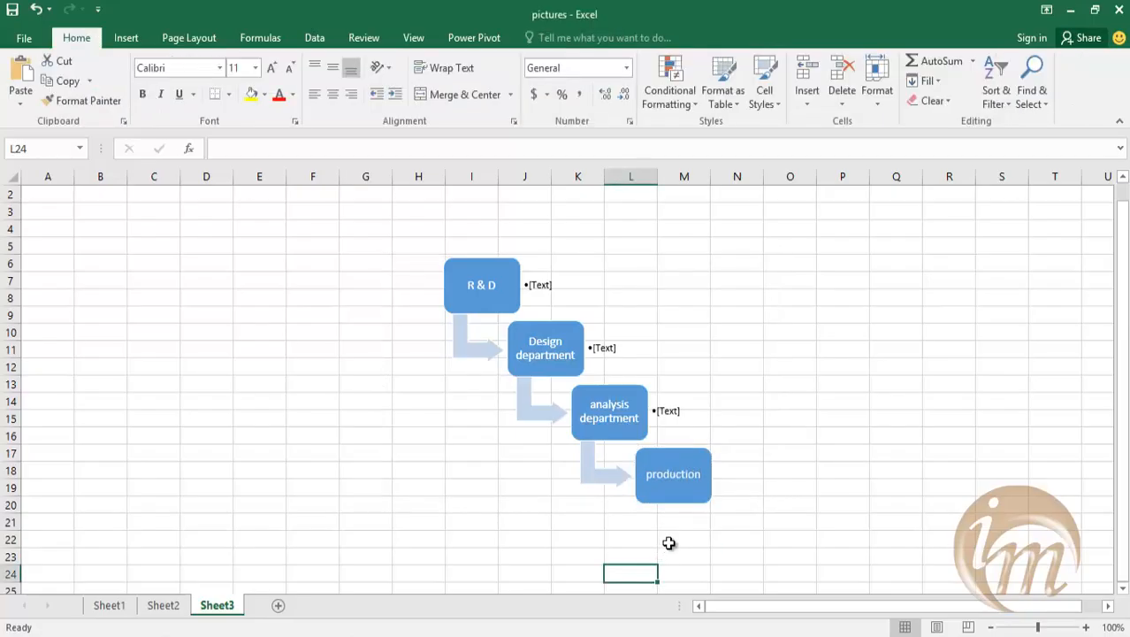
Add a shape after the production box and label it "quality control".
click(700, 462)
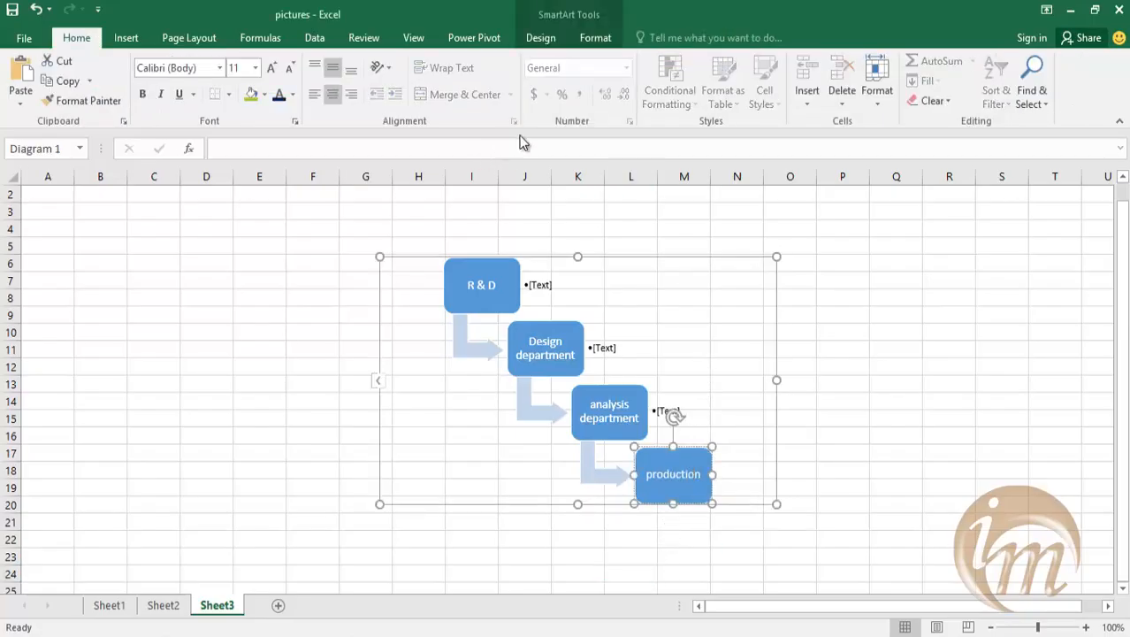
click(596, 37)
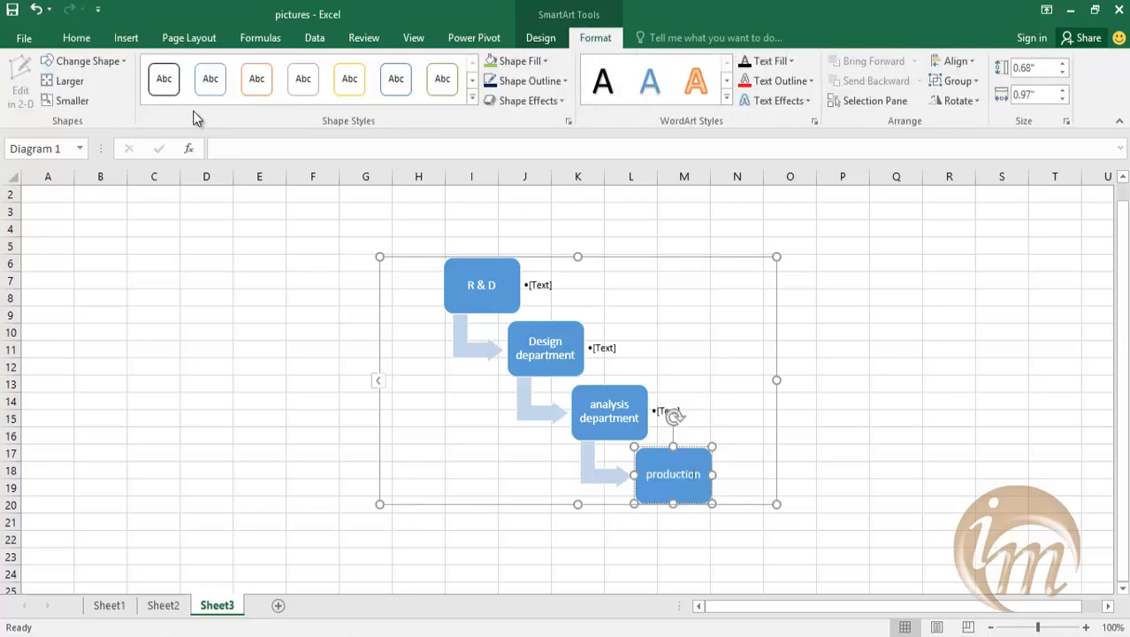
click(540, 38)
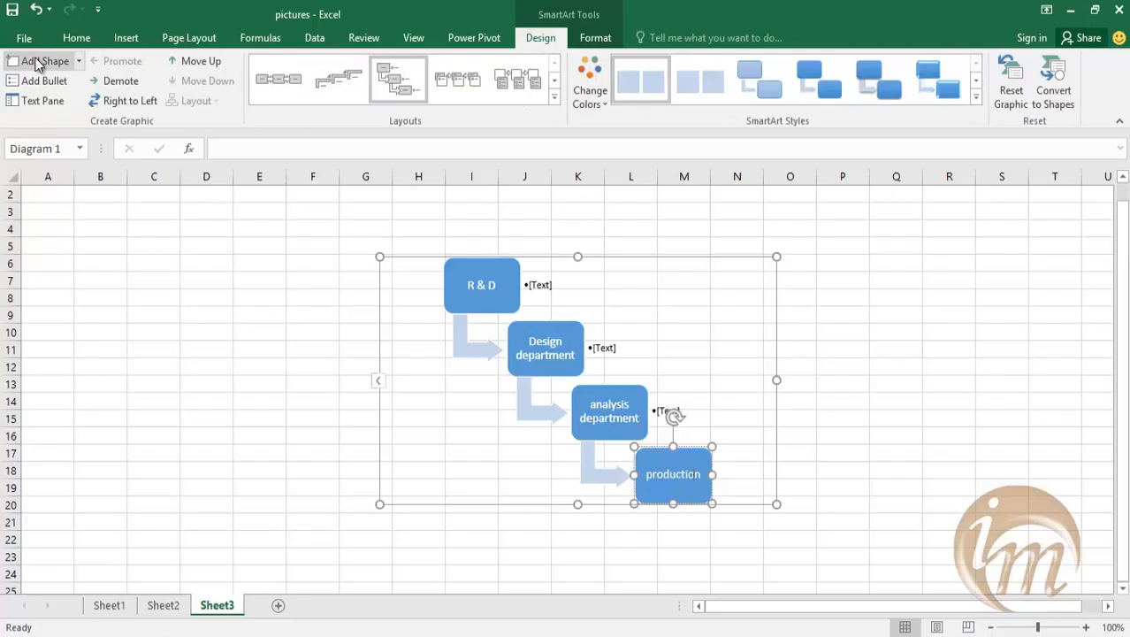
click(40, 60)
click(679, 473)
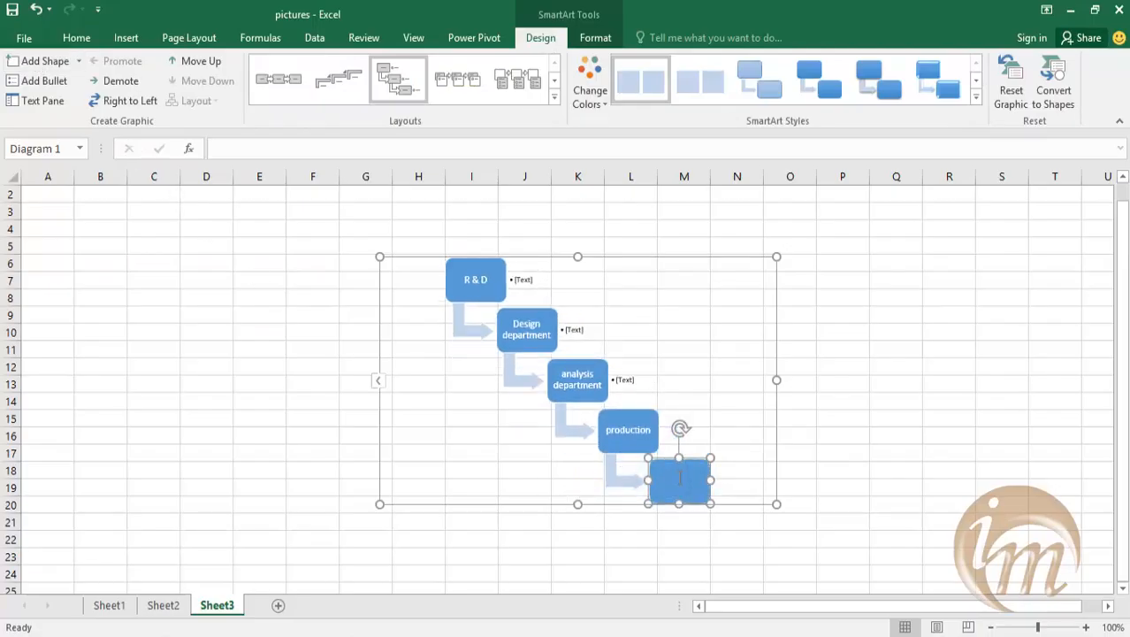
text(quality control)
click(685, 554)
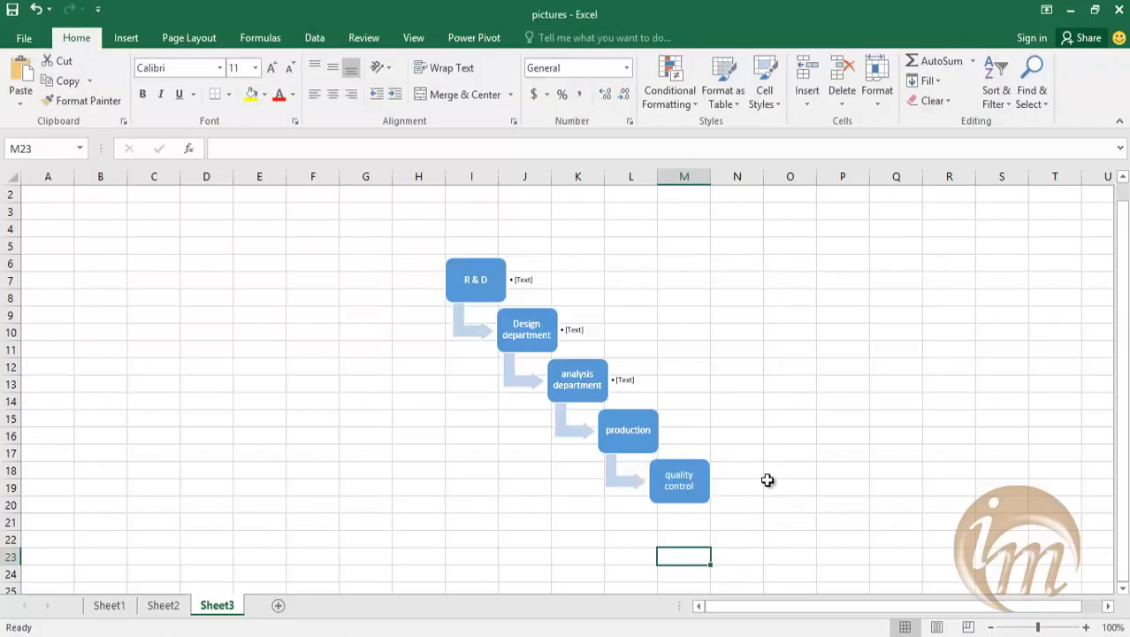
Add a shape after the quality control box and label it "sales".
click(697, 485)
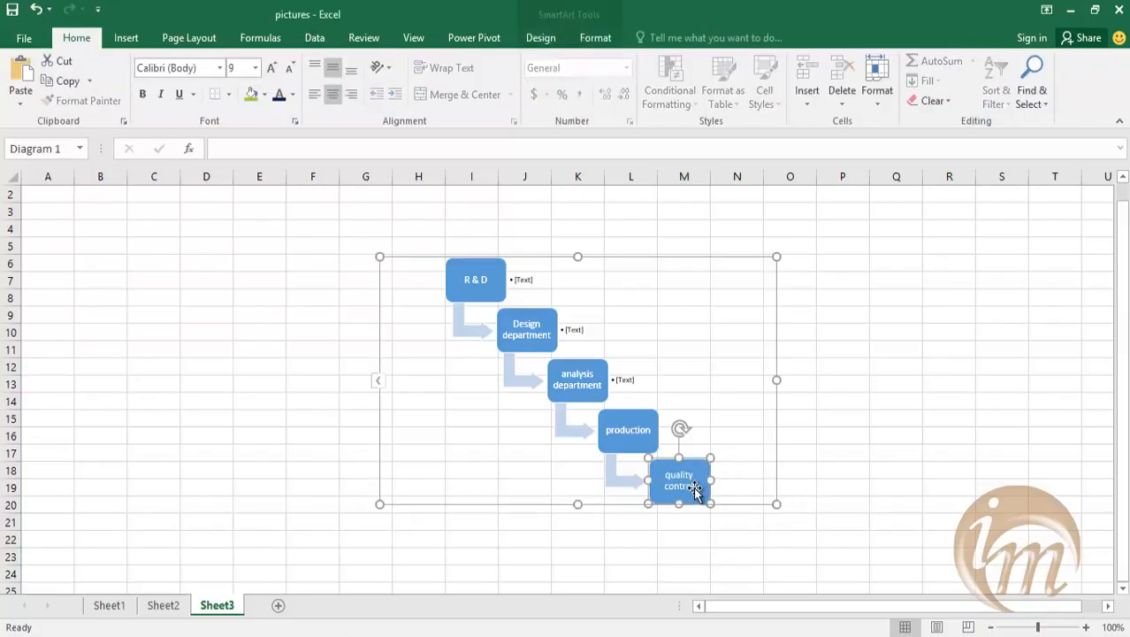
click(595, 37)
click(535, 38)
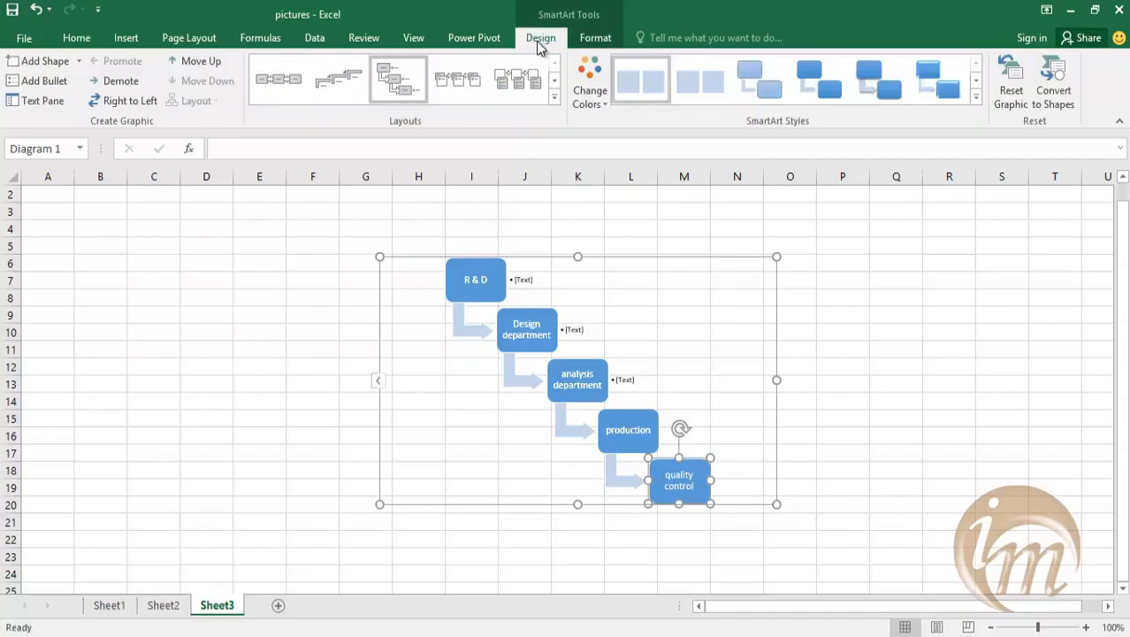
click(44, 61)
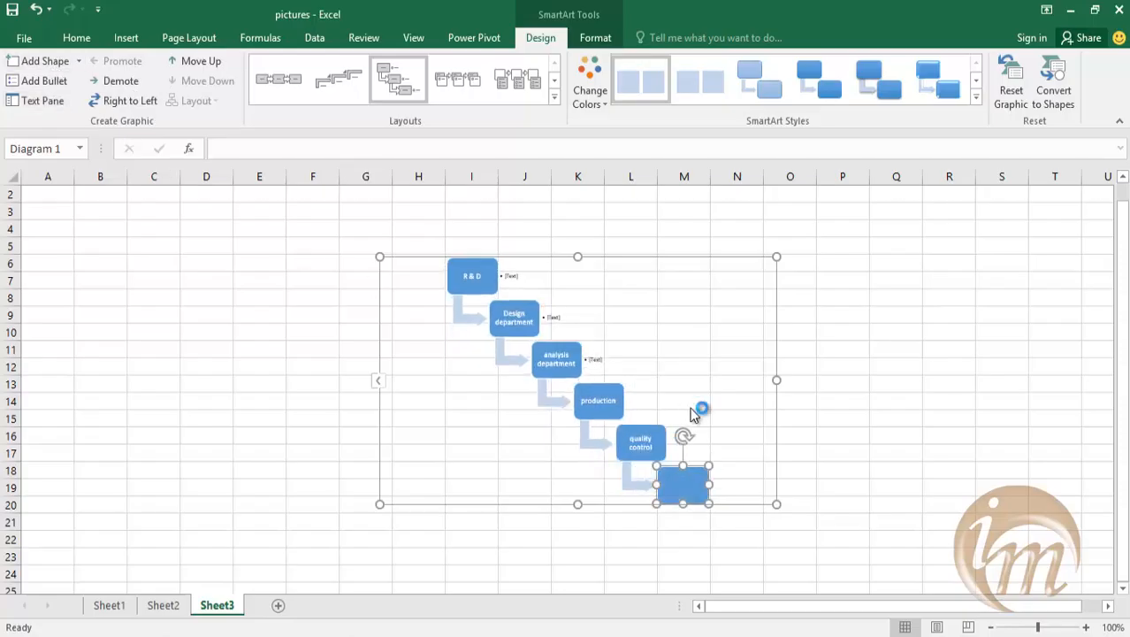
text(sales)
click(460, 561)
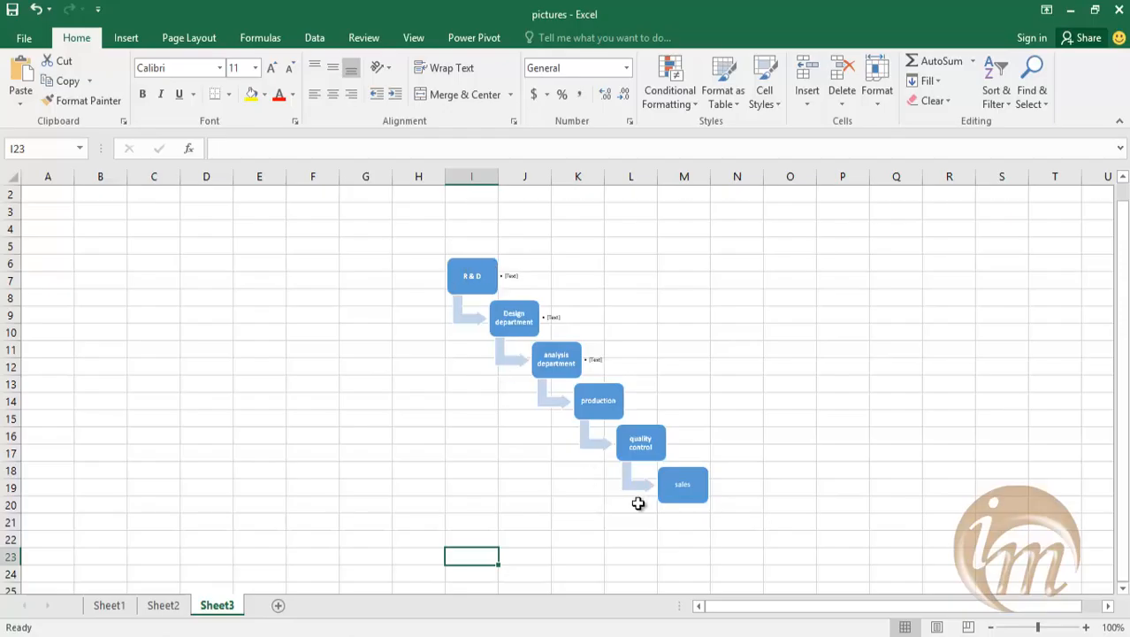
Add an empty shape before the R & D box at the start of the process.
click(476, 274)
scroll(430, 292, up, 1)
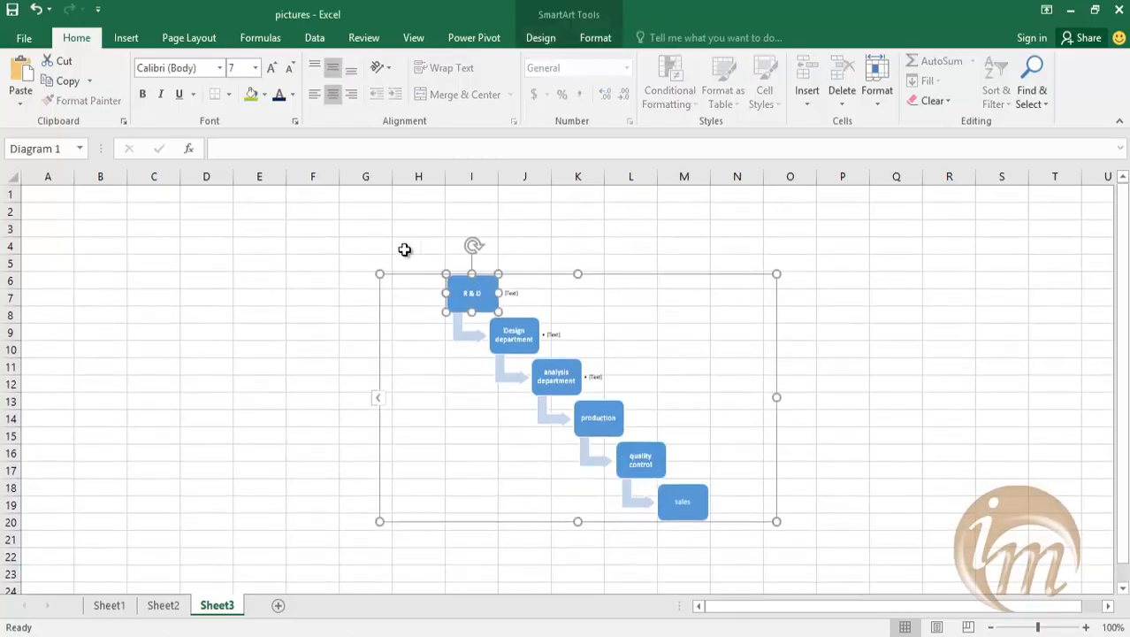
click(595, 37)
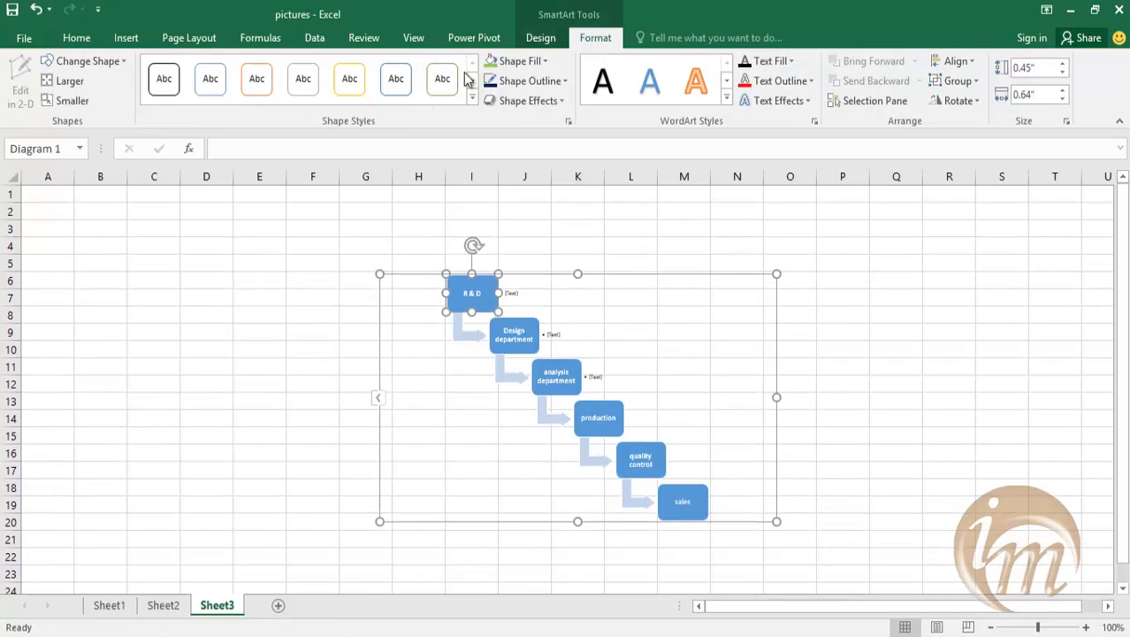
click(540, 38)
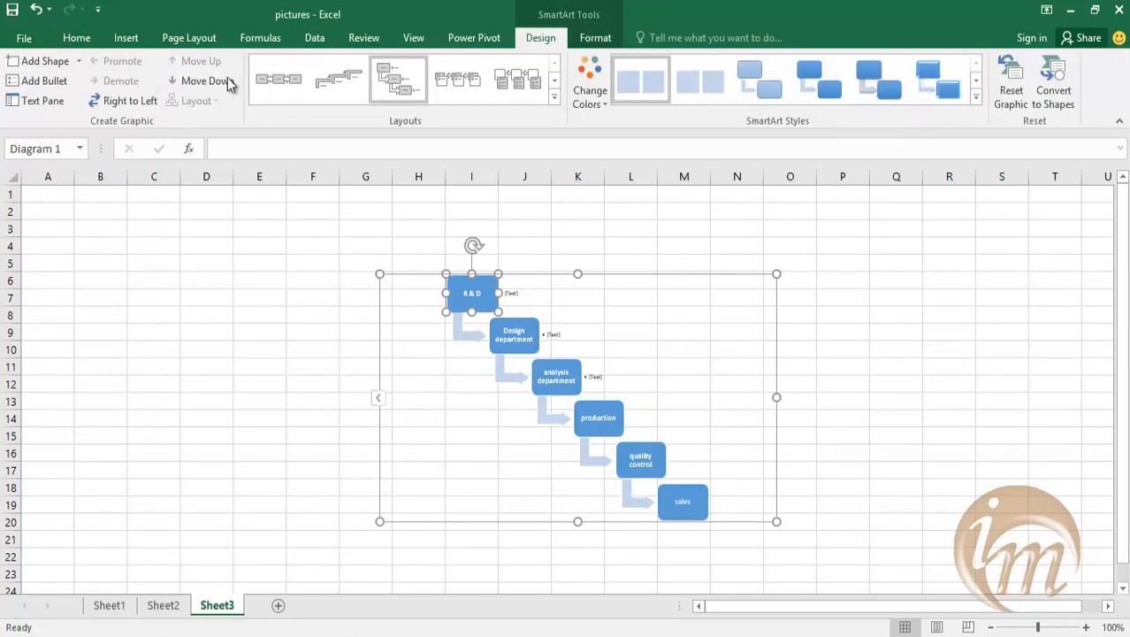
click(78, 64)
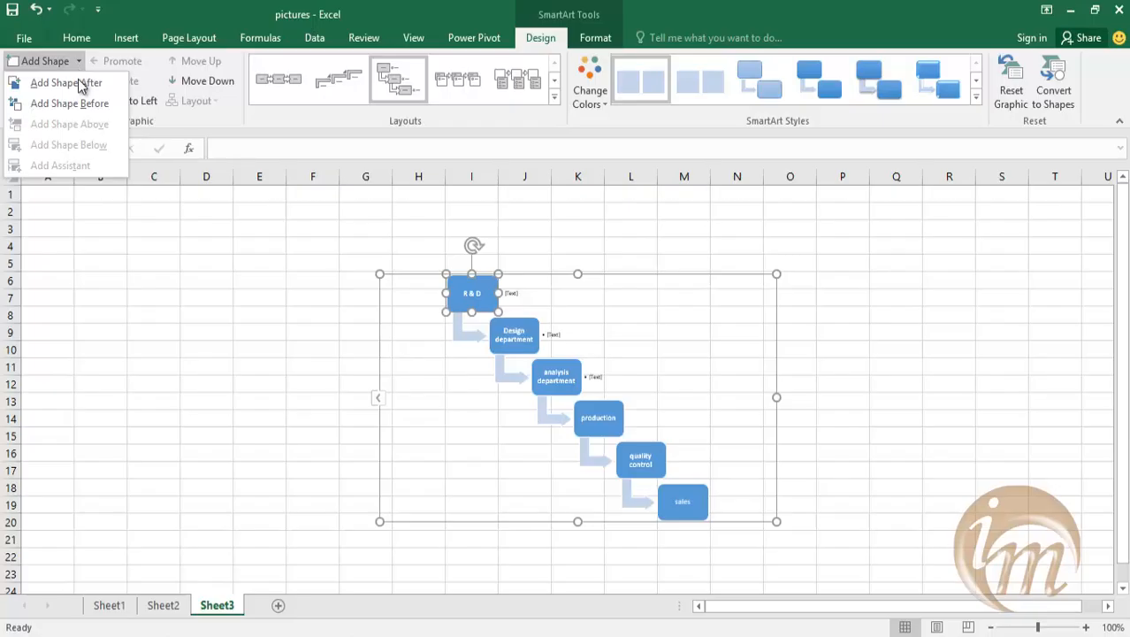
click(85, 102)
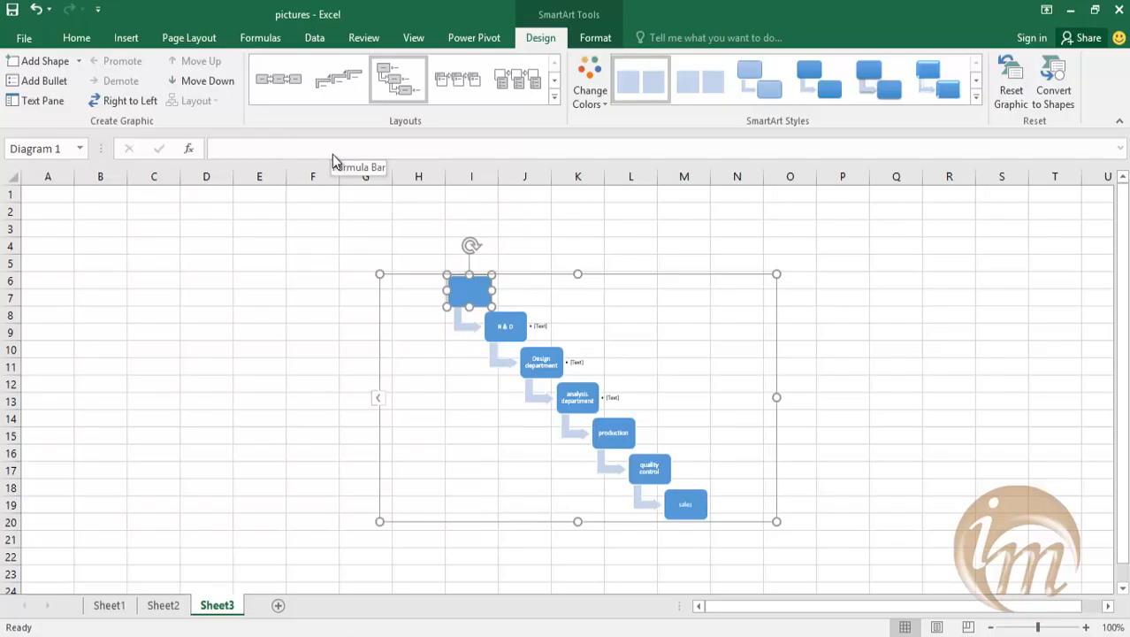
Label the new first box "management" and leave its text editing.
text(management)
key(BackSpace)
key(BackSpace)
key(BackSpace)
key(BackSpace)
text(ment)
click(495, 449)
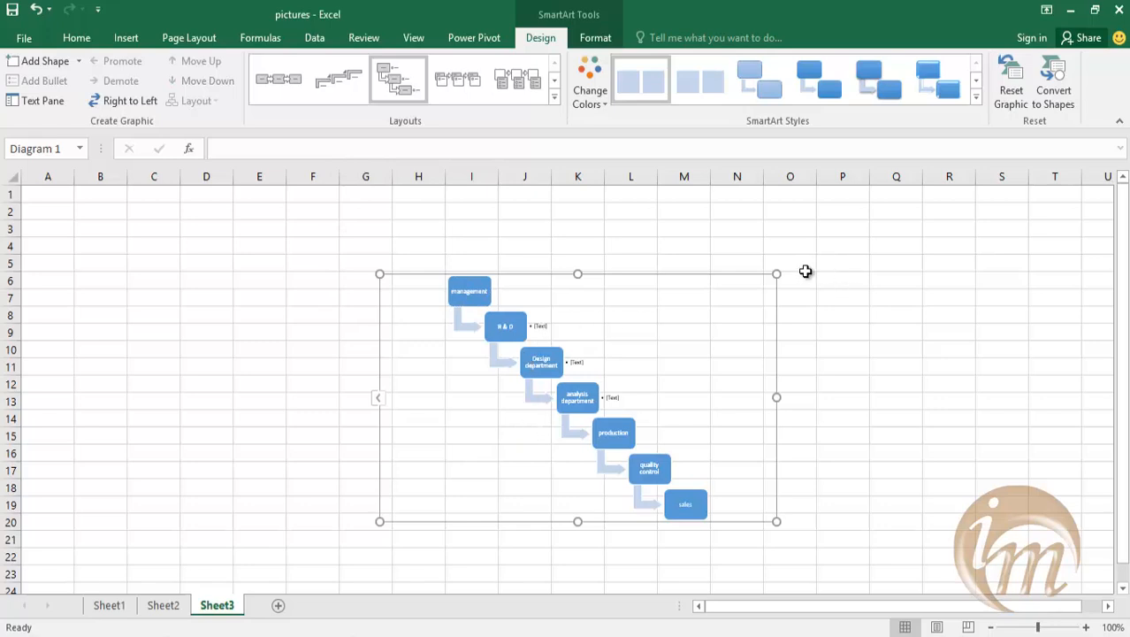
Enlarge the SmartArt graphic from two opposite corners to span about columns C to S and rows 3 to 32.
drag(787, 273, 1017, 225)
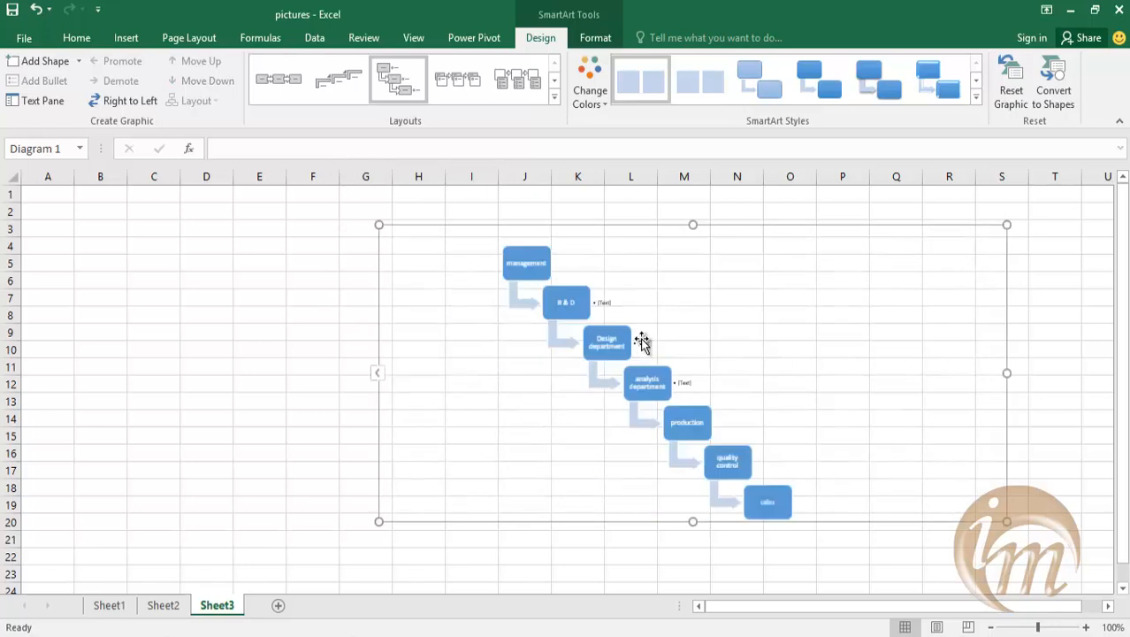
scroll(565, 353, down, 1)
scroll(580, 444, down, 1)
drag(379, 452, 145, 635)
Look over the enlarged process graphic from the management box down to the sales box.
scroll(433, 410, up, 1)
scroll(434, 410, up, 1)
scroll(456, 394, down, 1)
scroll(461, 379, up, 1)
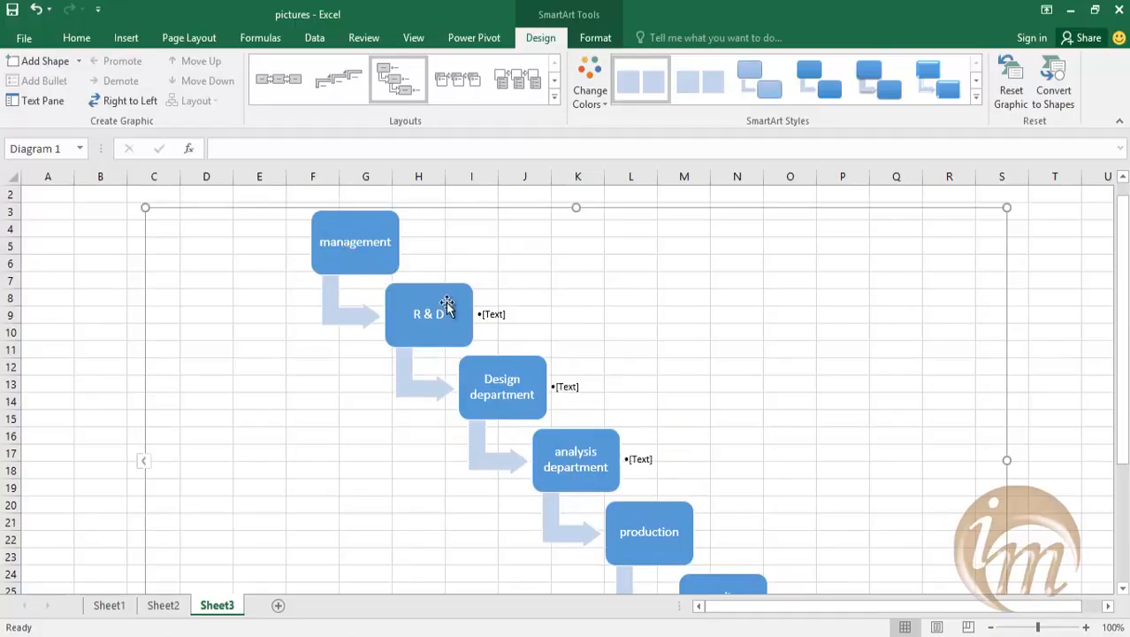
scroll(577, 378, down, 1)
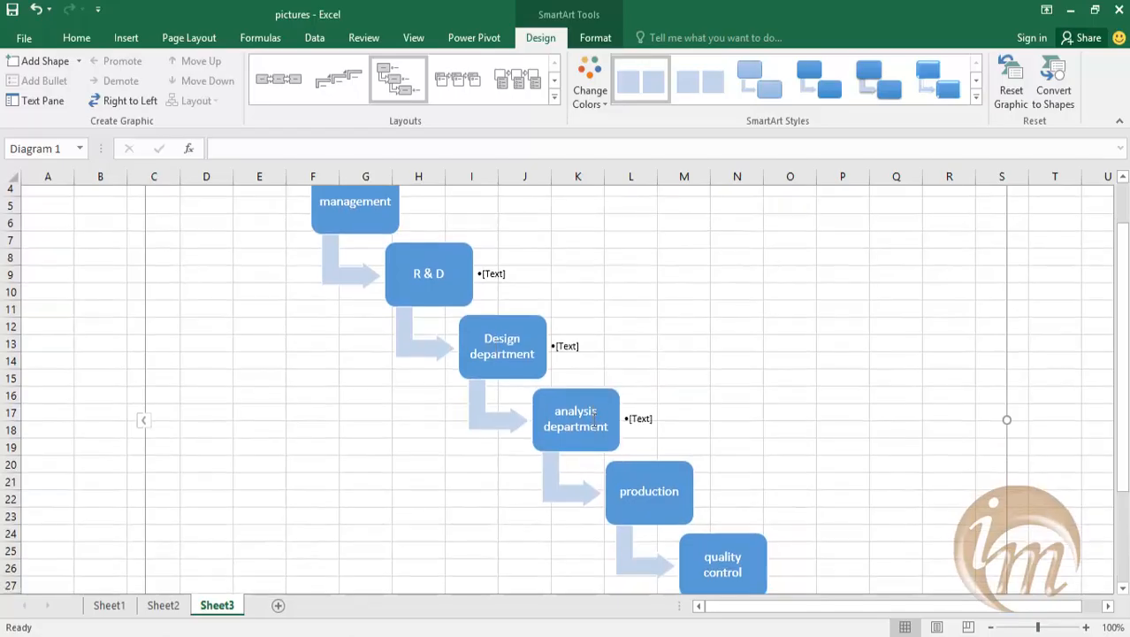
scroll(669, 431, down, 1)
scroll(670, 430, down, 2)
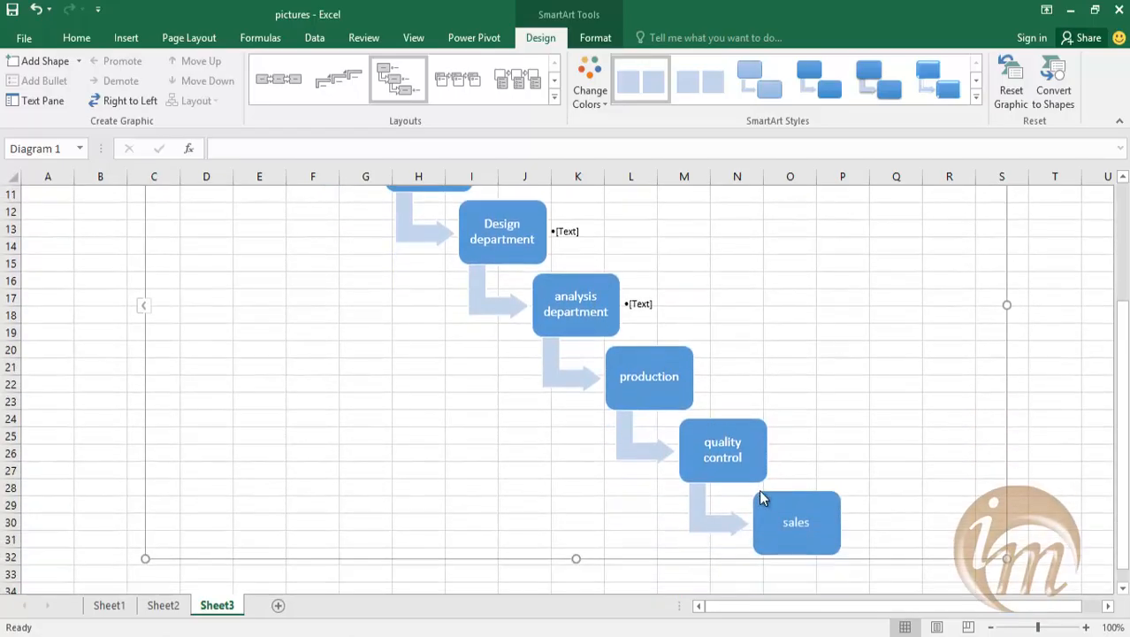
scroll(761, 495, up, 3)
scroll(759, 495, up, 1)
scroll(644, 332, down, 1)
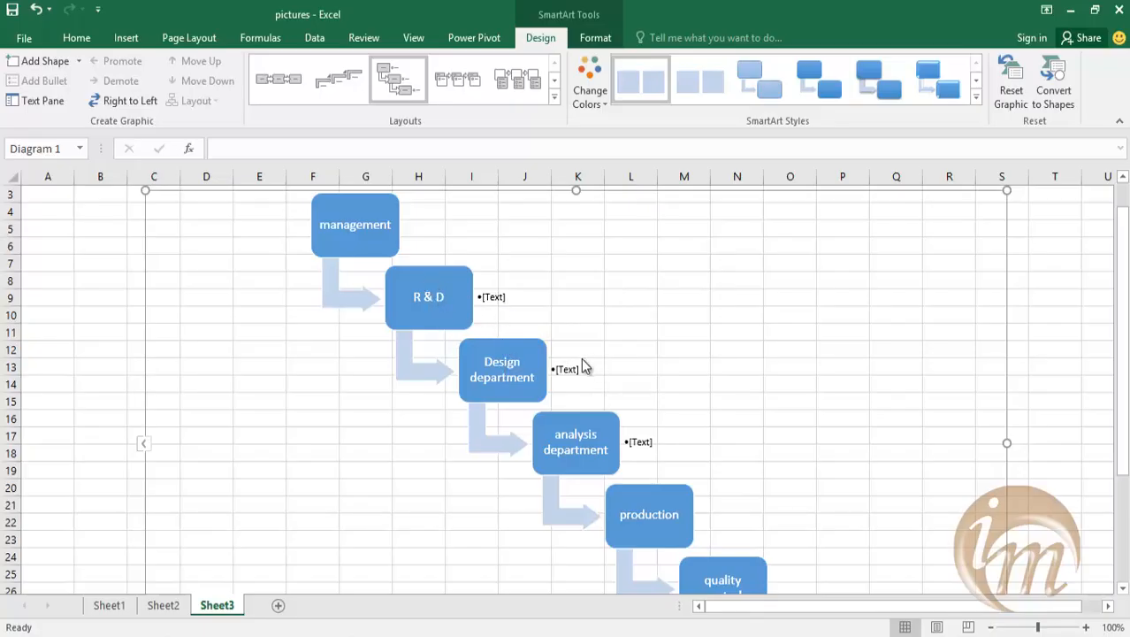
Enter a staff member's first name in the bullet beside the R & D box.
click(493, 298)
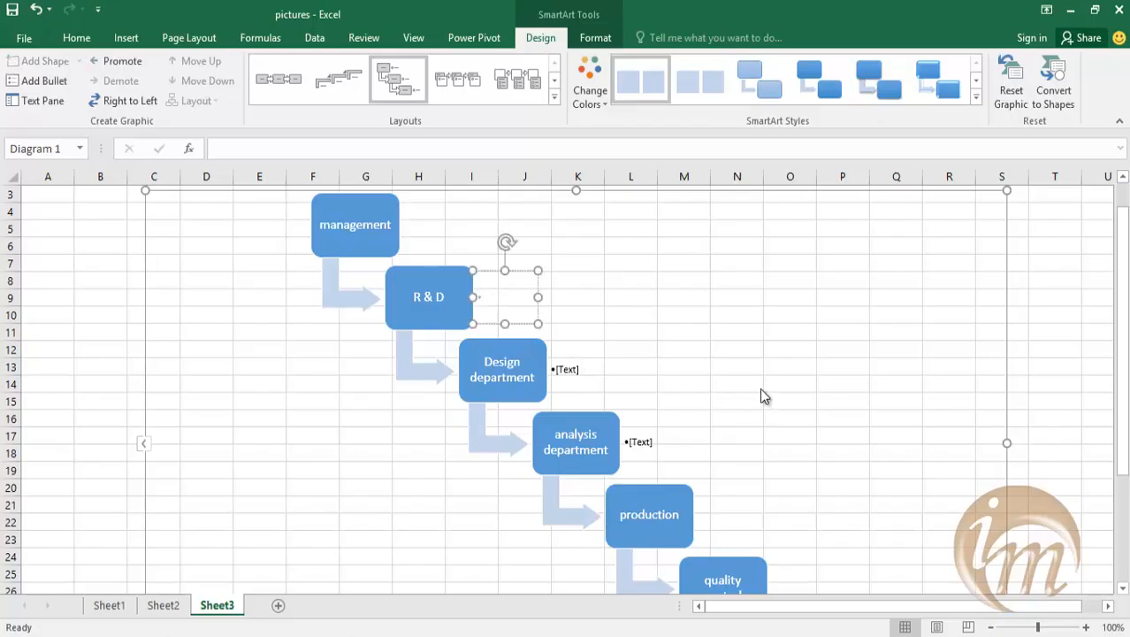
text(james)
click(704, 399)
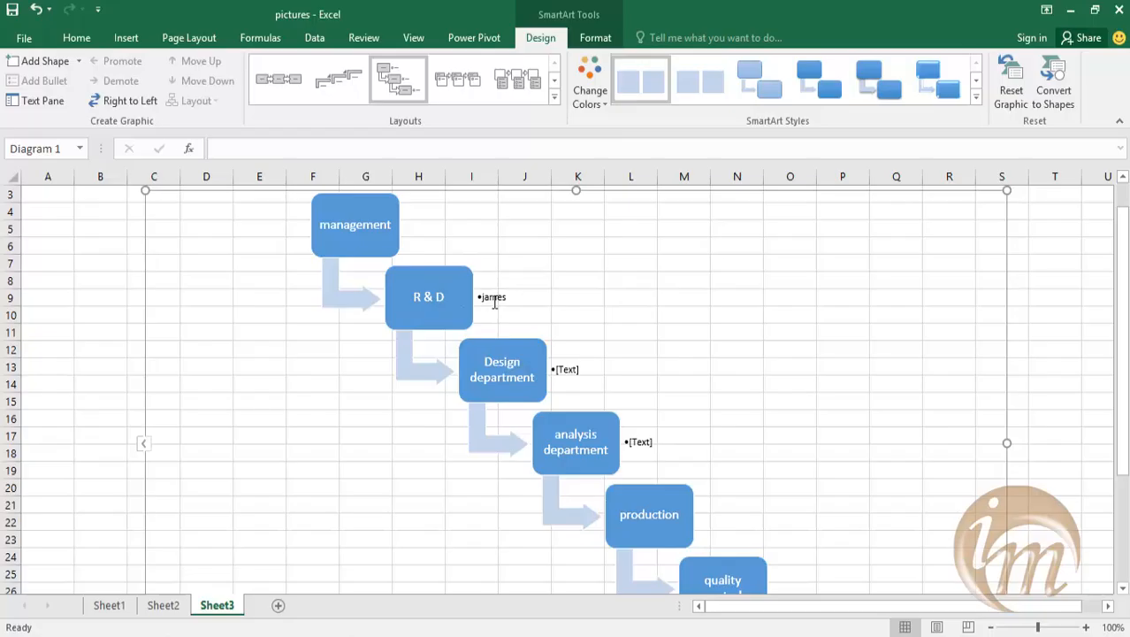
Fill the bullet beside the Design department box with a staff member's name.
click(573, 369)
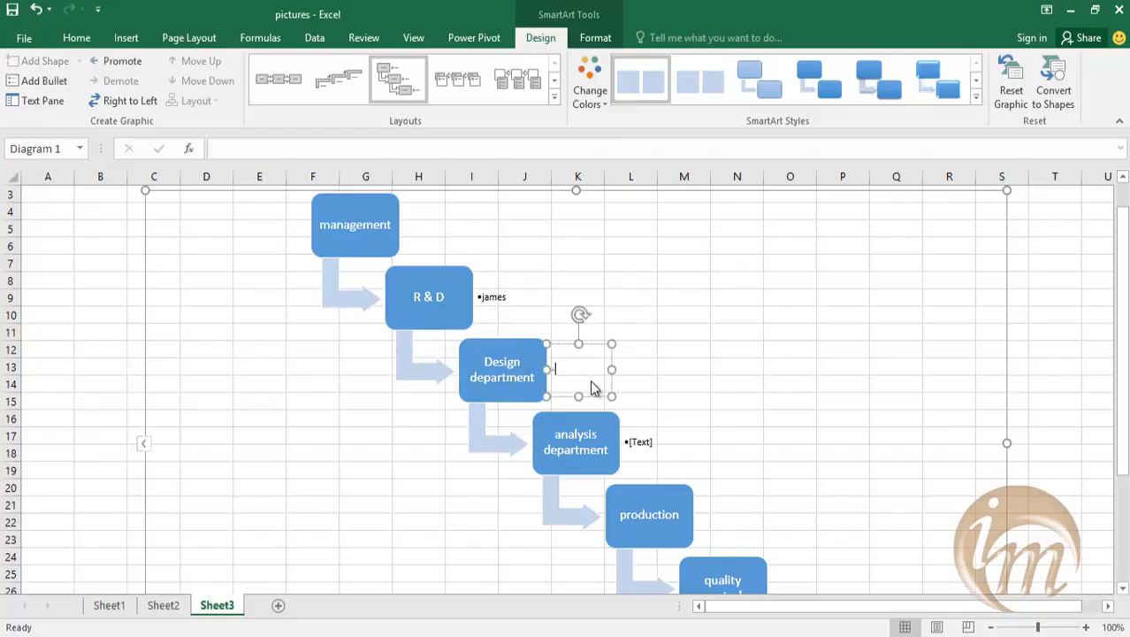
text(jayakumar)
click(748, 461)
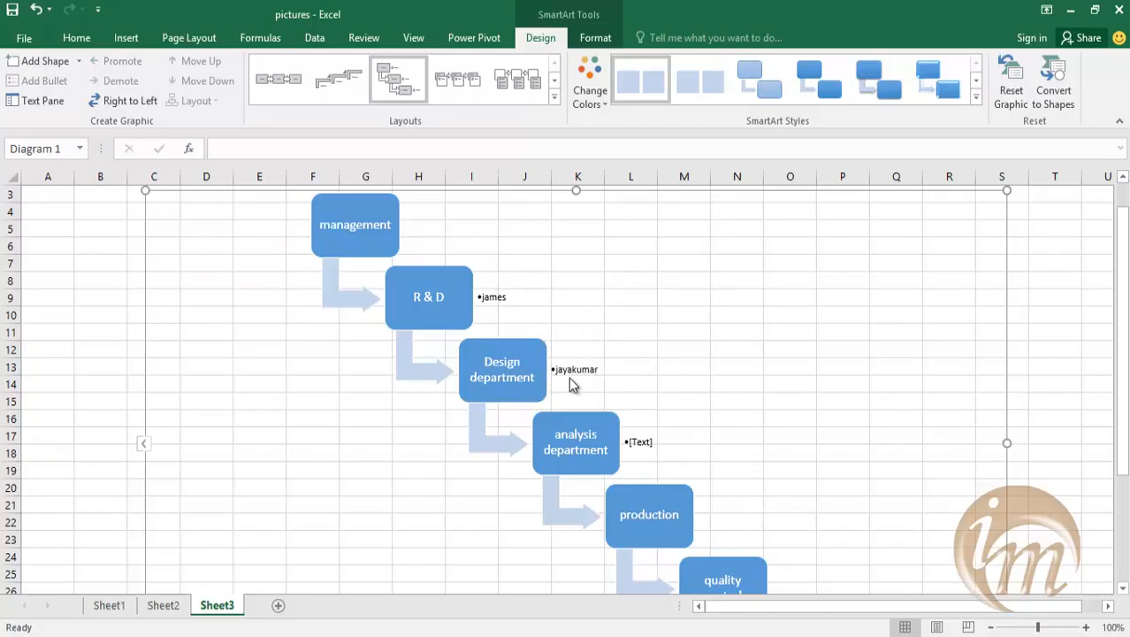
Enter a staff member's name in the bullet beside the analysis department box.
click(649, 442)
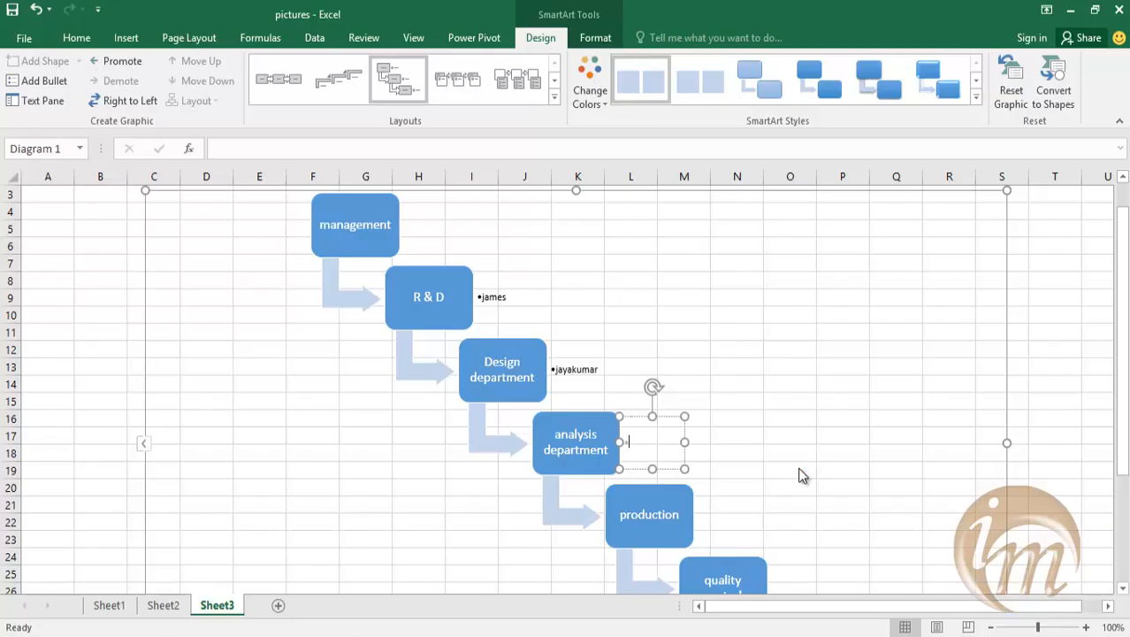
text(gowtham)
click(739, 521)
scroll(642, 412, down, 1)
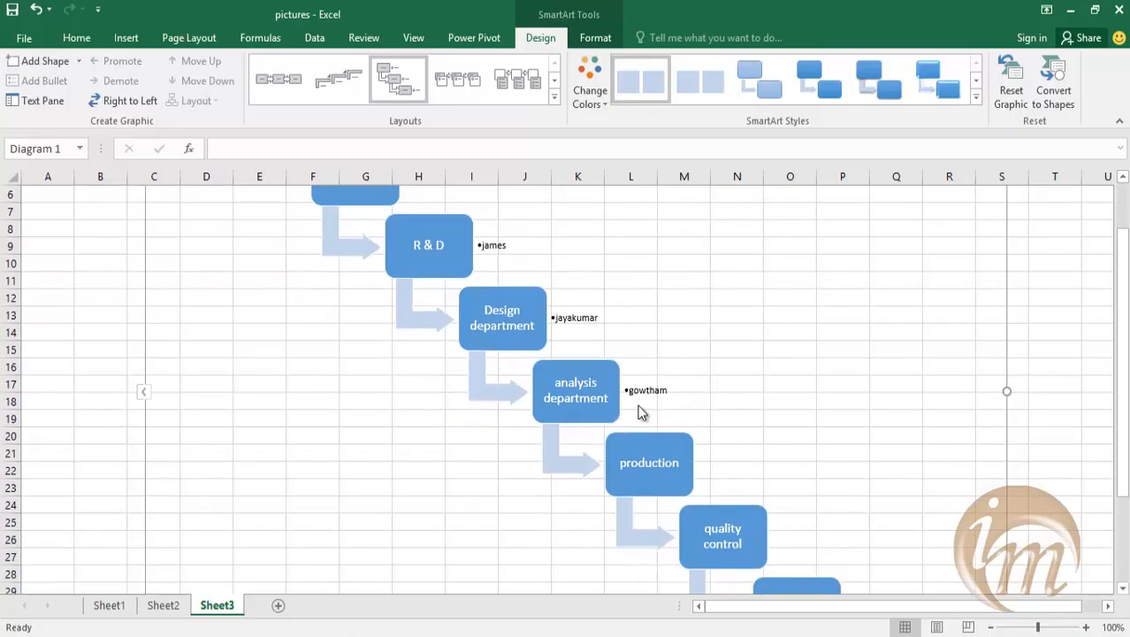
scroll(429, 270, up, 2)
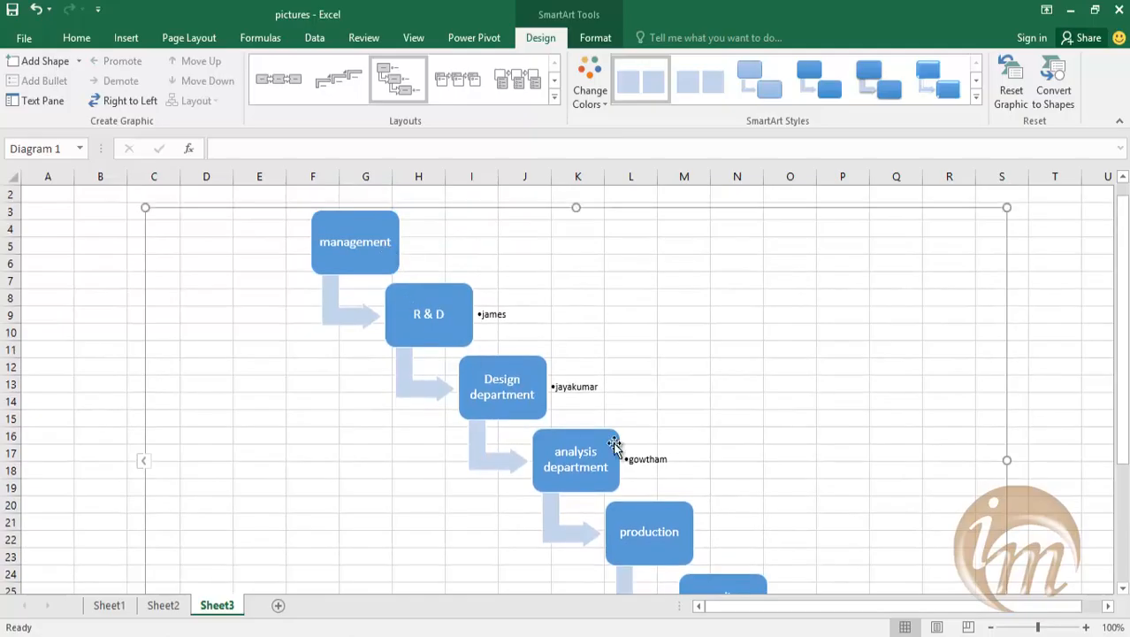
Examine the outline of departments and names in the SmartArt text pane, and close the pane.
click(645, 531)
click(43, 102)
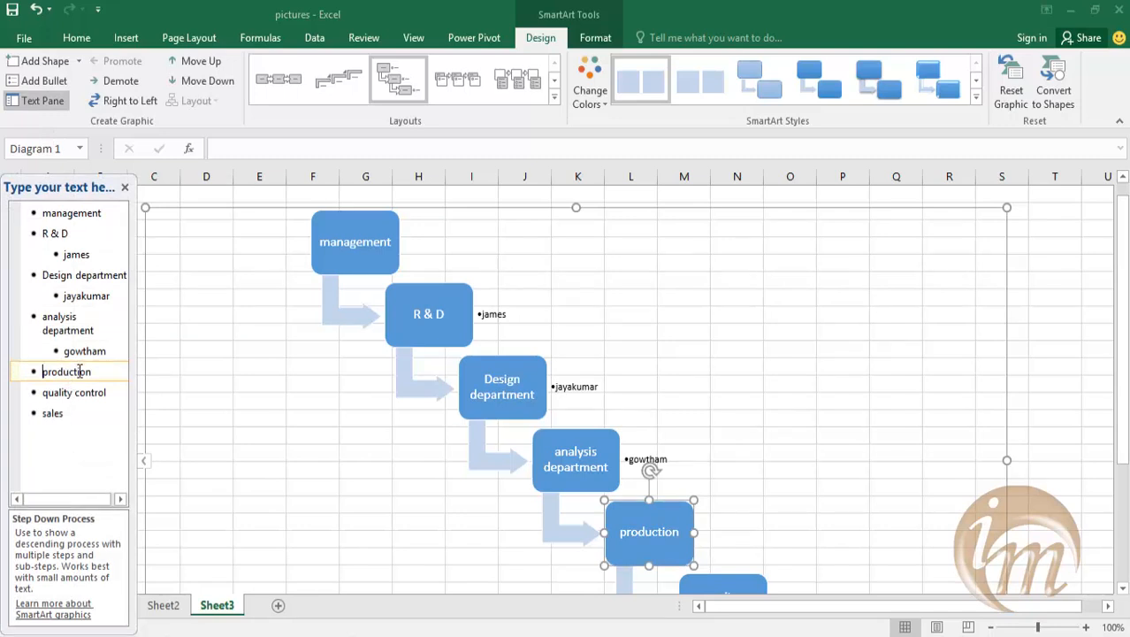
click(288, 313)
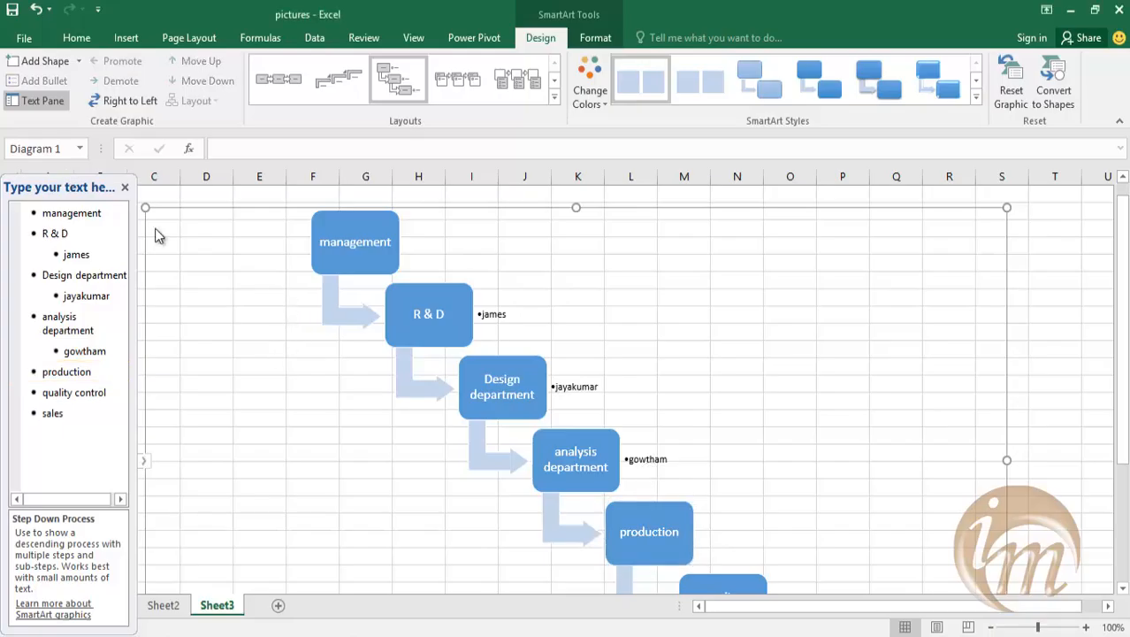
click(653, 538)
key(Escape)
key(Escape)
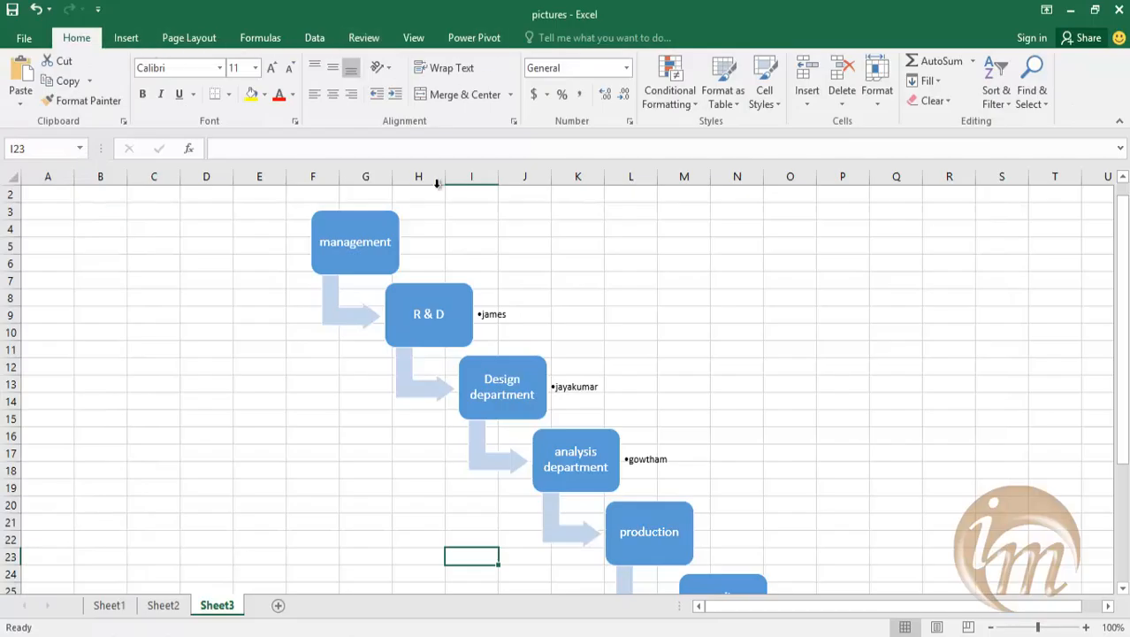
click(734, 457)
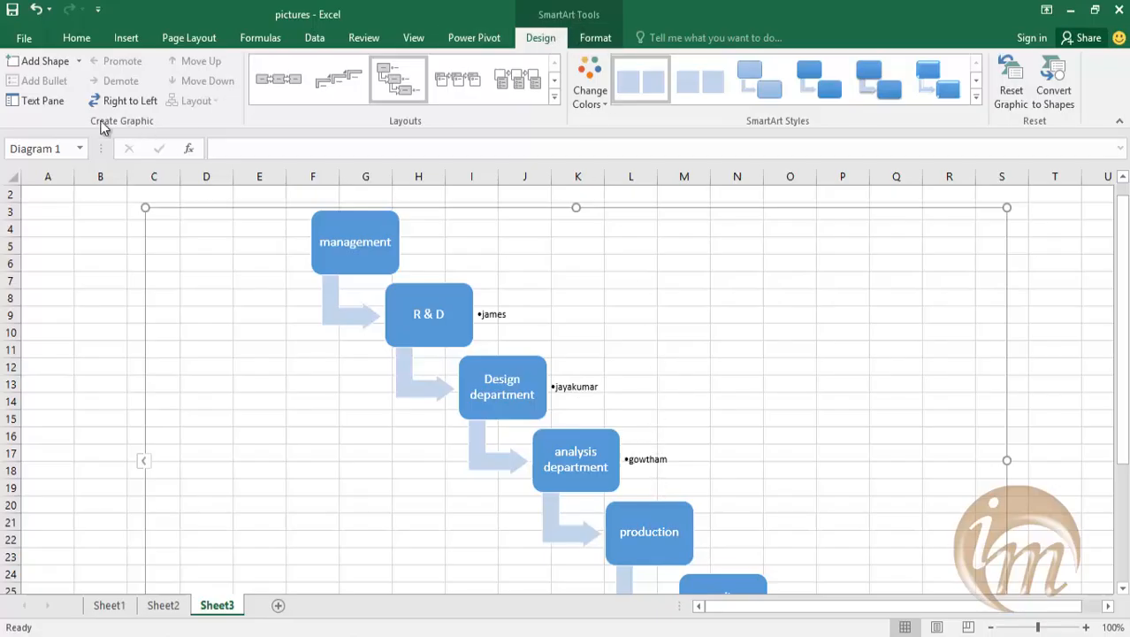
click(44, 103)
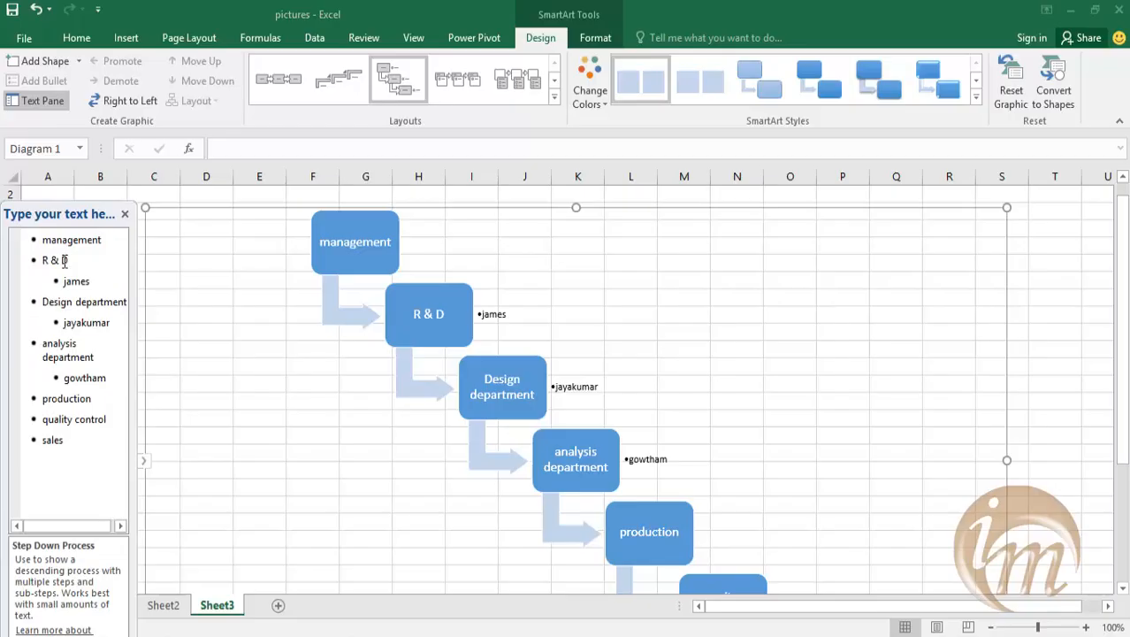
click(125, 214)
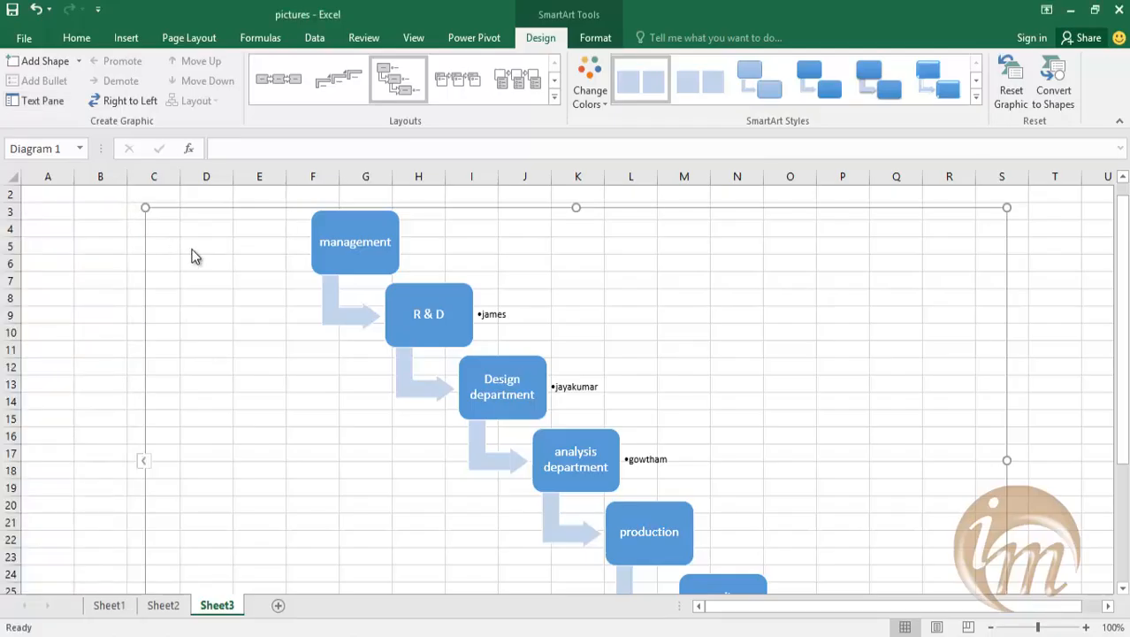
Demote the quality control box to a bullet under production and undo the change.
scroll(404, 353, down, 1)
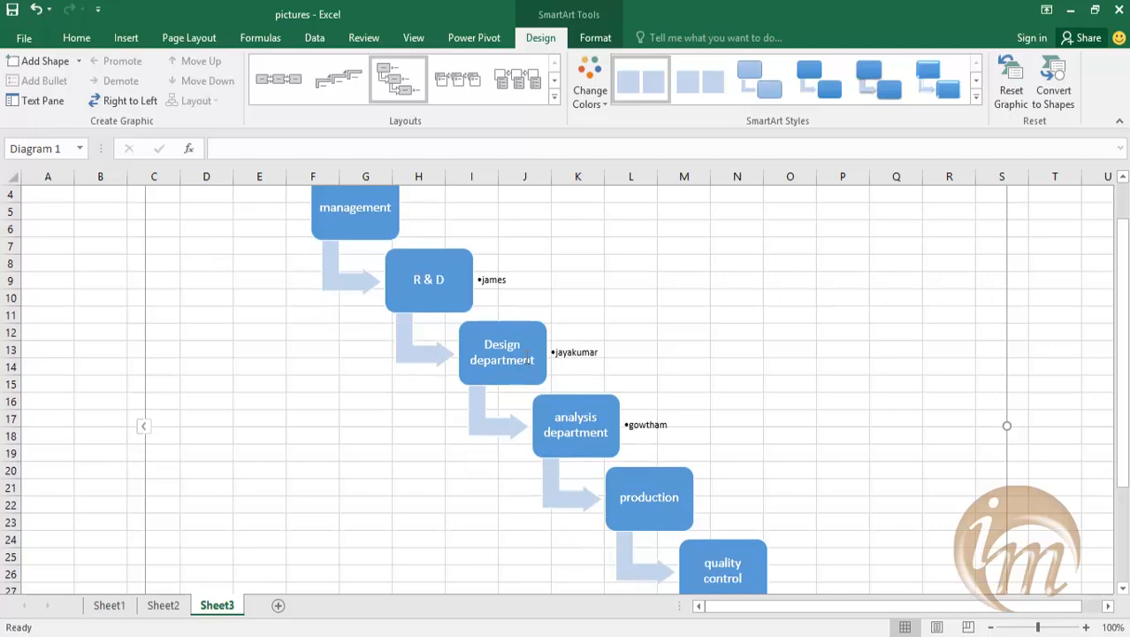
scroll(570, 448, down, 3)
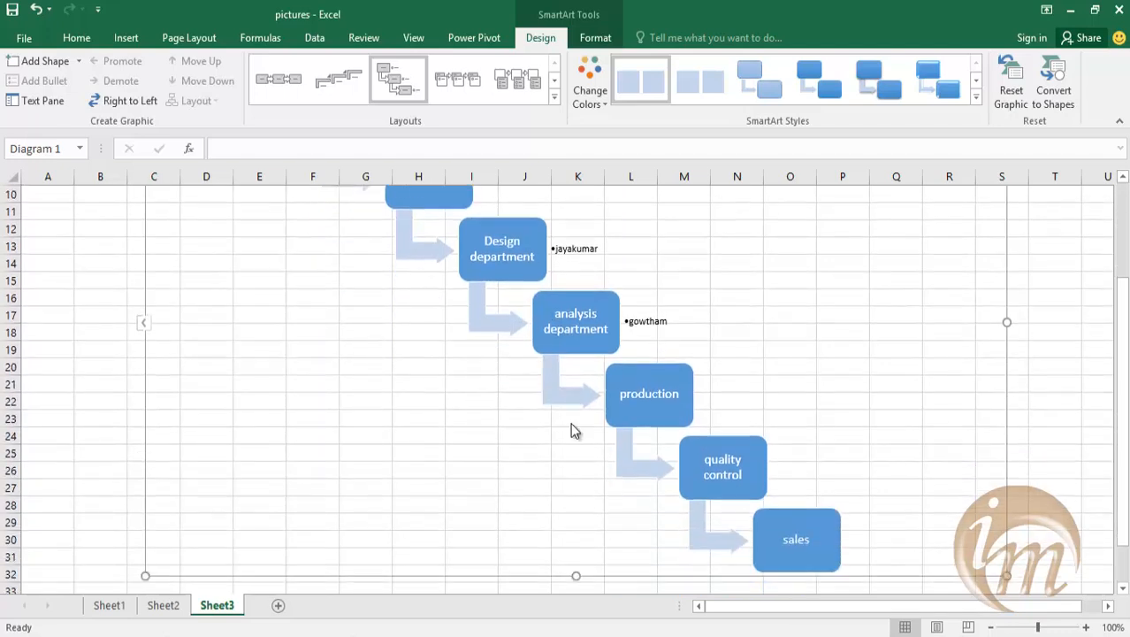
click(710, 448)
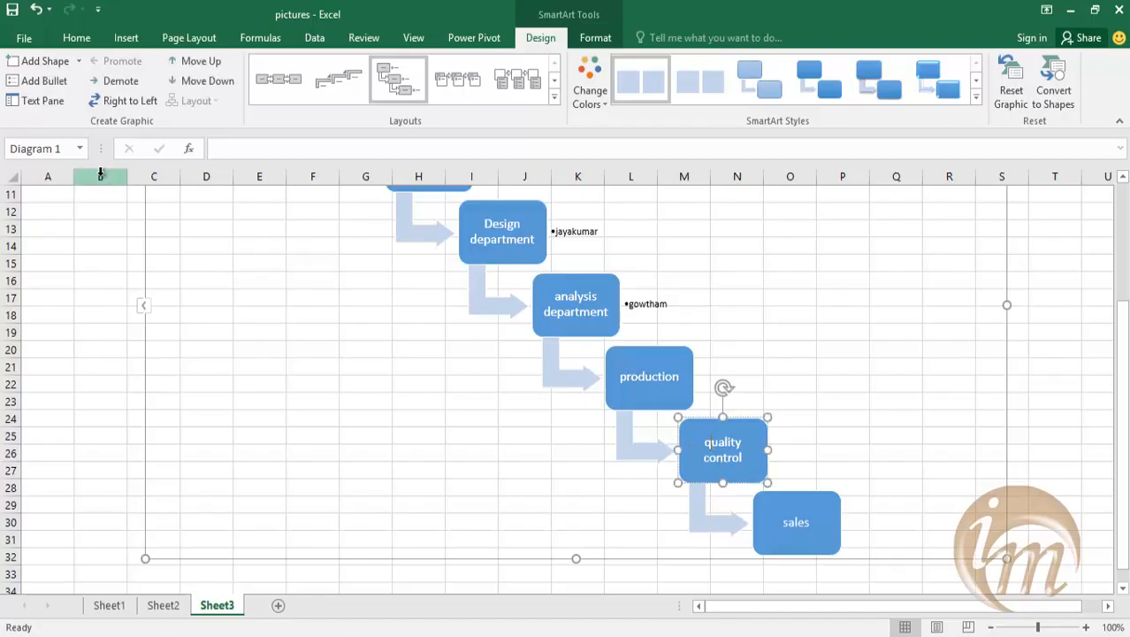
click(124, 82)
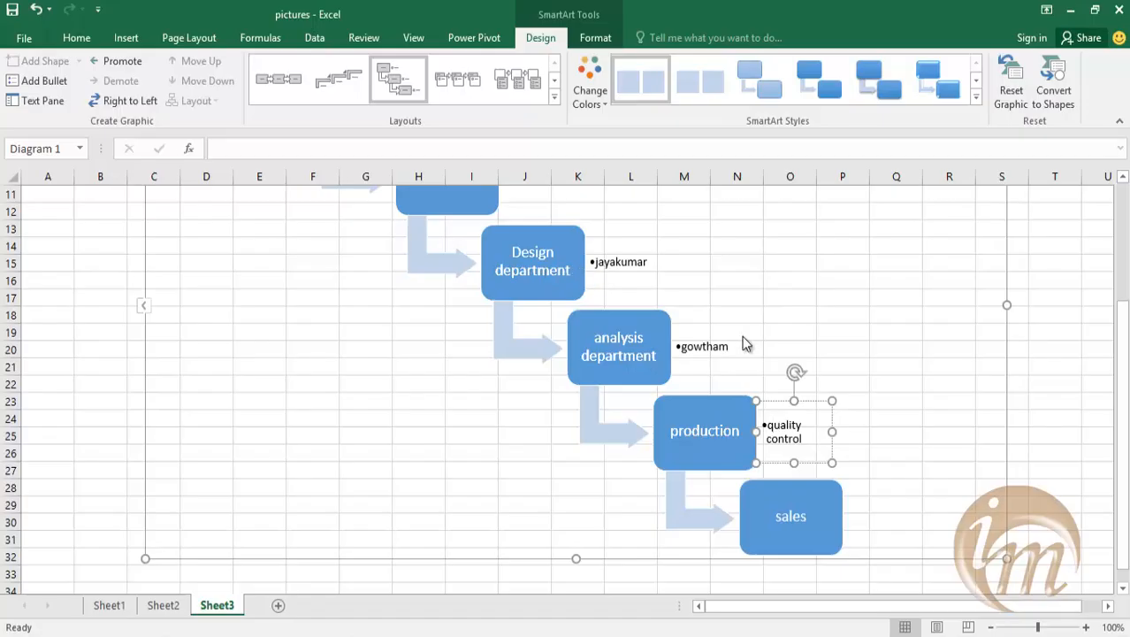
key(ctrl+z)
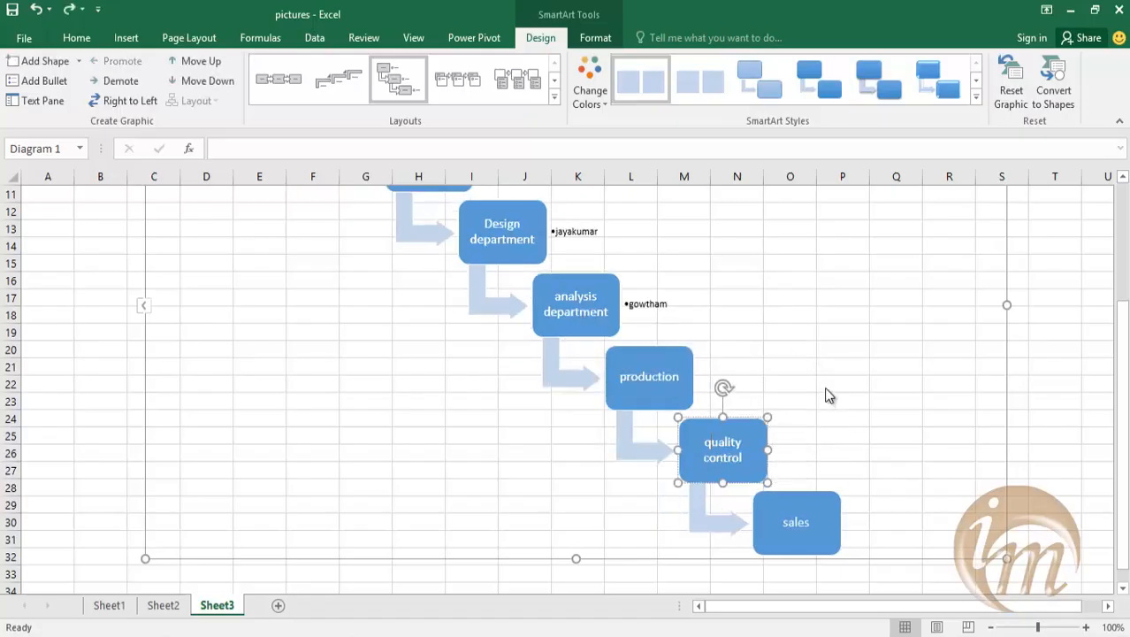
Move the production box up one place in the sequence, ahead of the analysis department, and deselect it.
scroll(651, 369, up, 2)
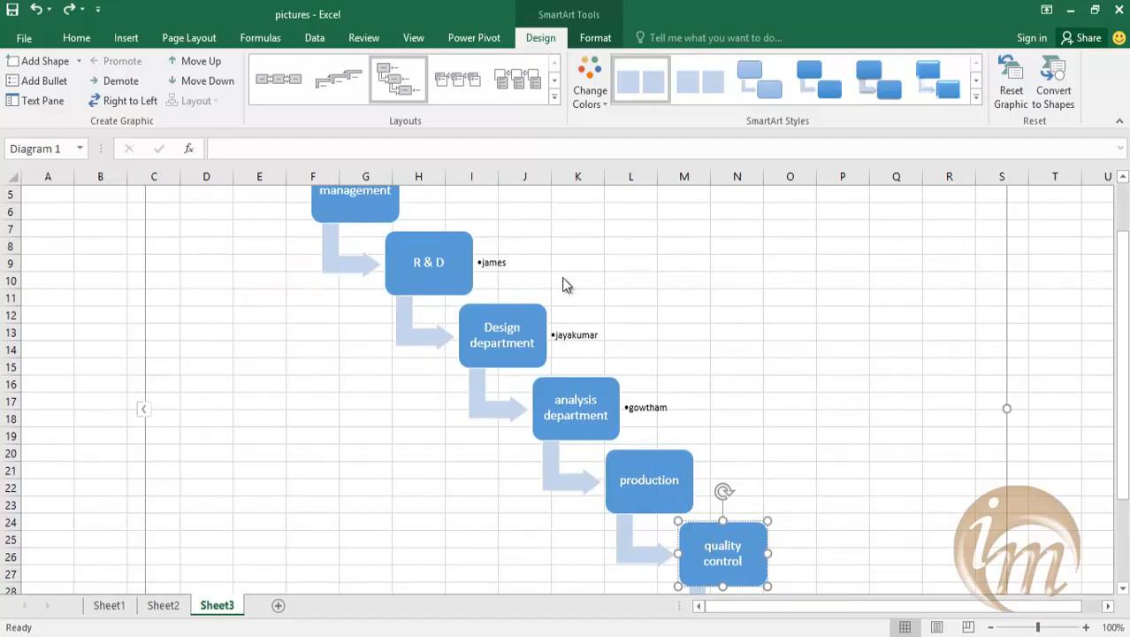
scroll(567, 275, down, 1)
scroll(686, 349, up, 1)
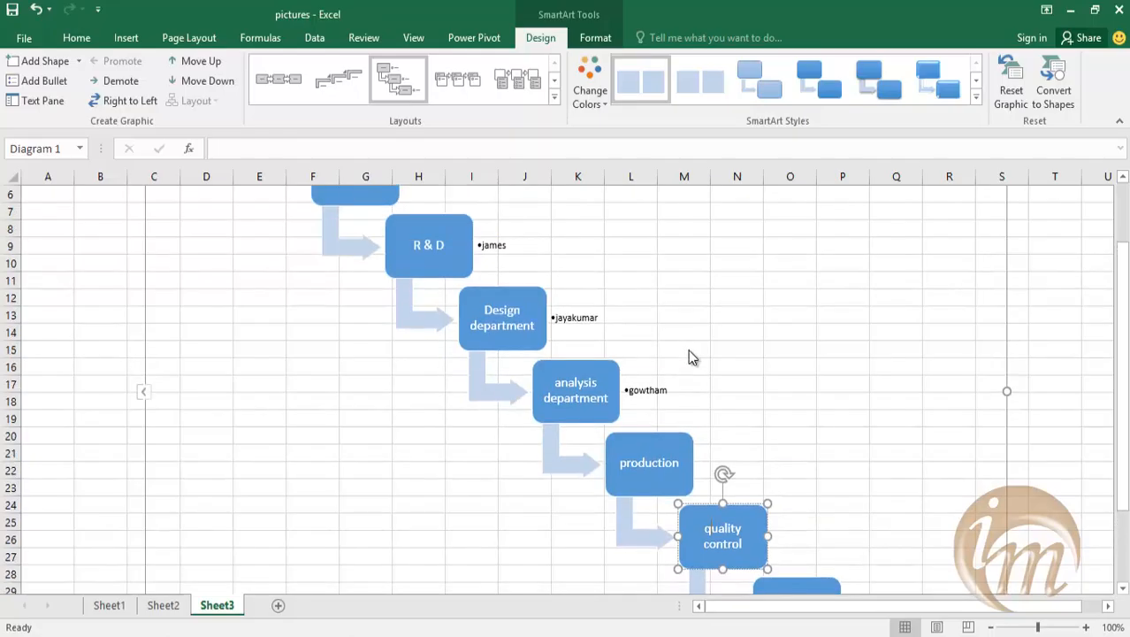
click(735, 359)
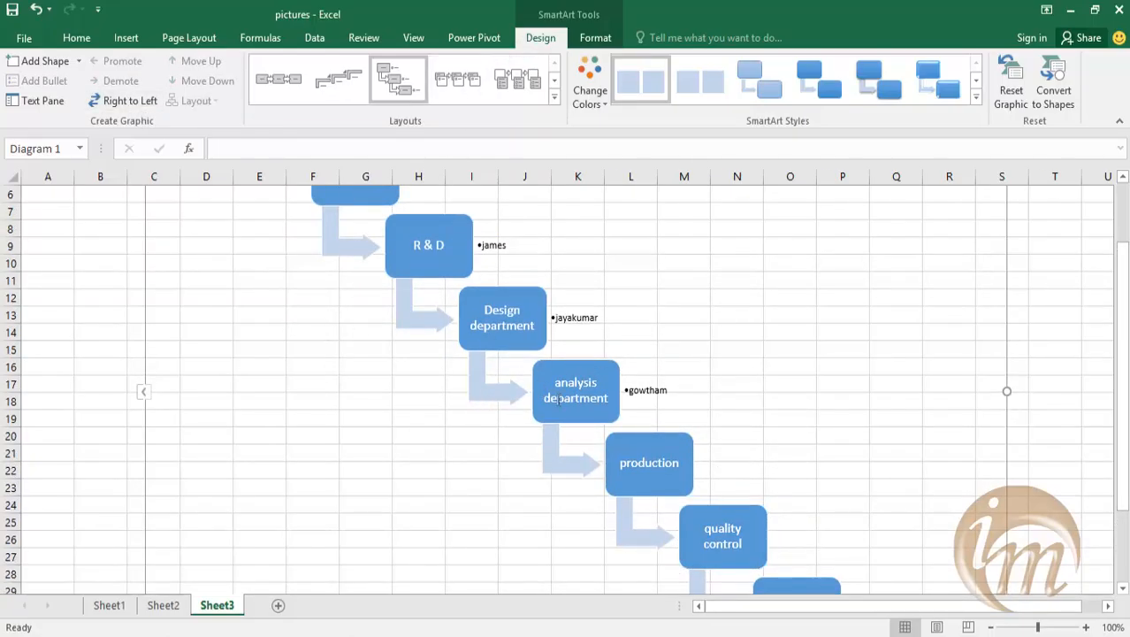
click(623, 438)
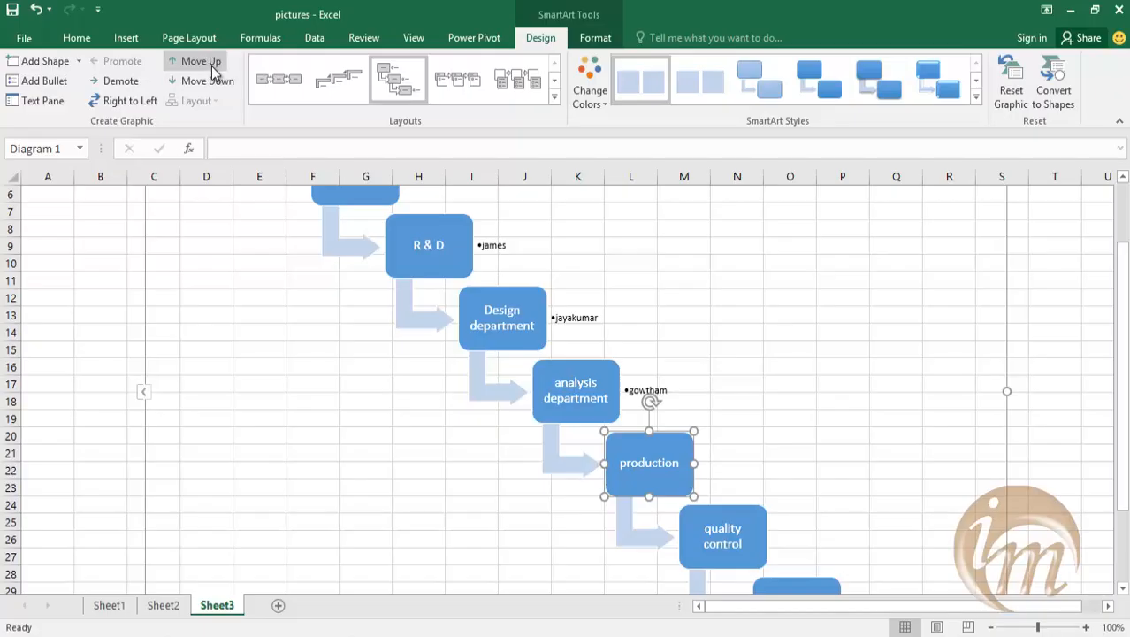
scroll(614, 372, down, 2)
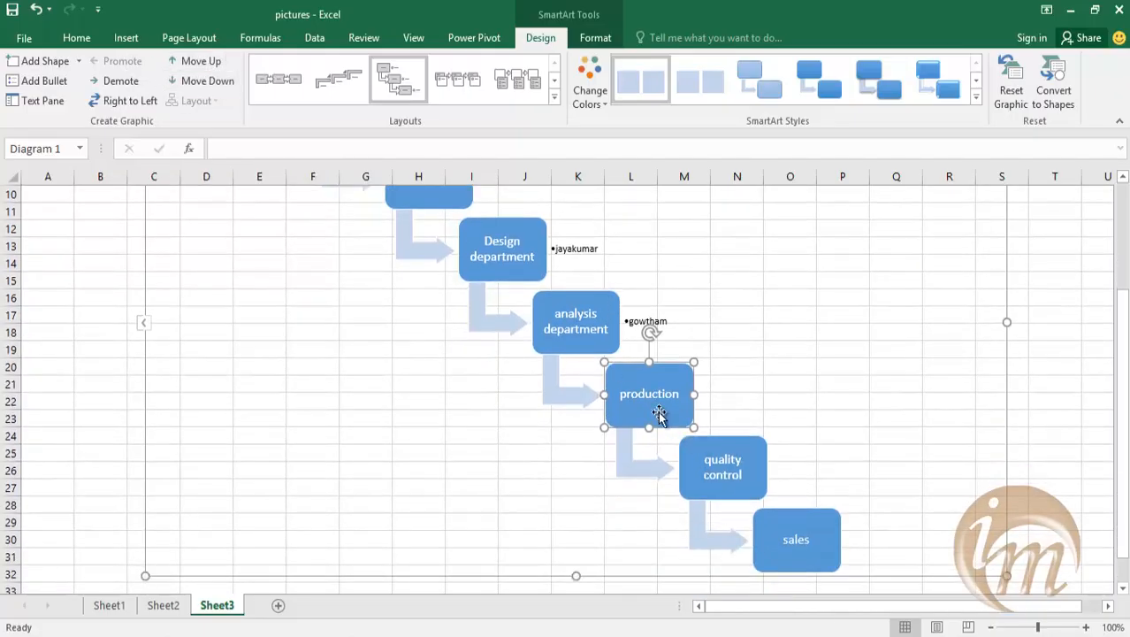
click(213, 63)
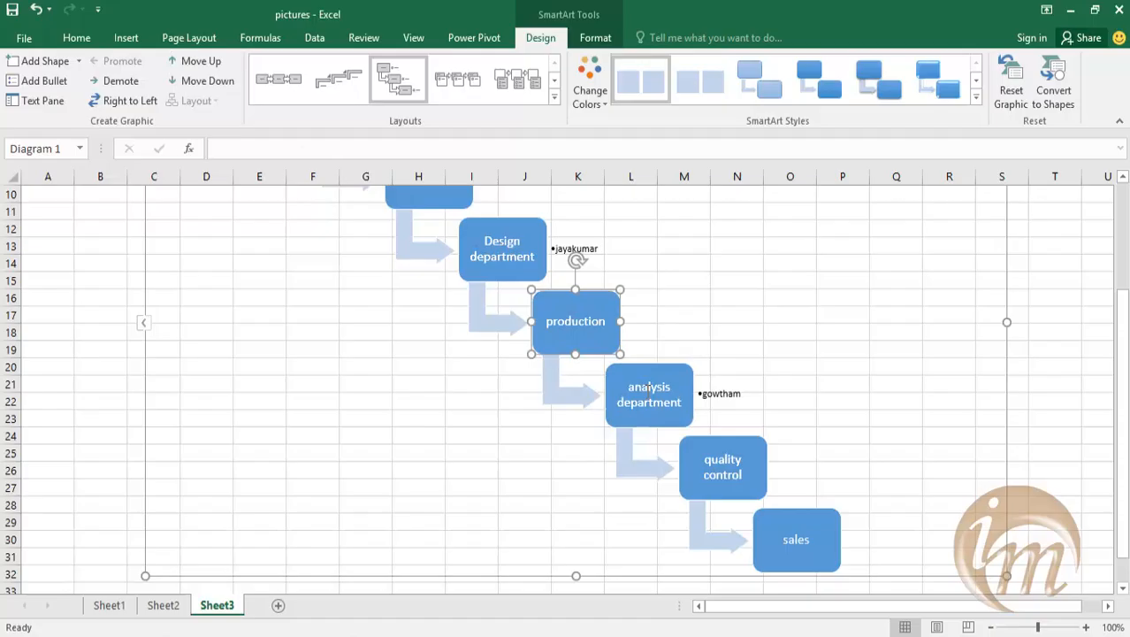
click(718, 351)
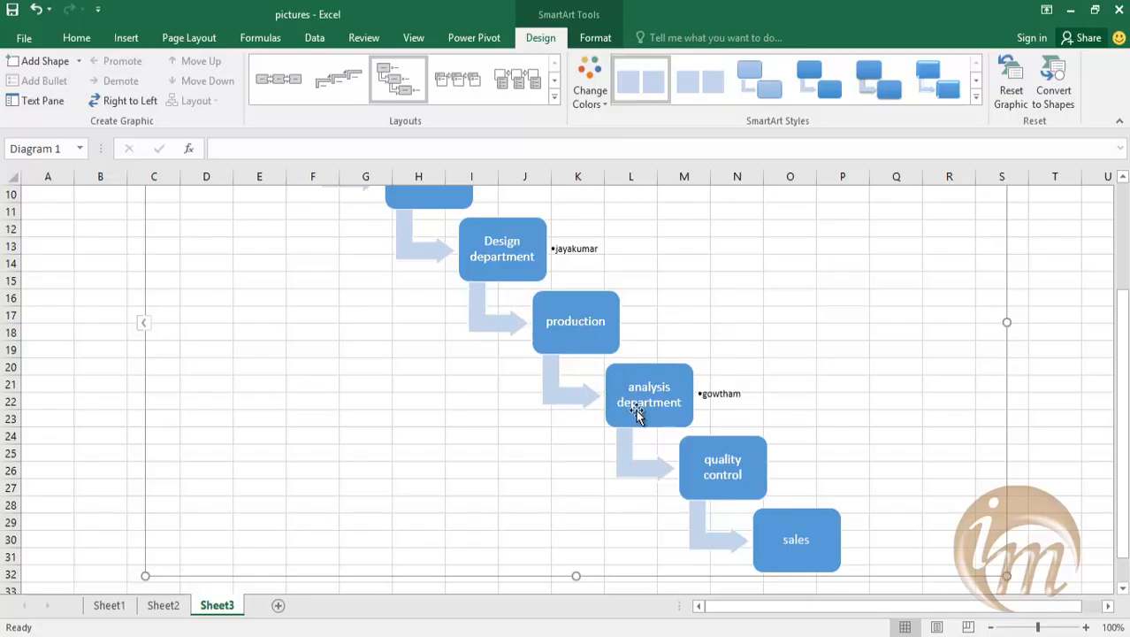
Move the production box down two places past quality control, and bring it back up one place.
click(608, 320)
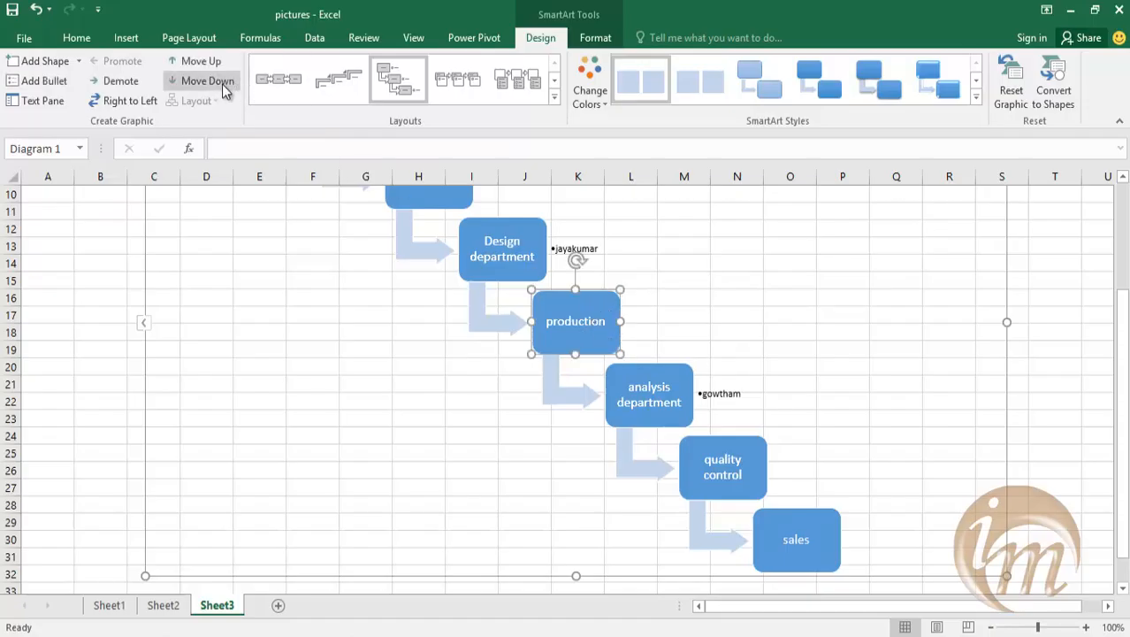
click(221, 84)
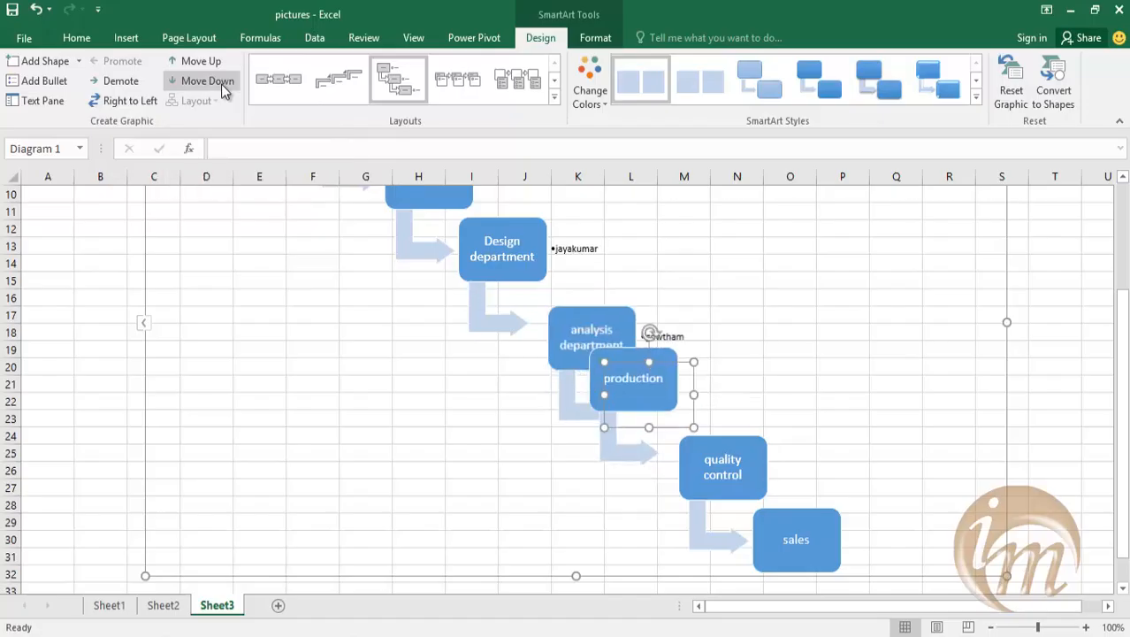
click(221, 84)
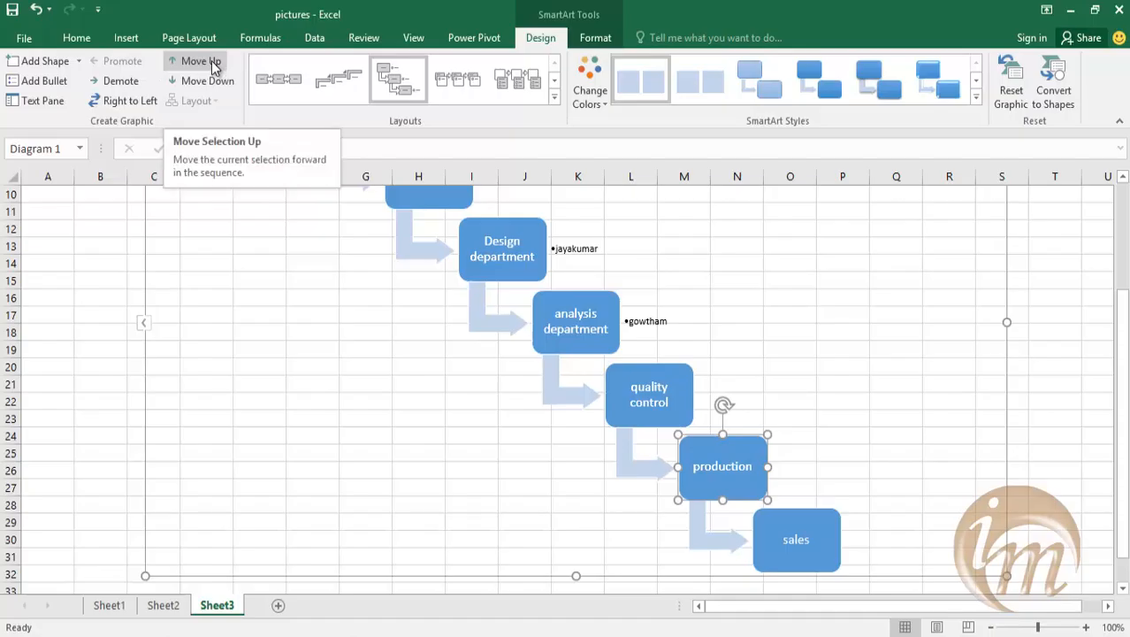
click(211, 61)
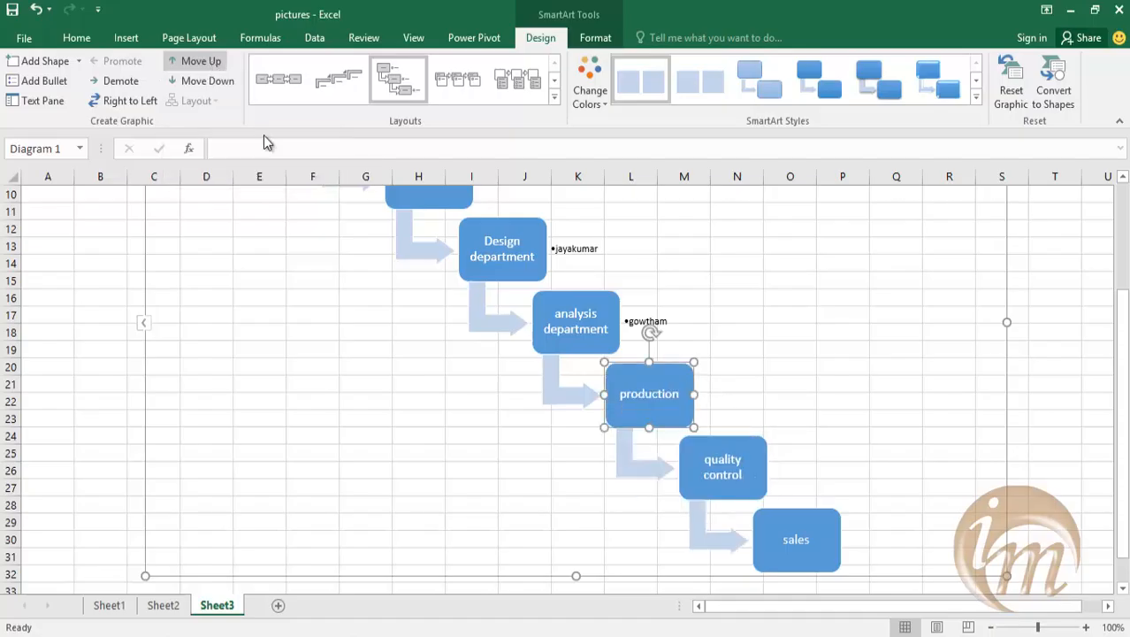
Flip the process graphic to run right to left and switch it back to left to right.
scroll(763, 382, up, 1)
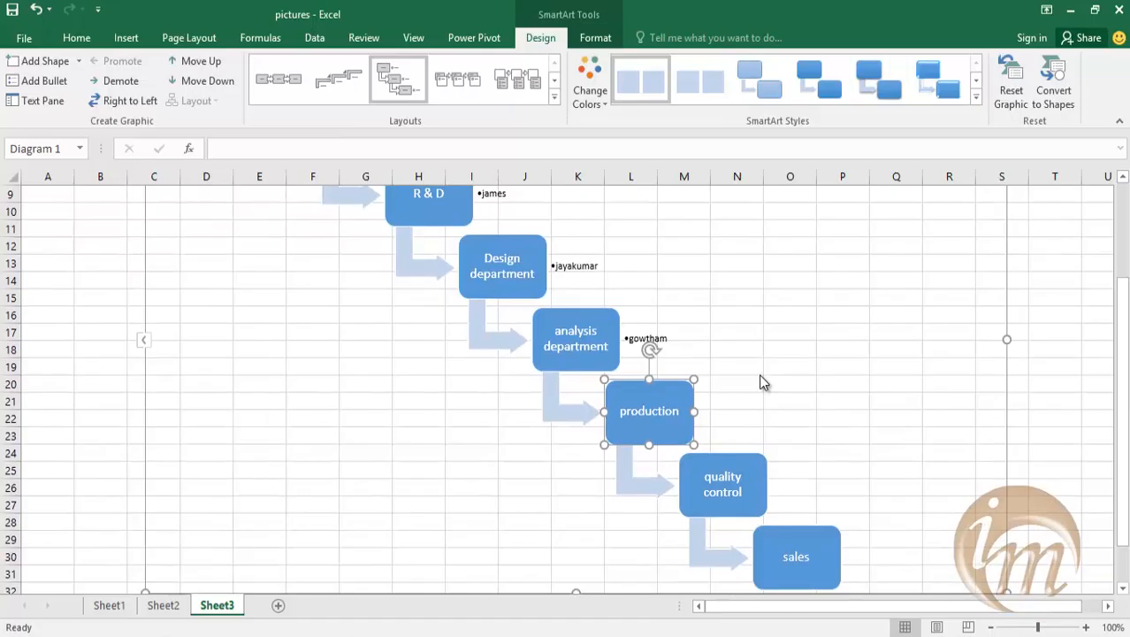
scroll(759, 374, up, 2)
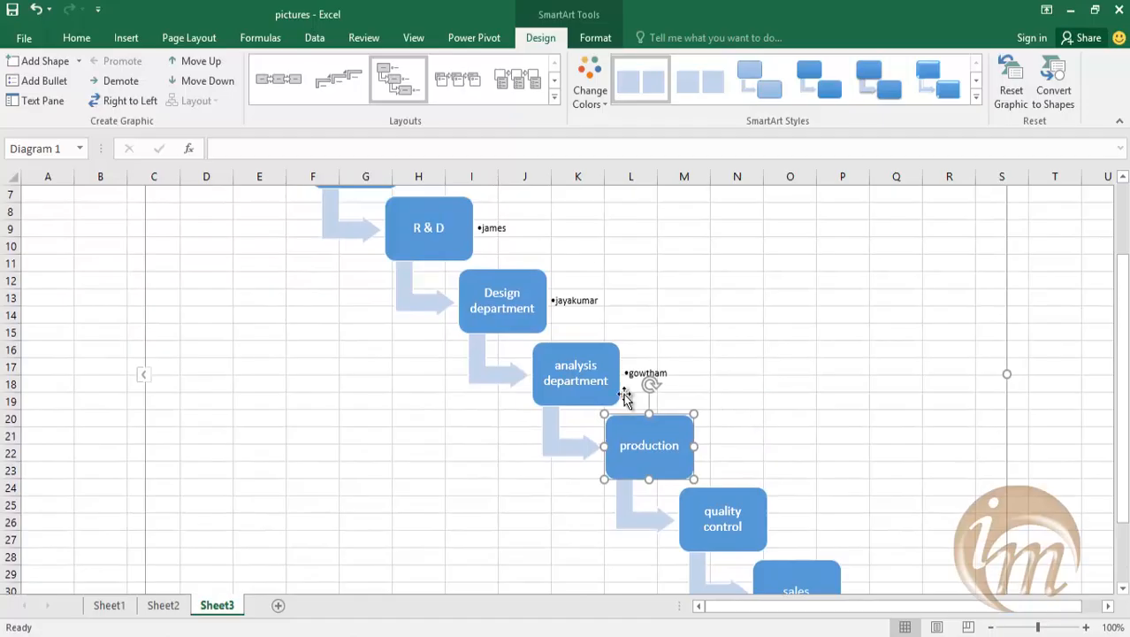
click(139, 108)
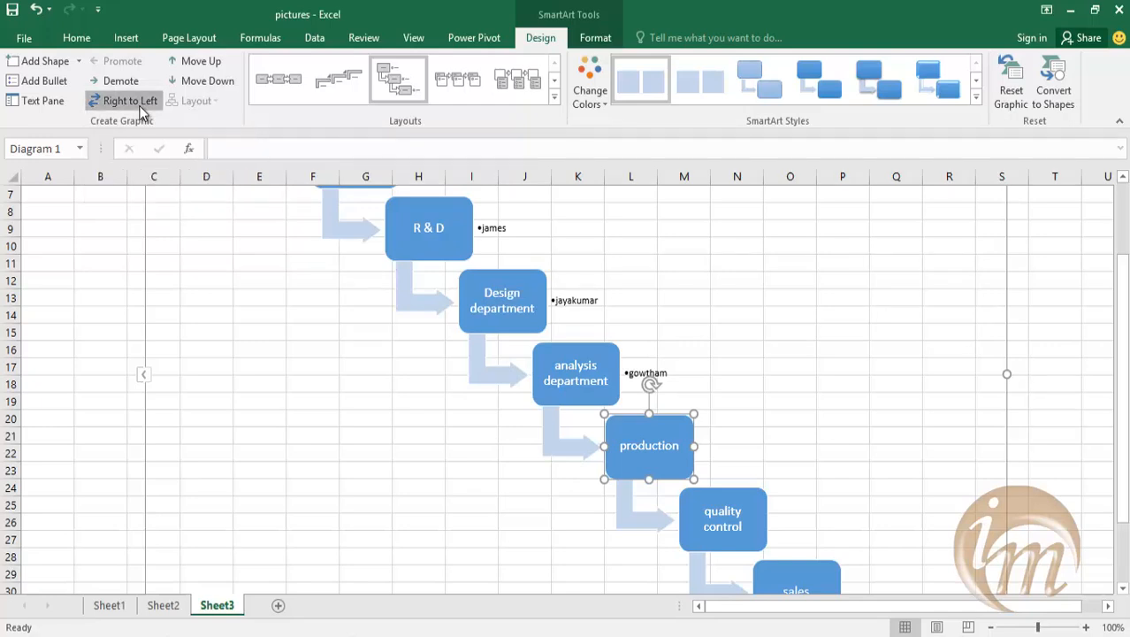
scroll(647, 467, up, 1)
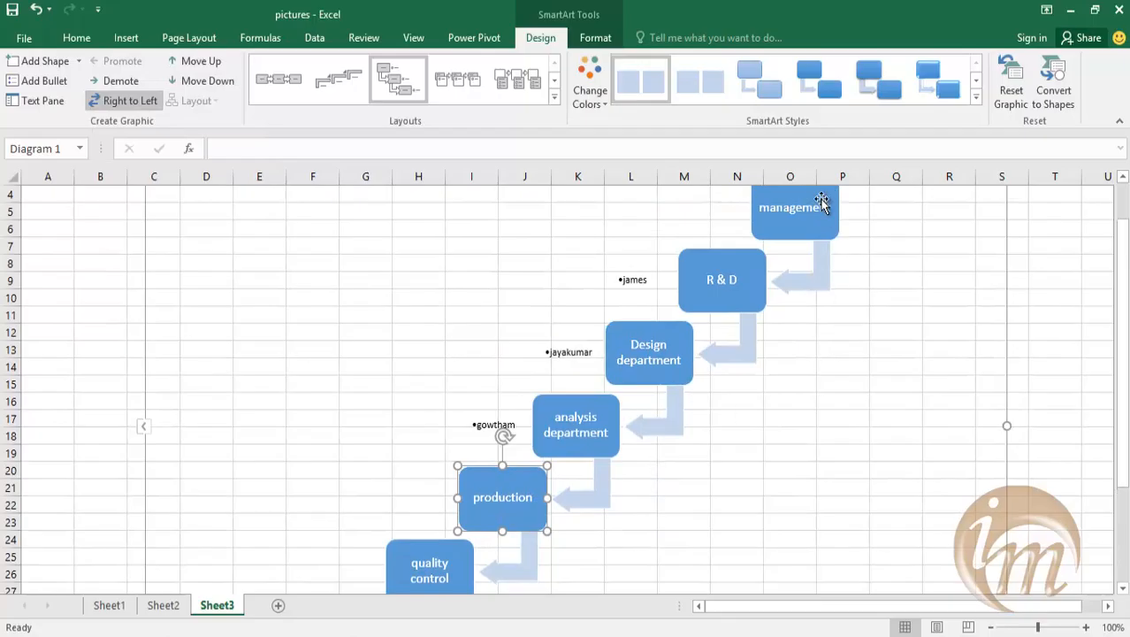
click(118, 105)
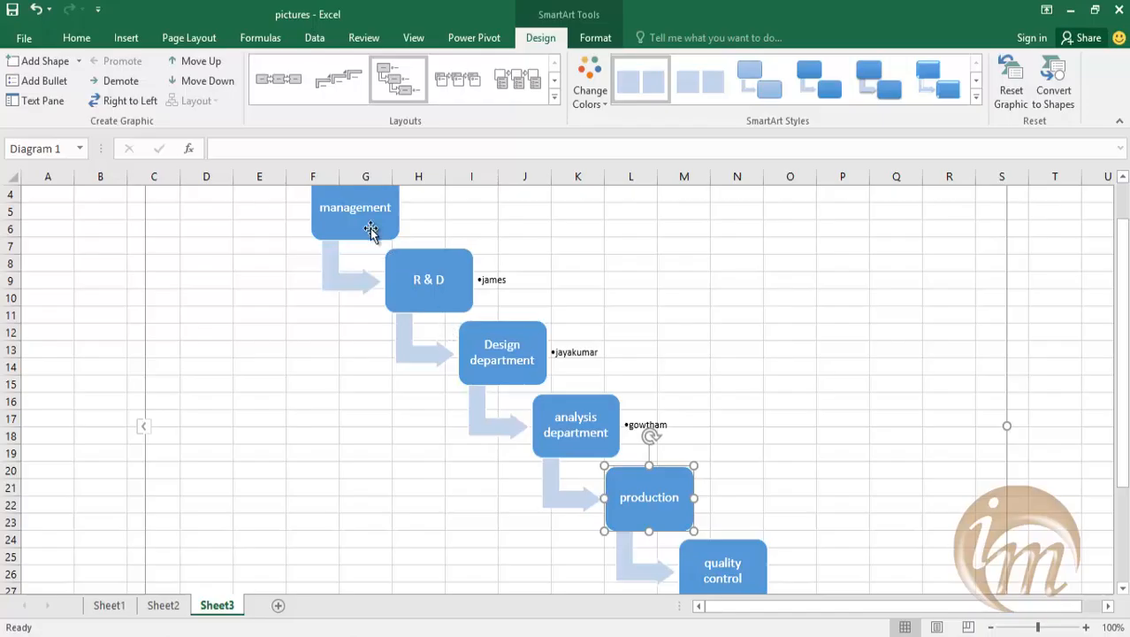
click(115, 82)
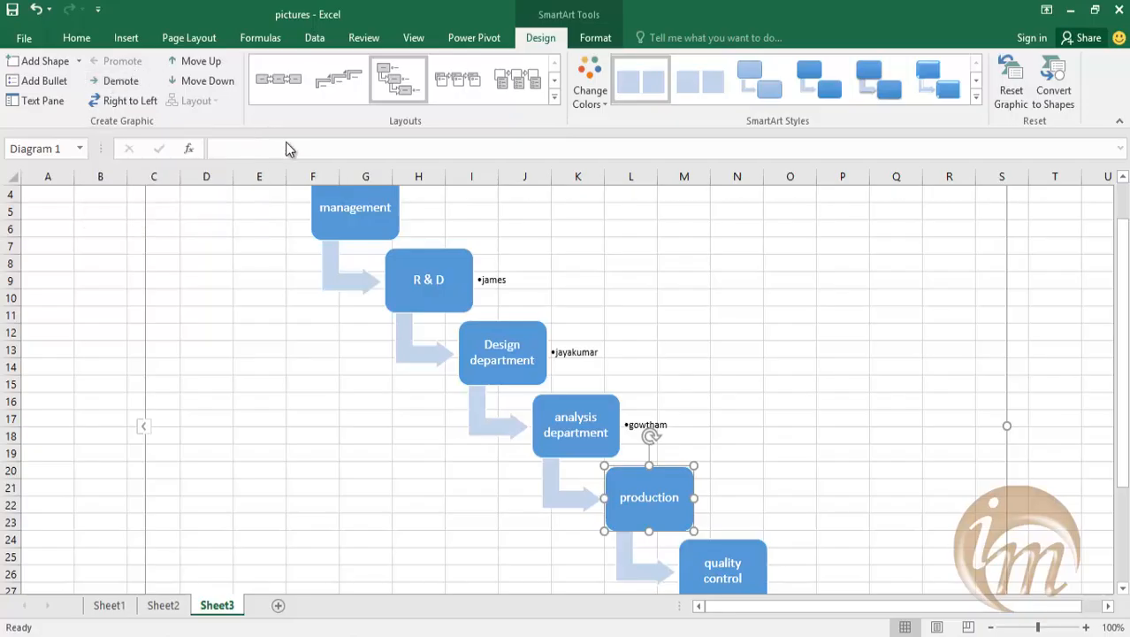
Recolor the process graphic with Colored Outline - Accent 3 and switch it back to the blue Accent 1 fill.
scroll(446, 110, down, 1)
click(601, 248)
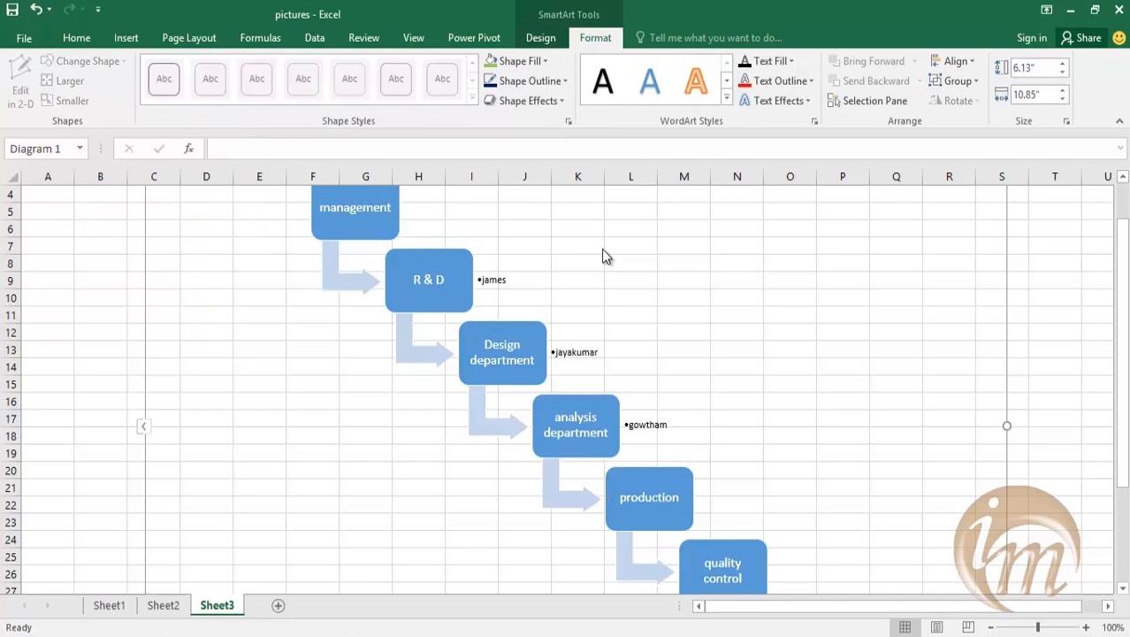
scroll(601, 248, down, 1)
scroll(501, 265, down, 1)
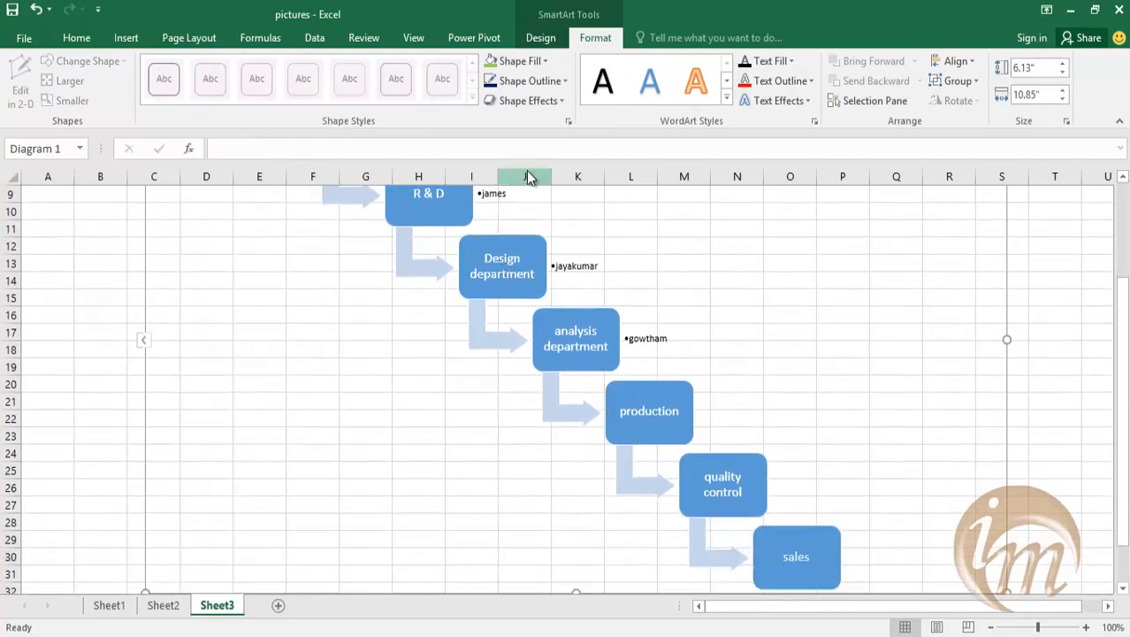
click(540, 40)
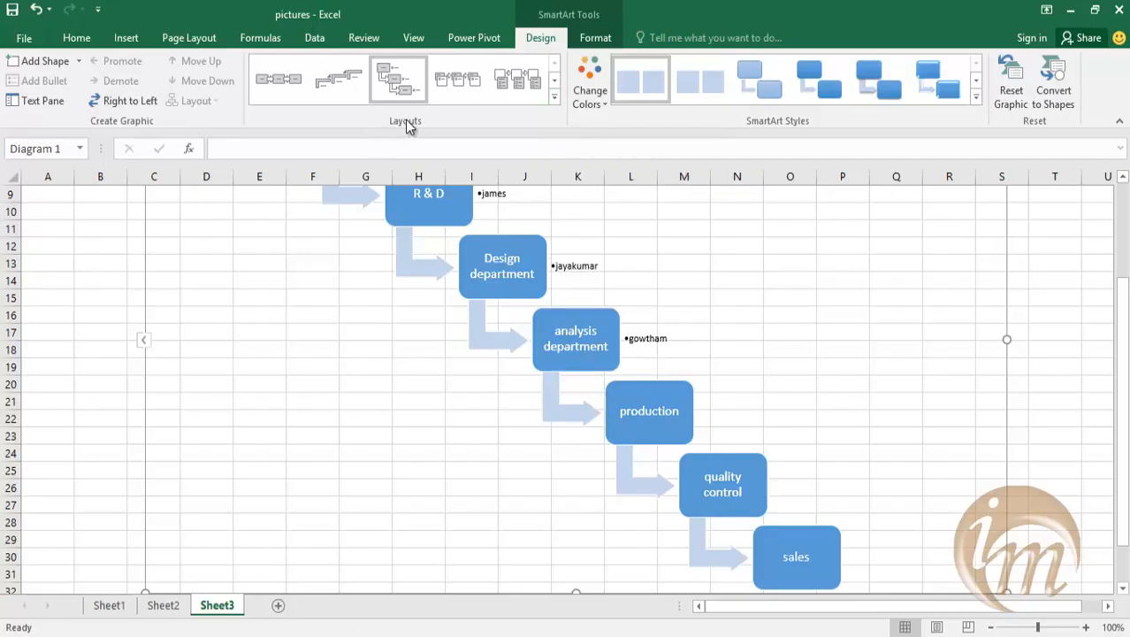
click(589, 101)
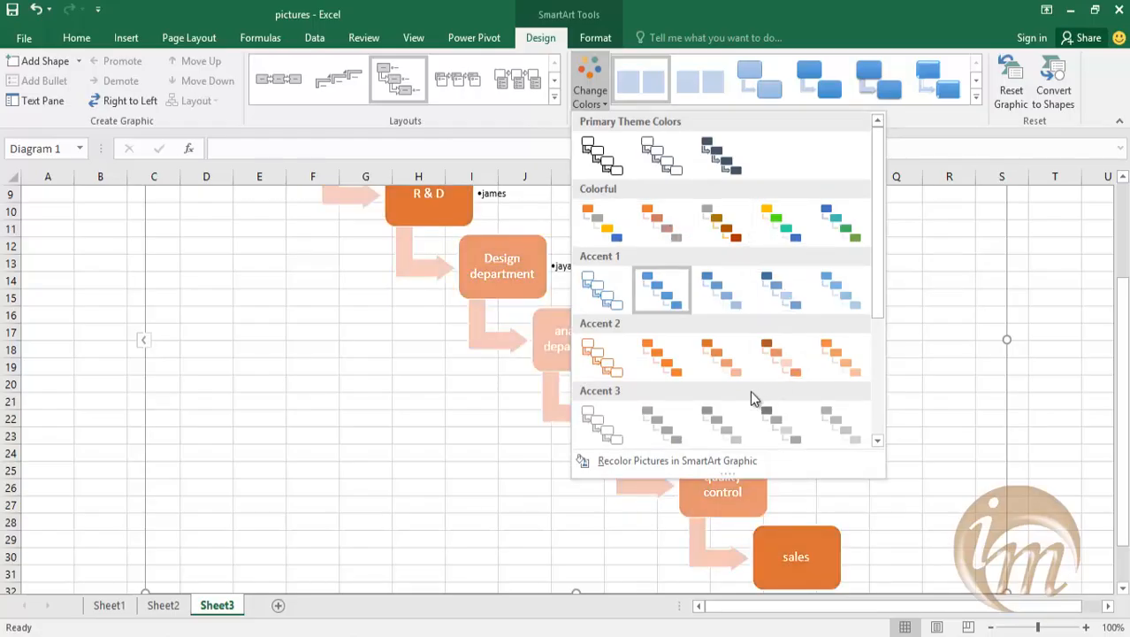
click(600, 433)
scroll(327, 482, up, 1)
scroll(338, 464, down, 1)
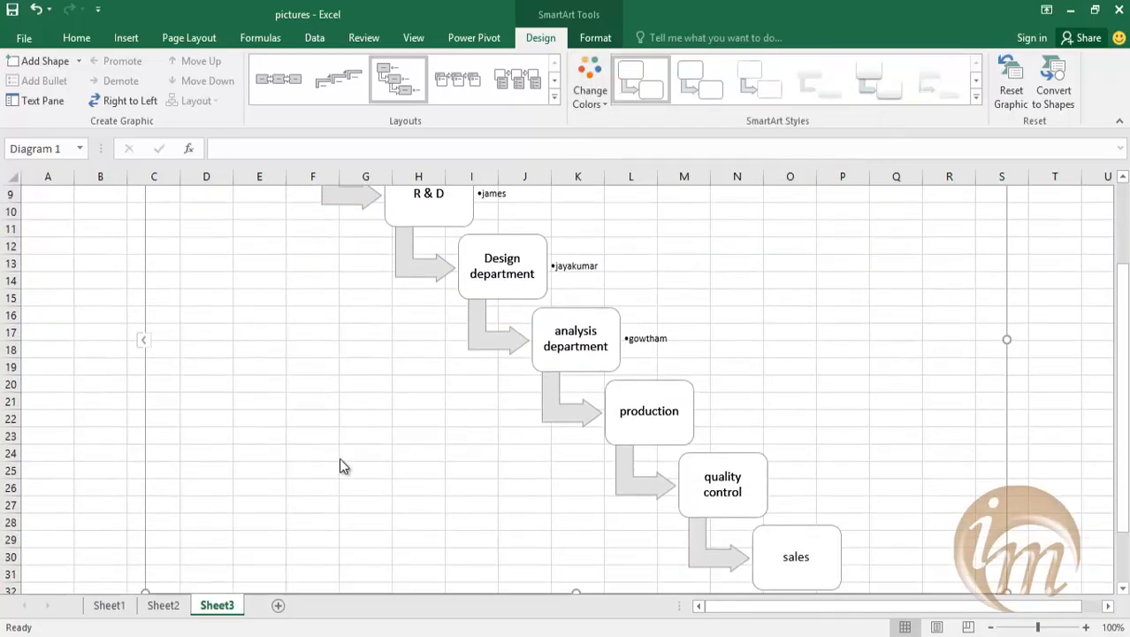
scroll(393, 367, up, 1)
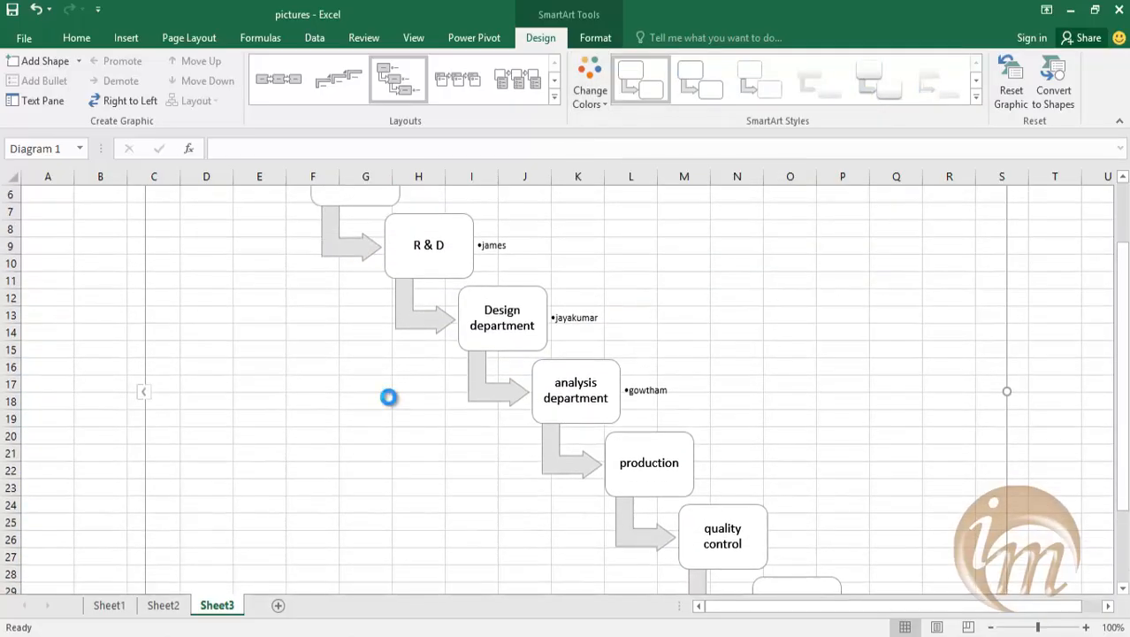
ctrl+scroll(390, 399, up, 3)
ctrl+scroll(392, 405, down, 5)
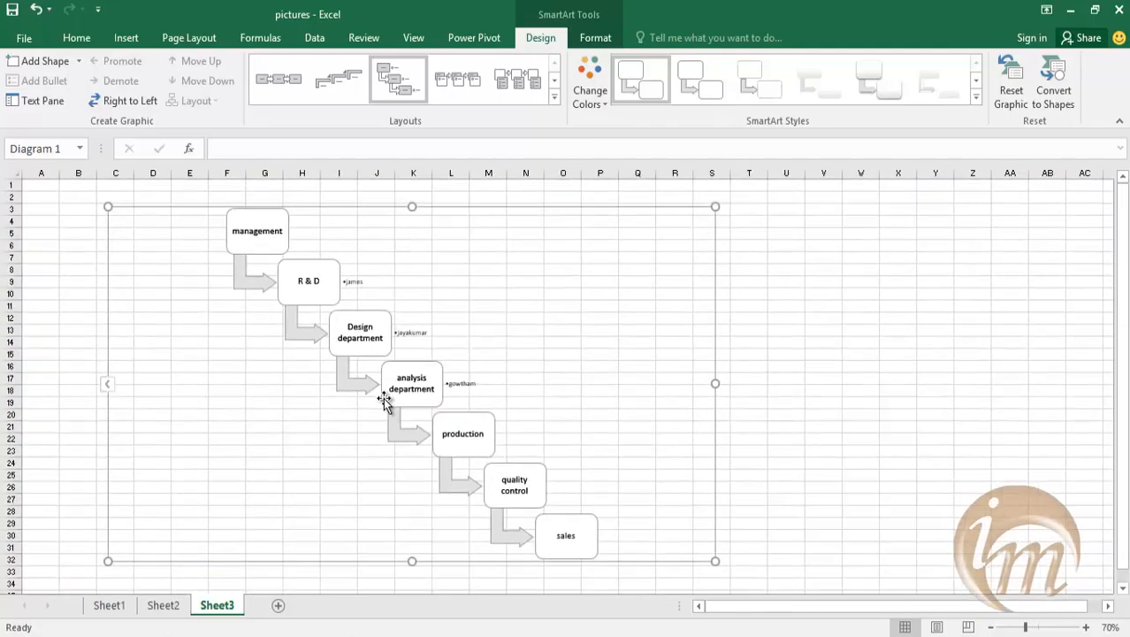
click(590, 93)
click(650, 296)
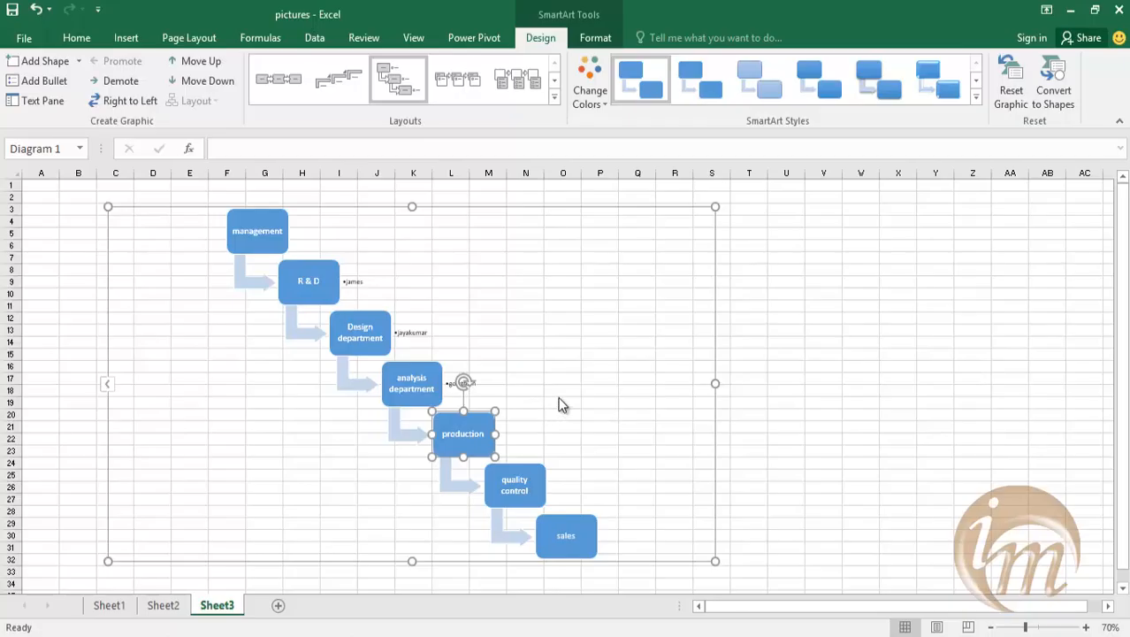
Apply the 3-D Cartoon style to the process graphic and deselect it.
click(975, 96)
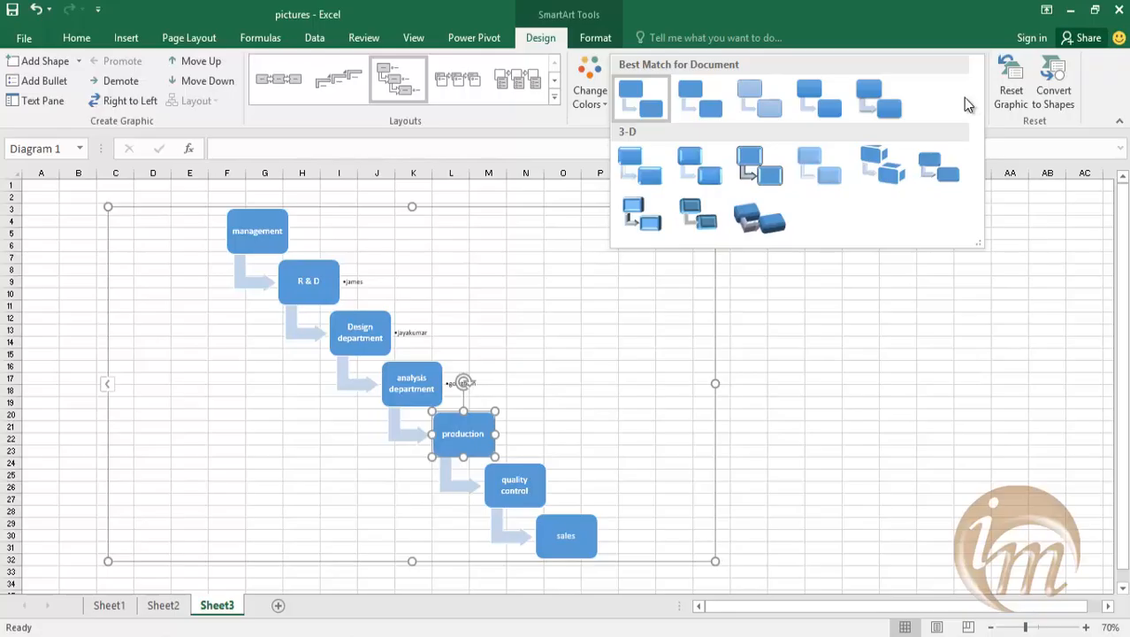
click(951, 301)
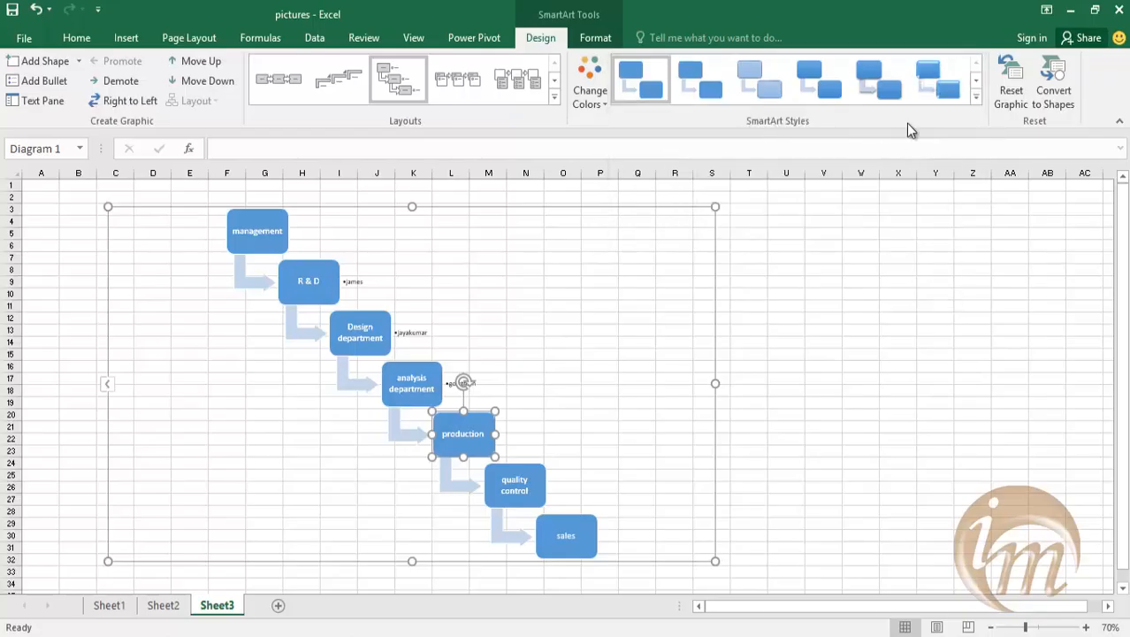
click(975, 96)
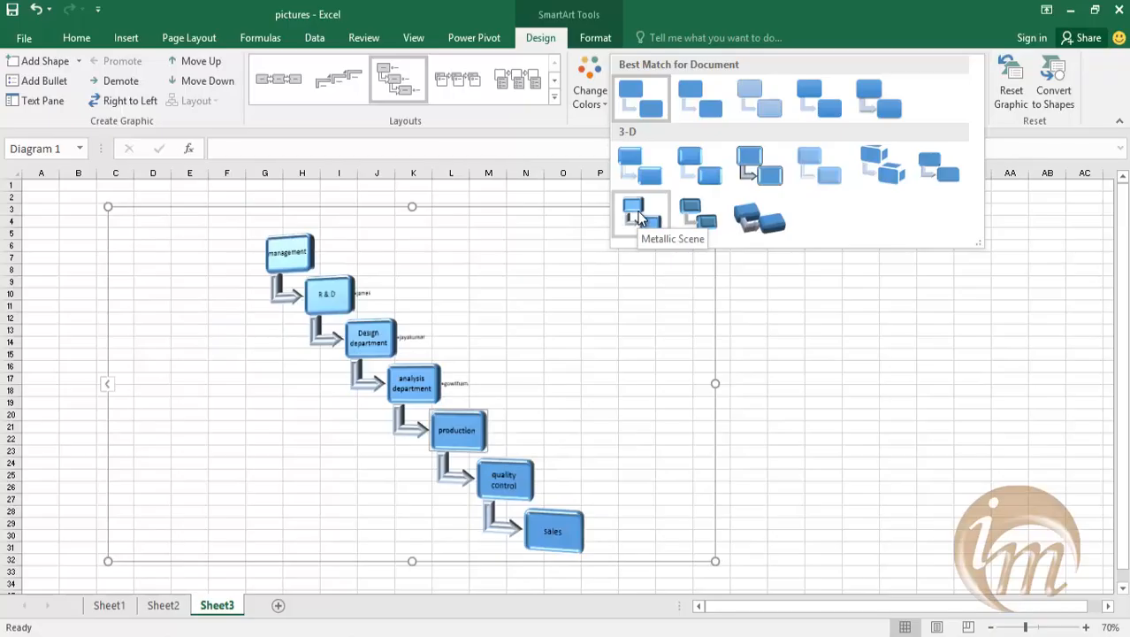
click(738, 175)
click(785, 462)
scroll(685, 450, down, 1)
scroll(681, 447, up, 1)
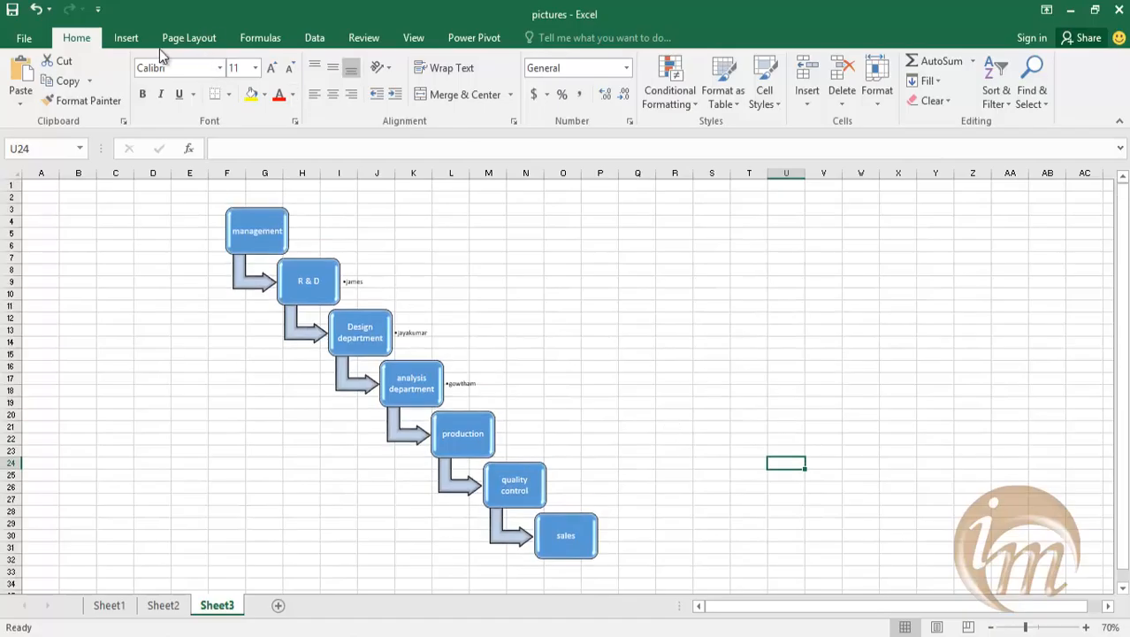
Insert a SmartArt hierarchy with circular picture placeholders and place it to the right of the process graphic.
click(126, 38)
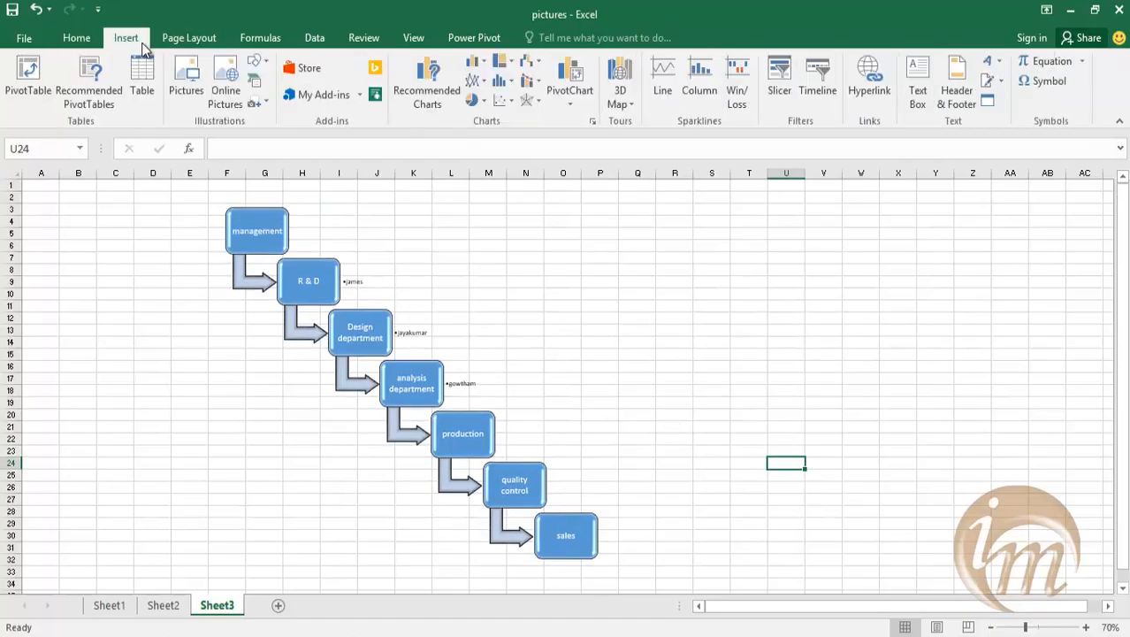
click(256, 82)
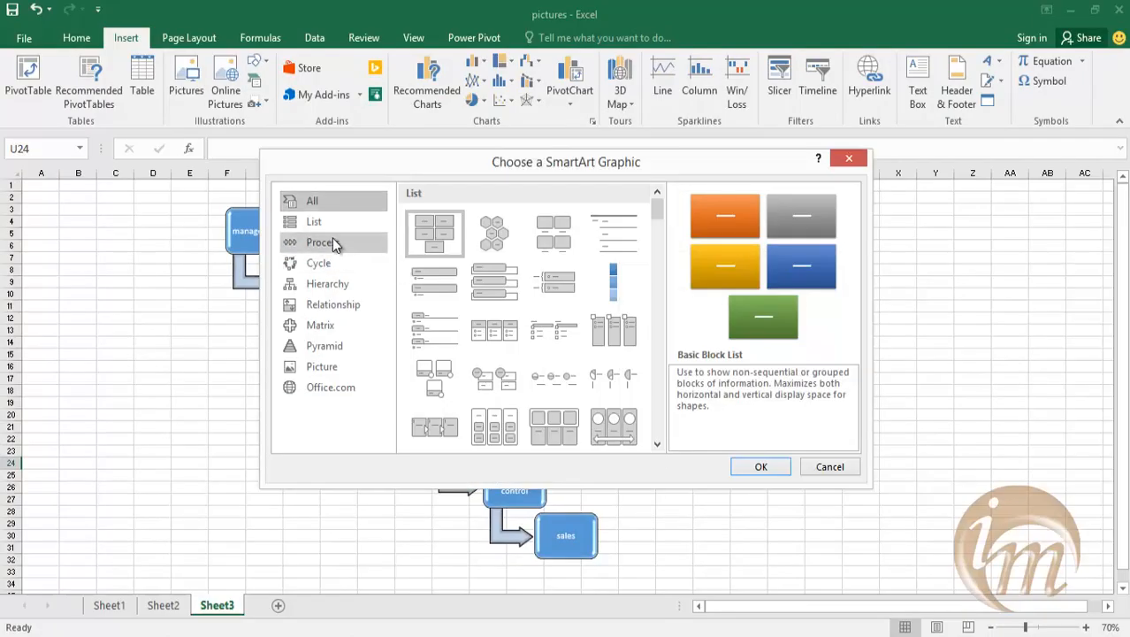
click(349, 244)
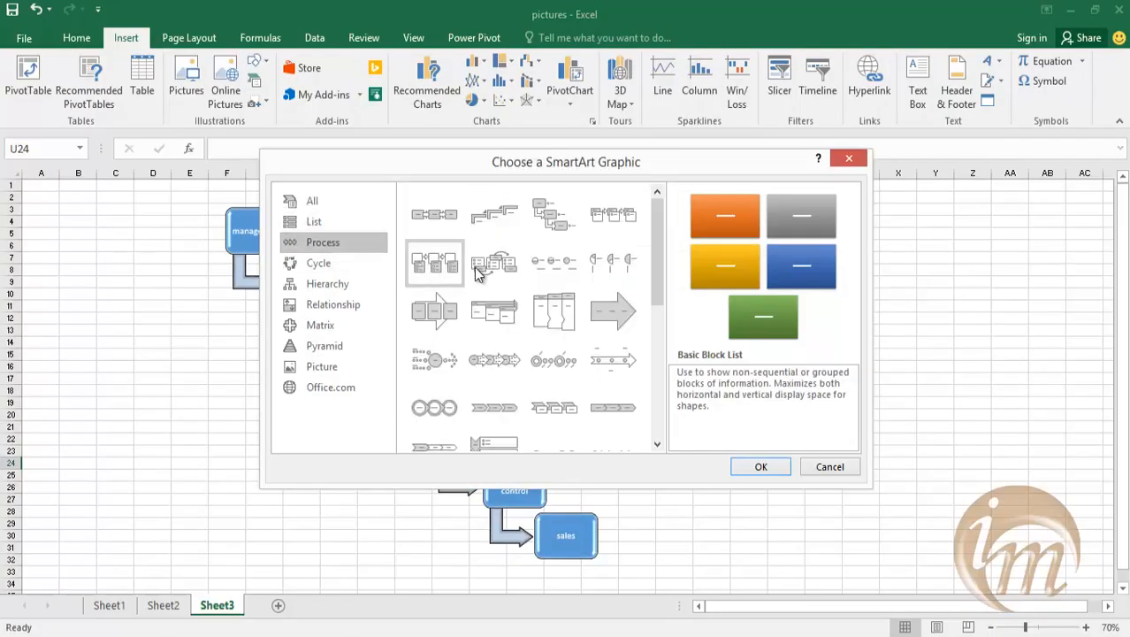
click(334, 281)
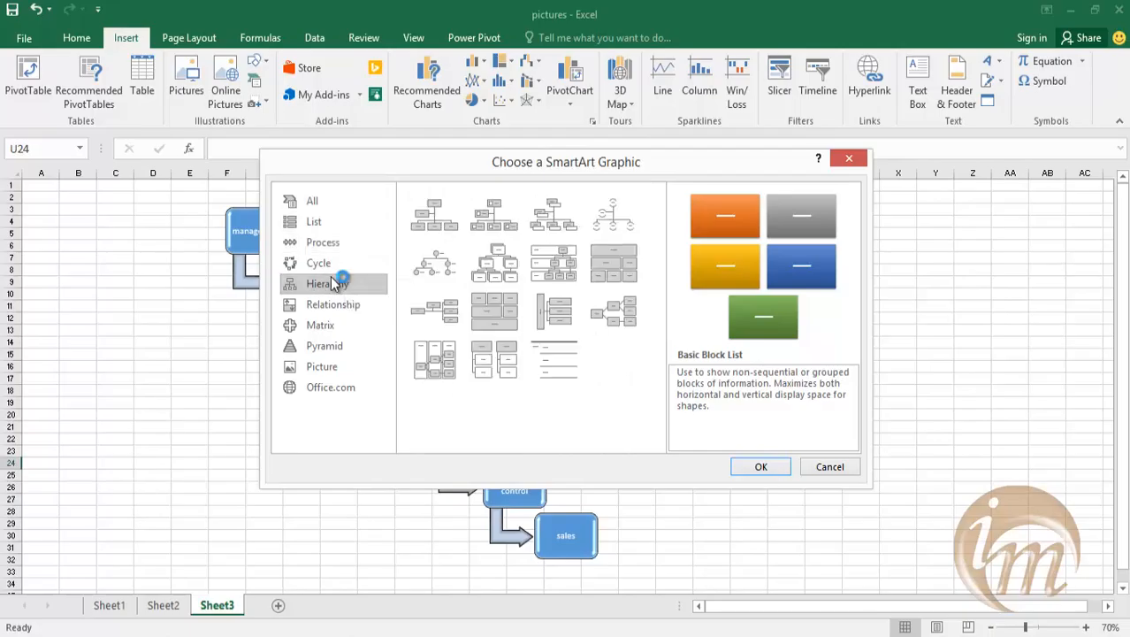
click(328, 265)
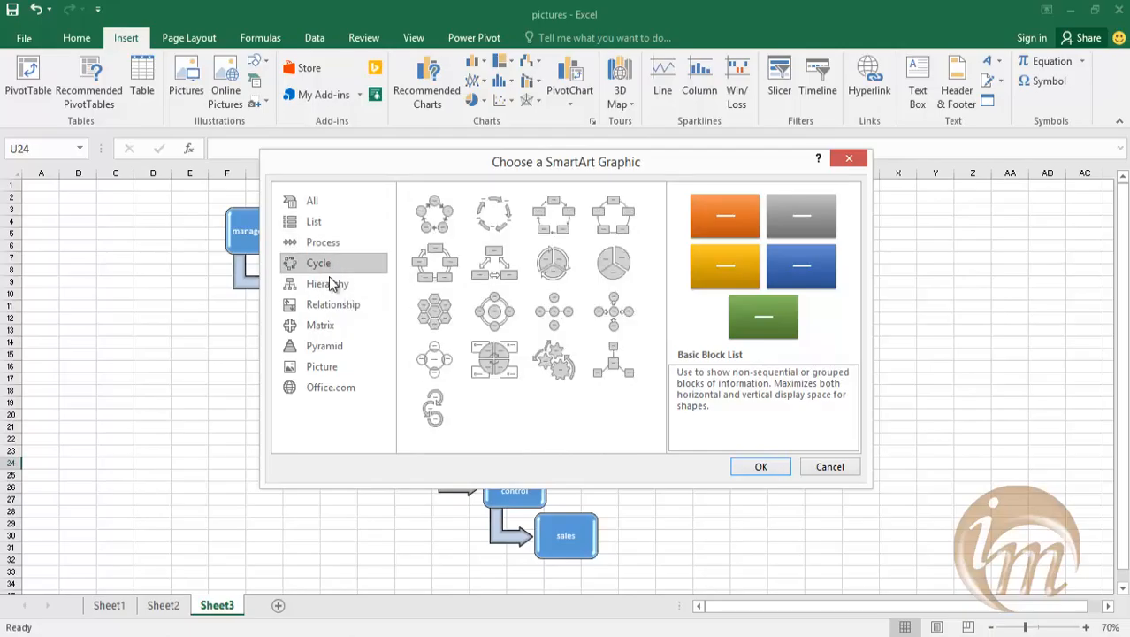
click(336, 304)
click(327, 283)
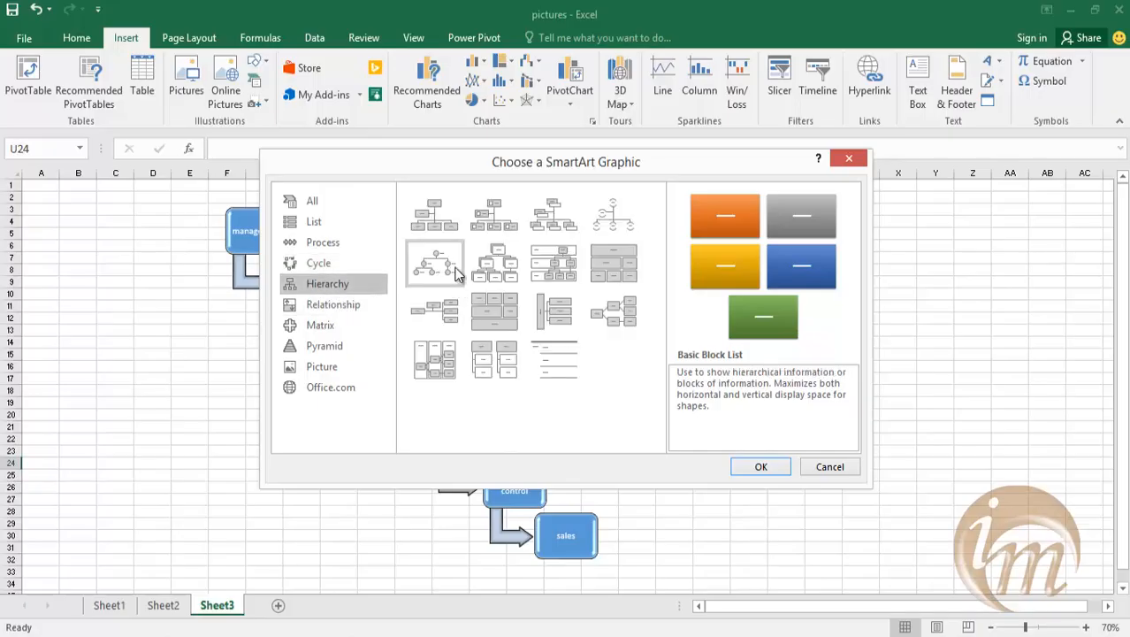
click(449, 267)
click(758, 466)
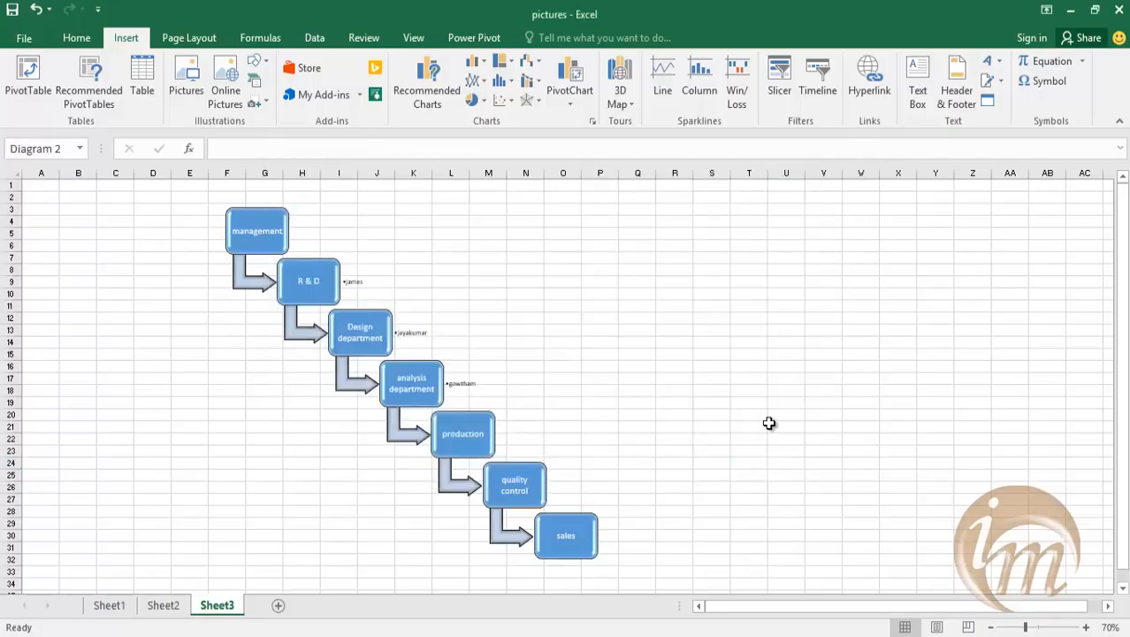
drag(678, 304, 924, 287)
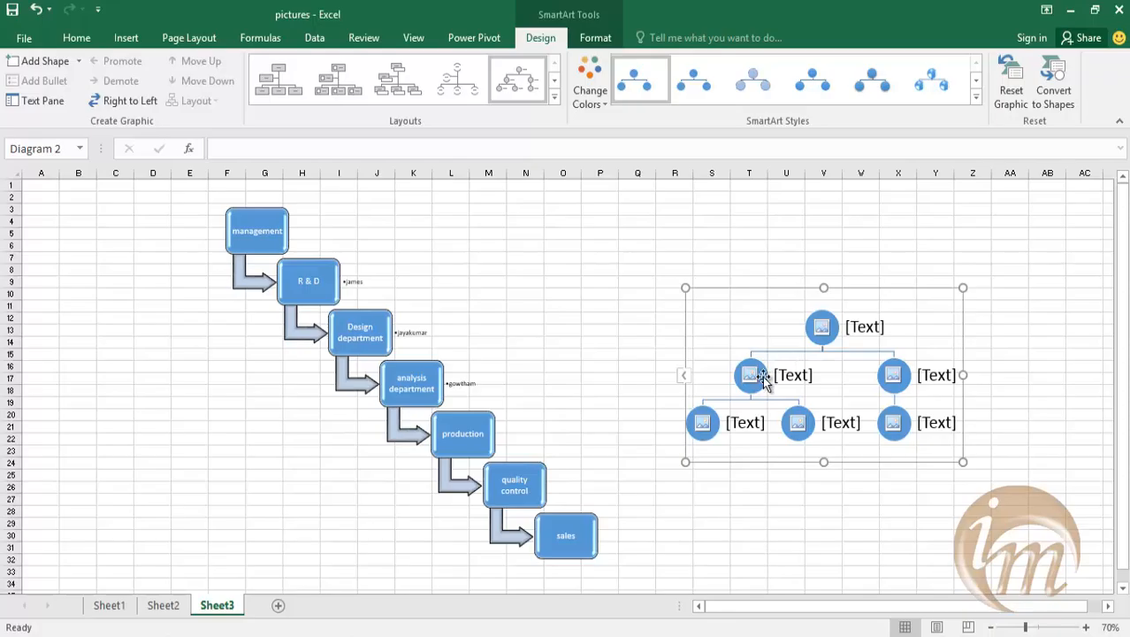
Fill the top circle of the hierarchy with the local picture Widescreeen 106 from the Cars@bikes folder.
click(822, 327)
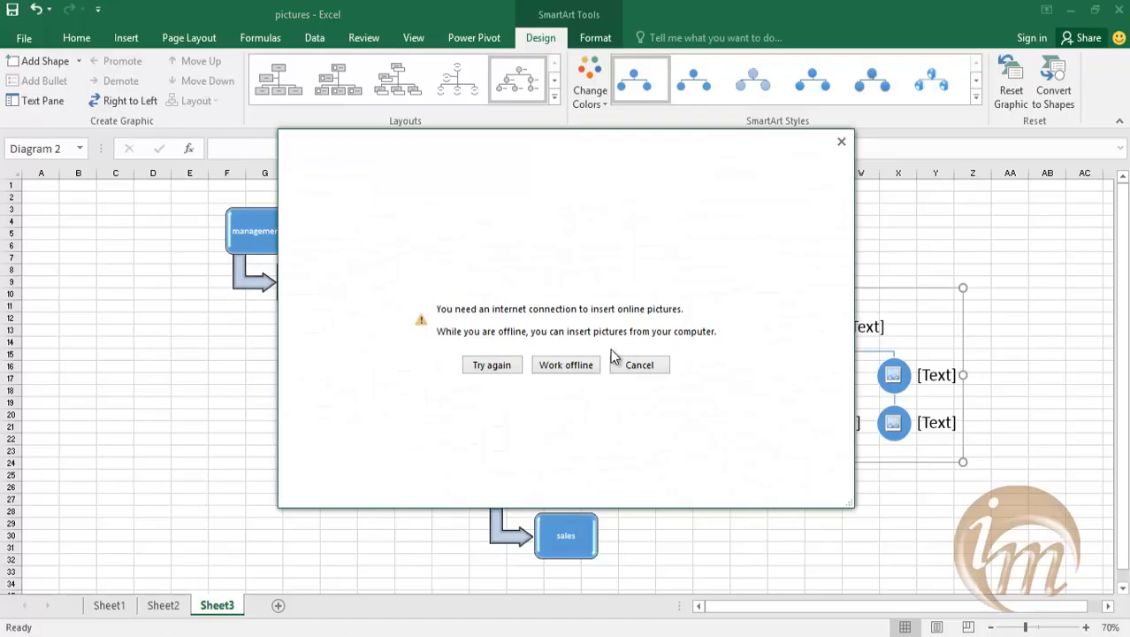
click(575, 365)
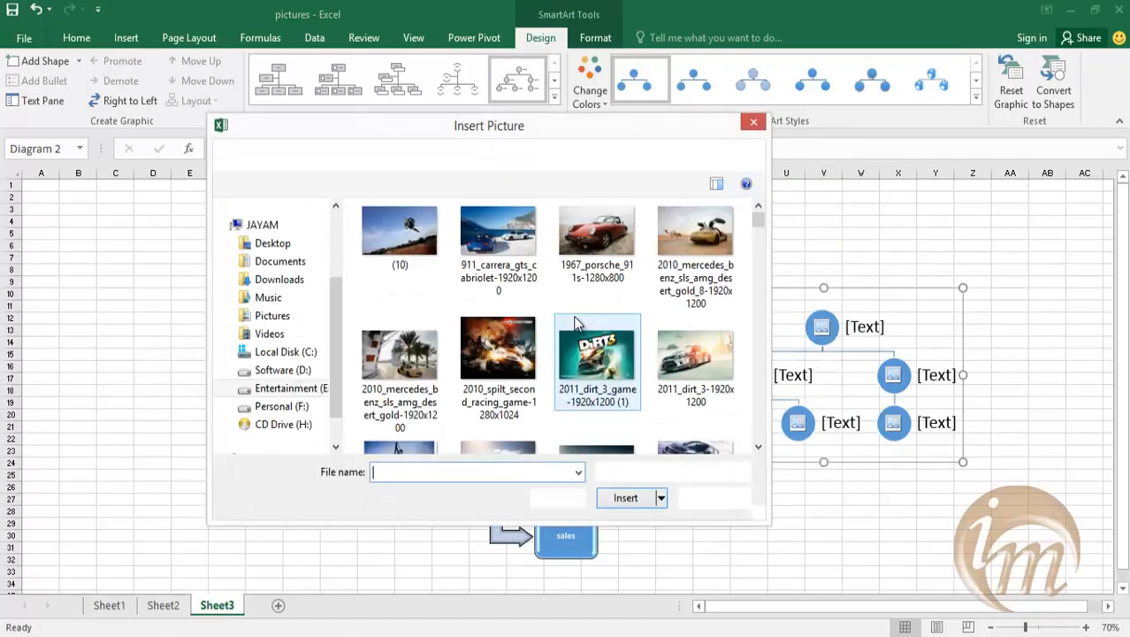
drag(758, 220, 779, 346)
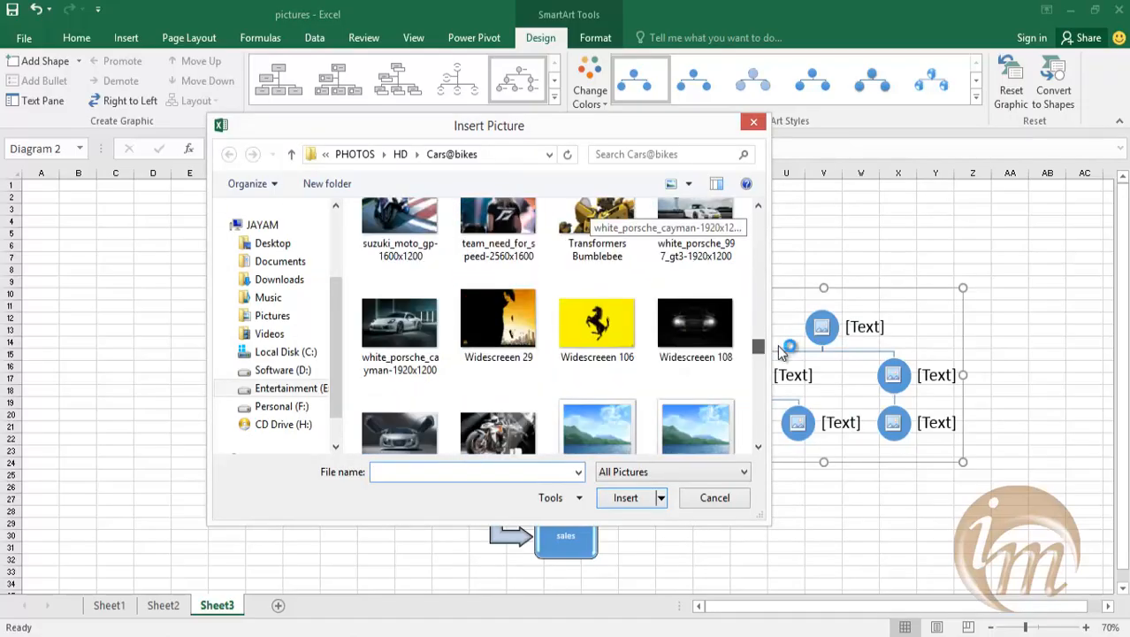
click(601, 326)
click(625, 497)
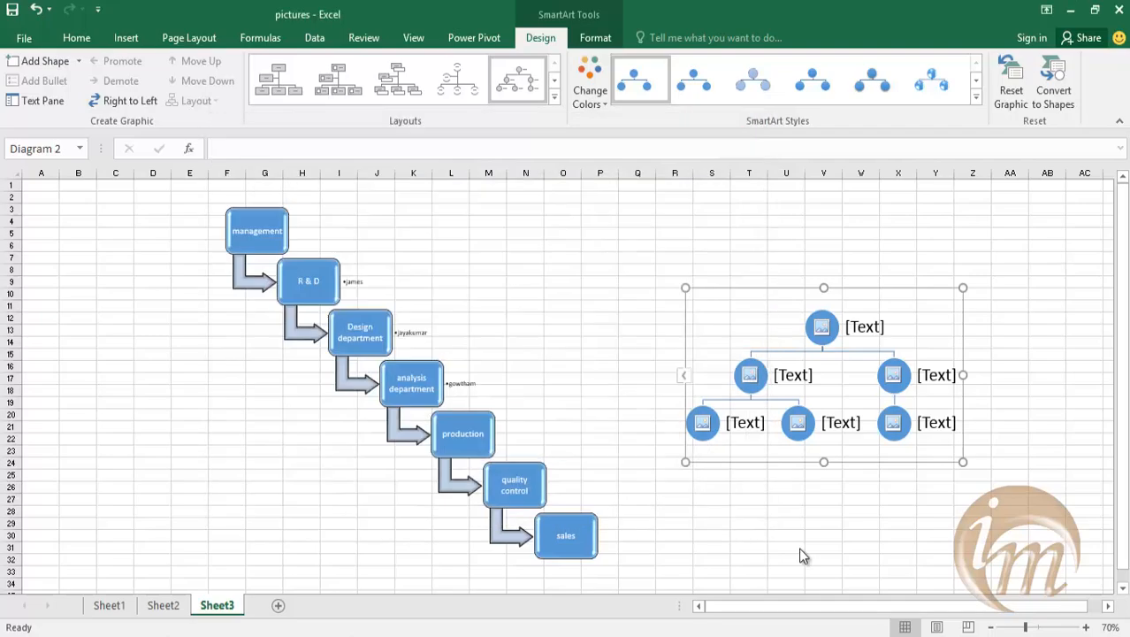
scroll(902, 332, down, 1)
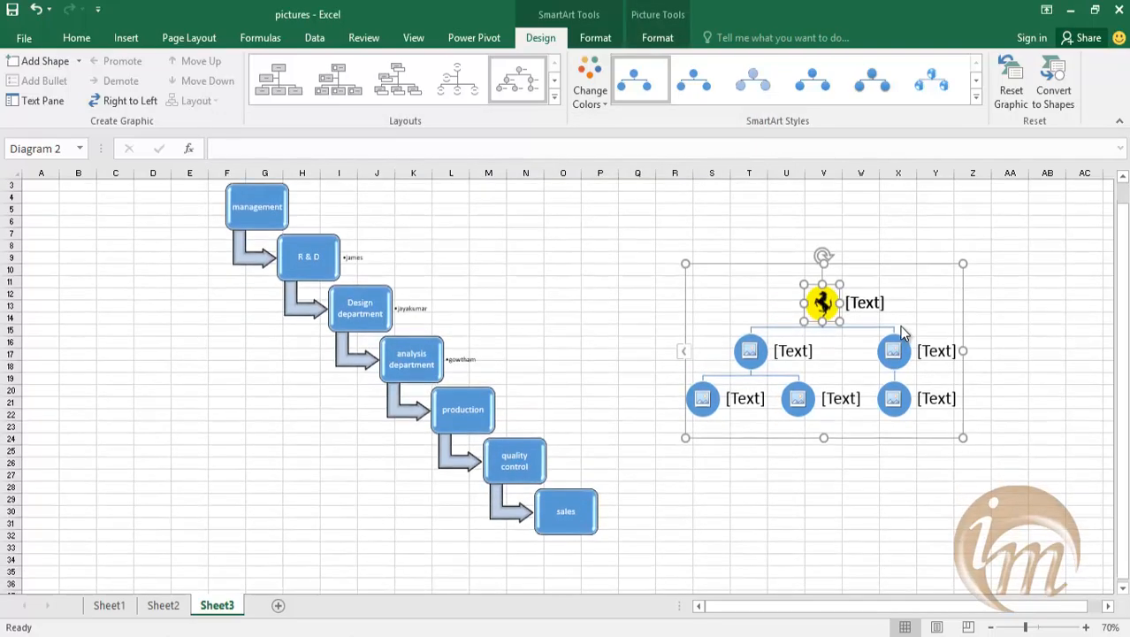
Fill the left second-level circle with the local picture 2010_mercedes_benz_sls_amg_desert_gold_8-1920x1200.
click(752, 352)
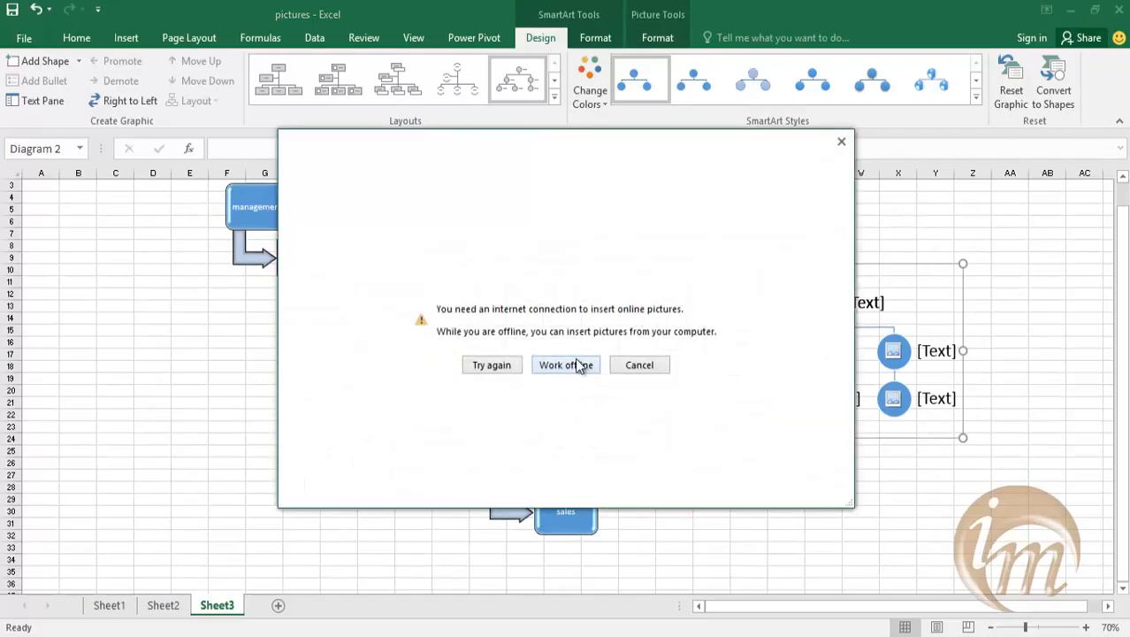
click(576, 363)
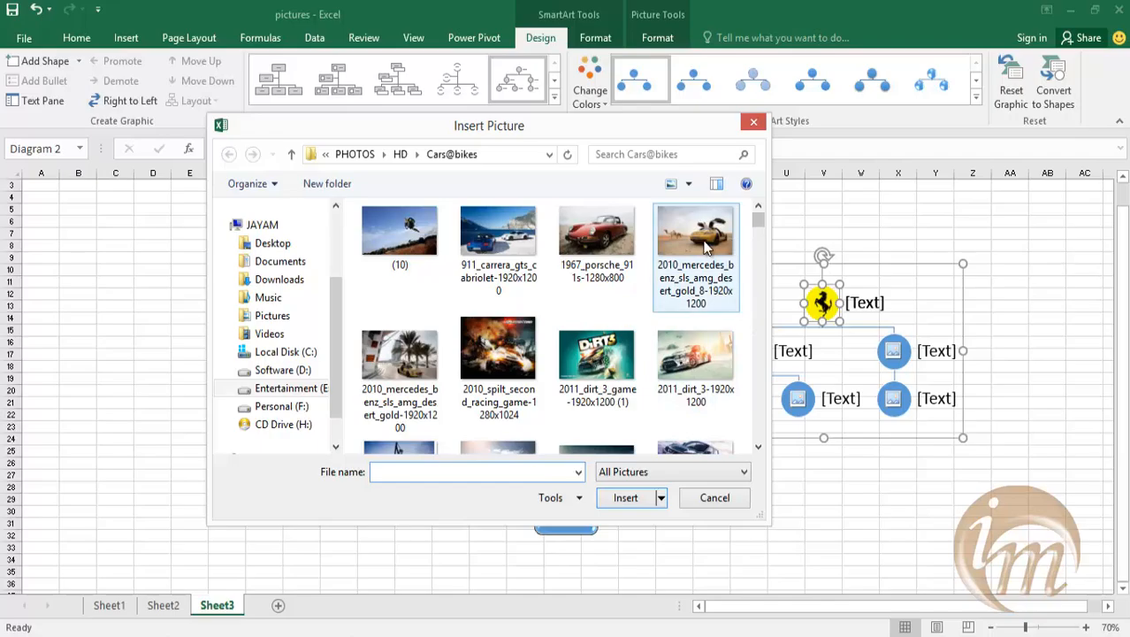
click(705, 248)
click(651, 497)
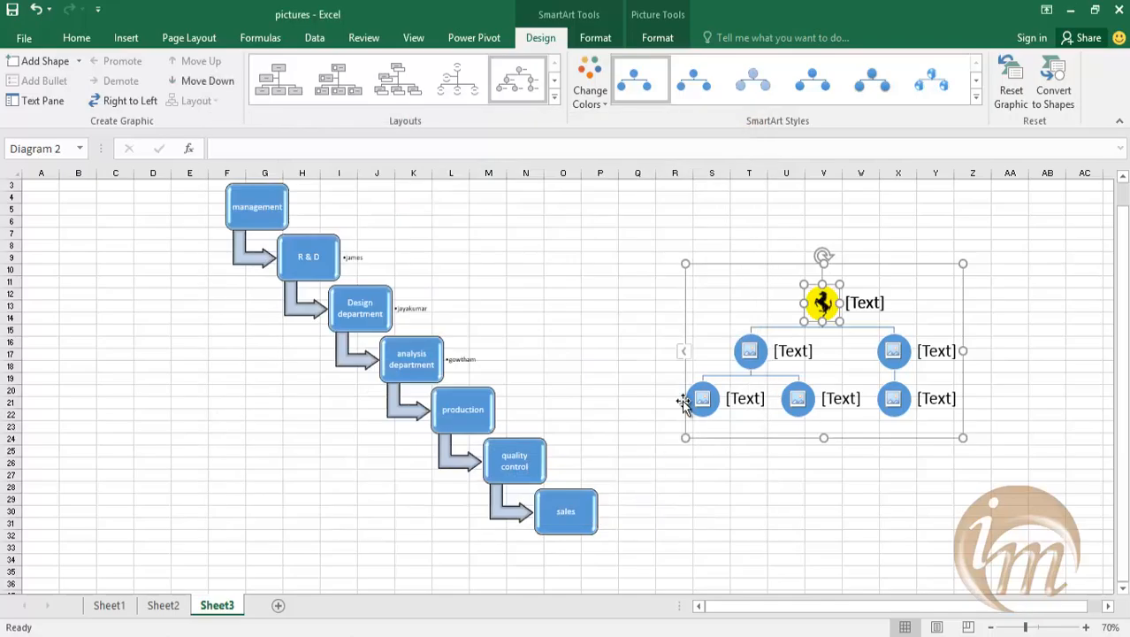
Fill the right second-level circle of the hierarchy with a picture from the local Cars@bikes folder.
click(893, 351)
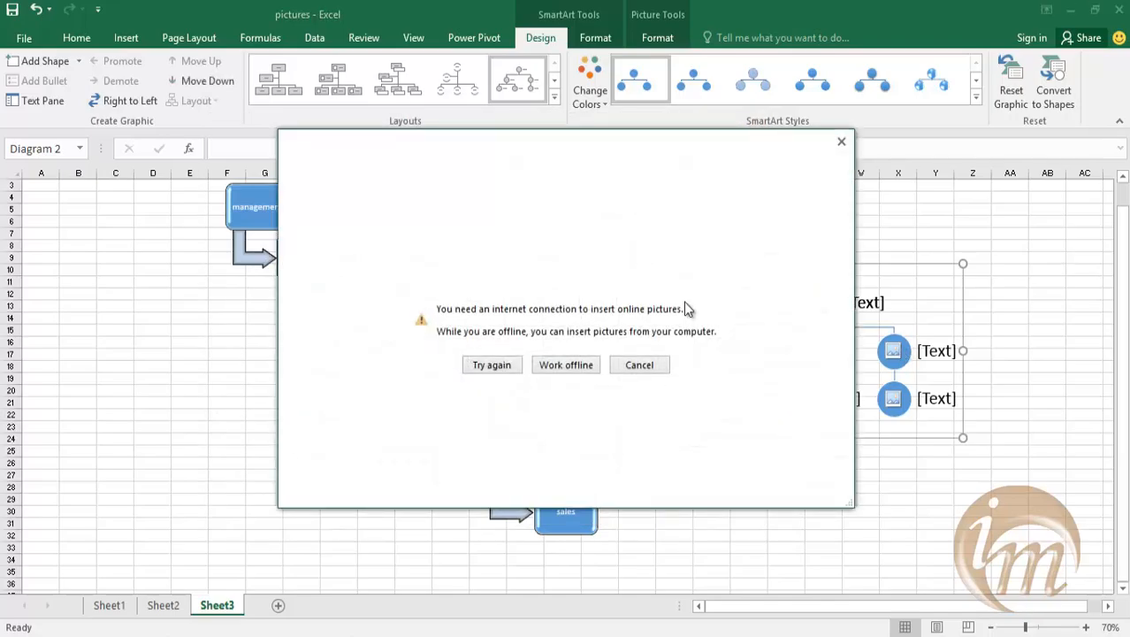
click(564, 368)
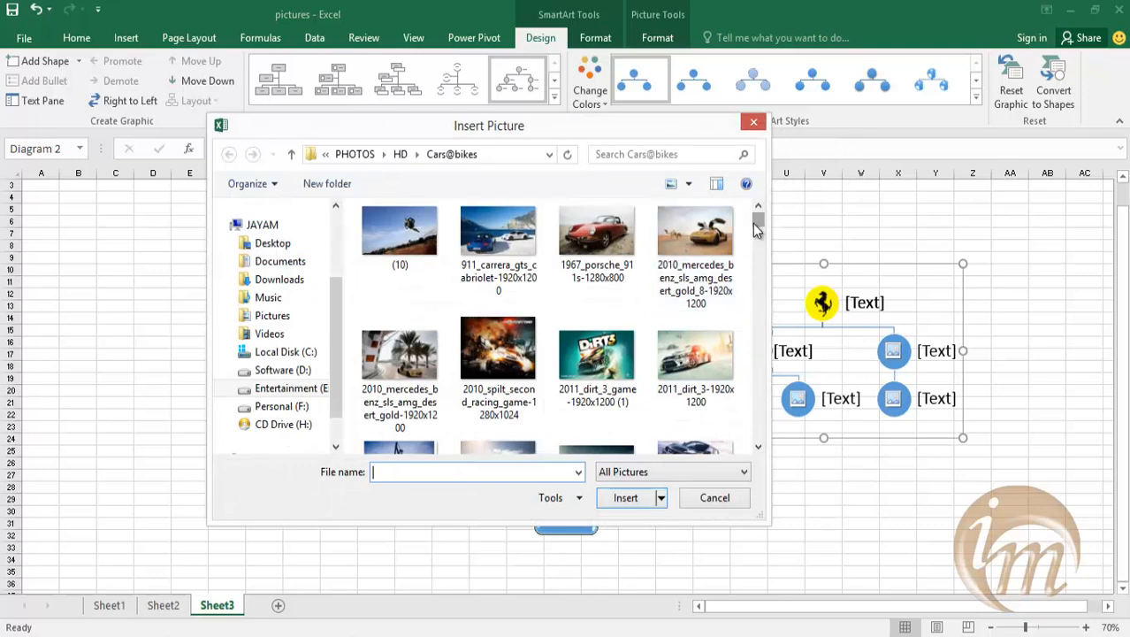
scroll(752, 252, down, 8)
drag(754, 260, 758, 313)
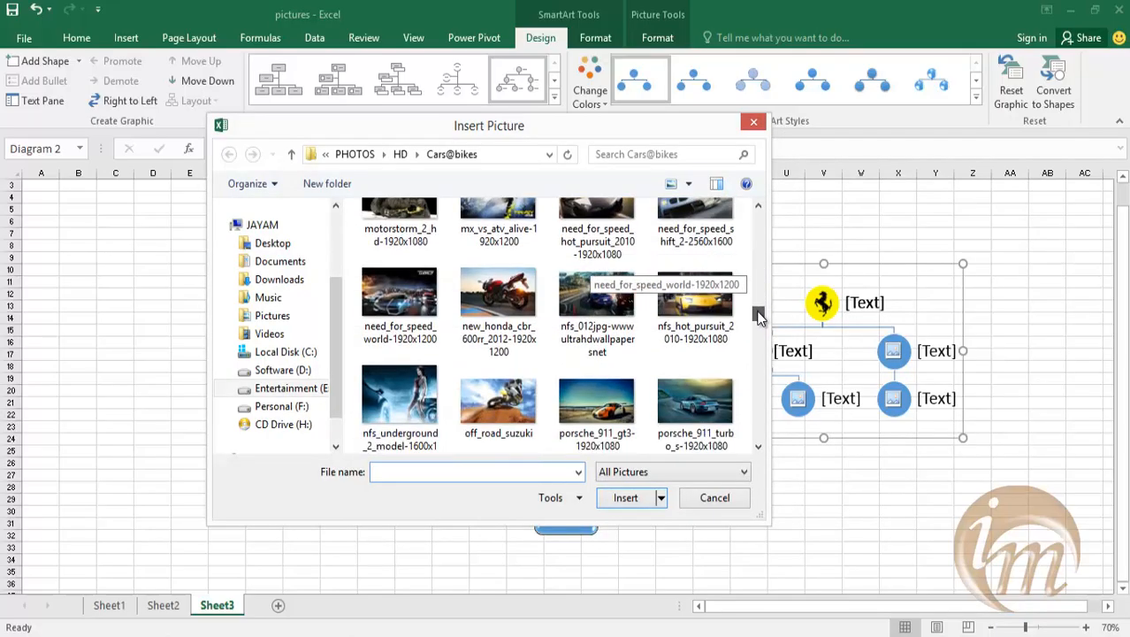
click(531, 318)
click(623, 497)
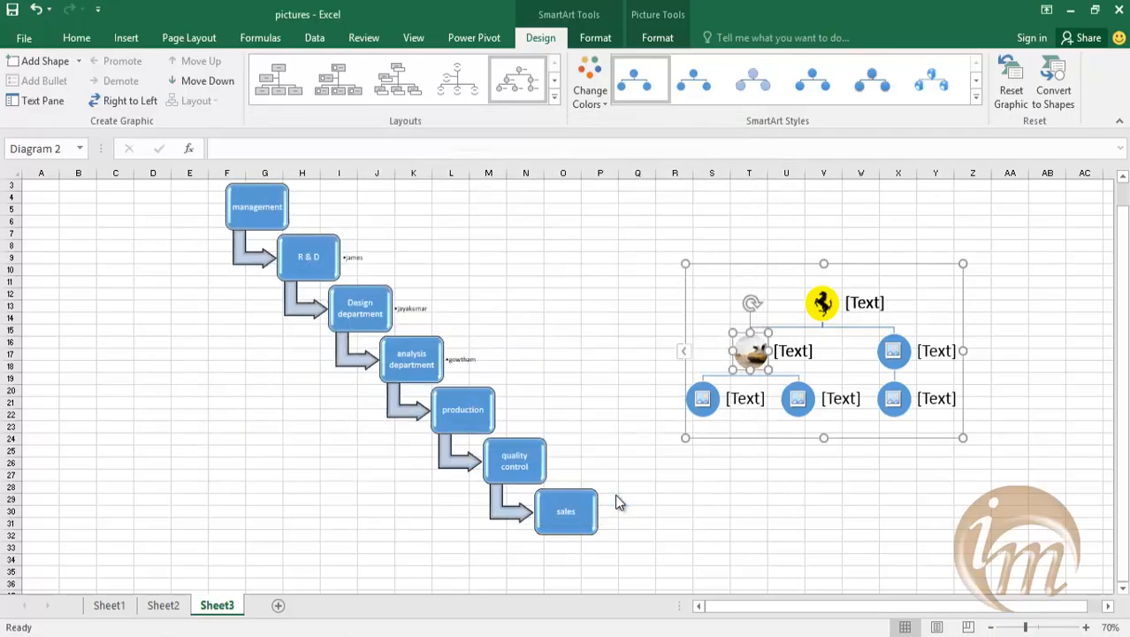
Fill the left third-level circle of the hierarchy with the local picture 2013_mclaren_p1-1600x900.
click(703, 407)
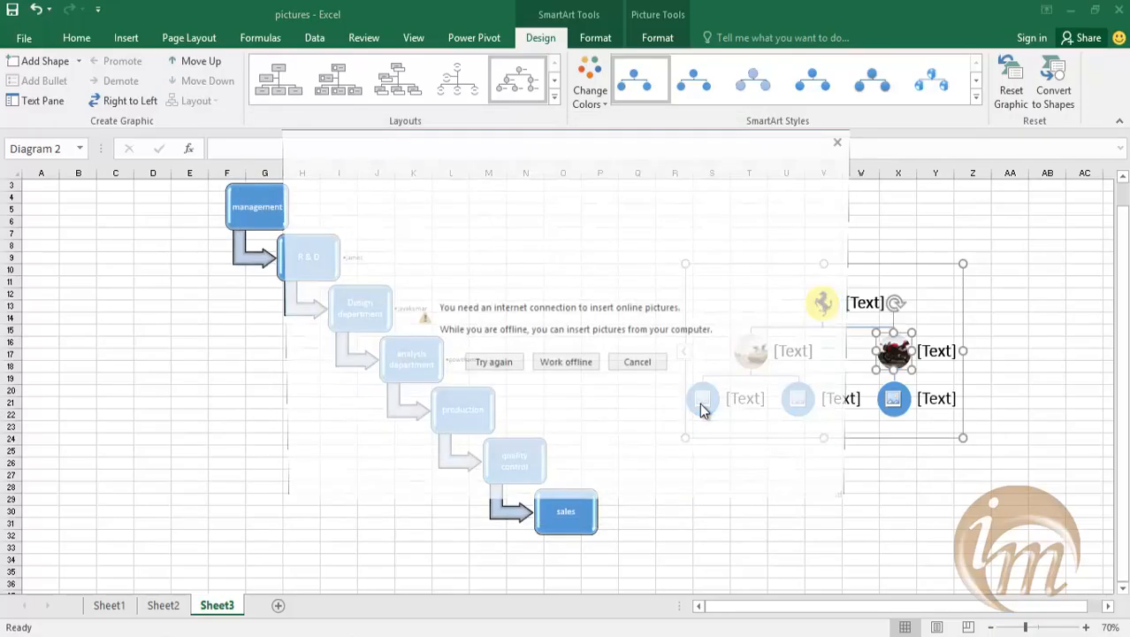
click(554, 361)
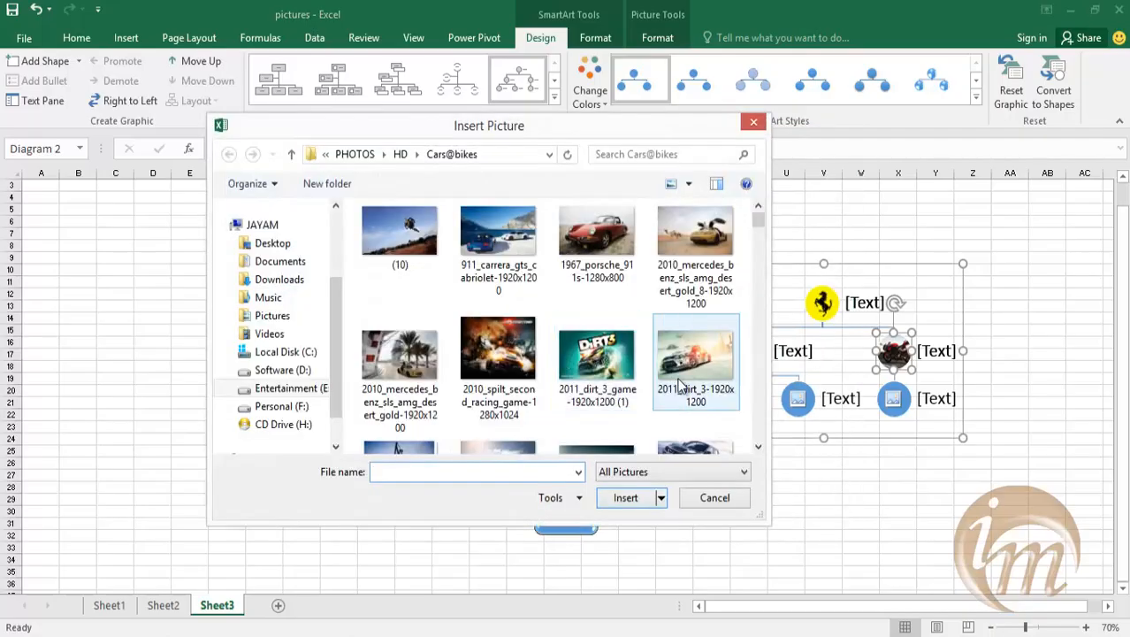
scroll(756, 232, down, 5)
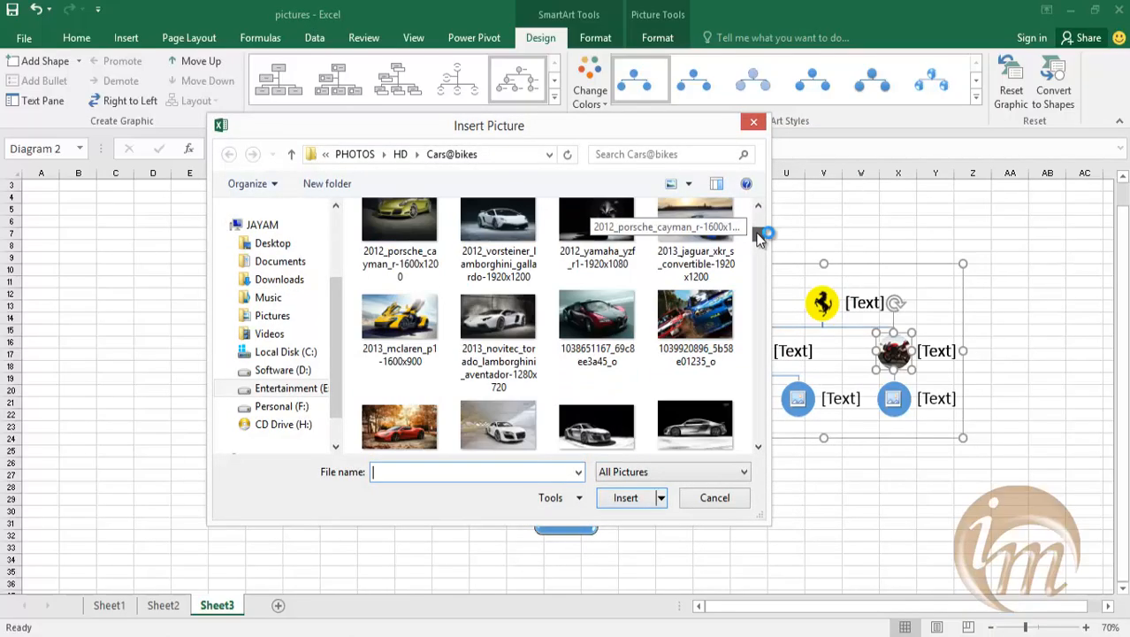
click(402, 326)
click(625, 497)
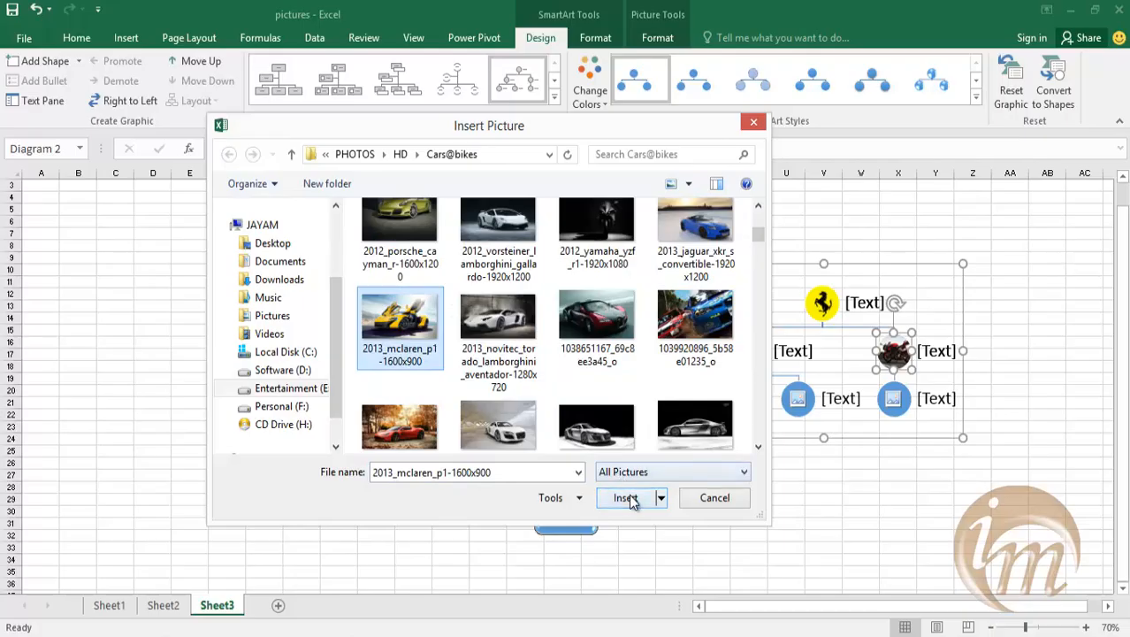
Fill the middle third-level circle with the local picture 2010_mercedes_benz_sls_amg_desert_gold-1920x1200.
click(796, 398)
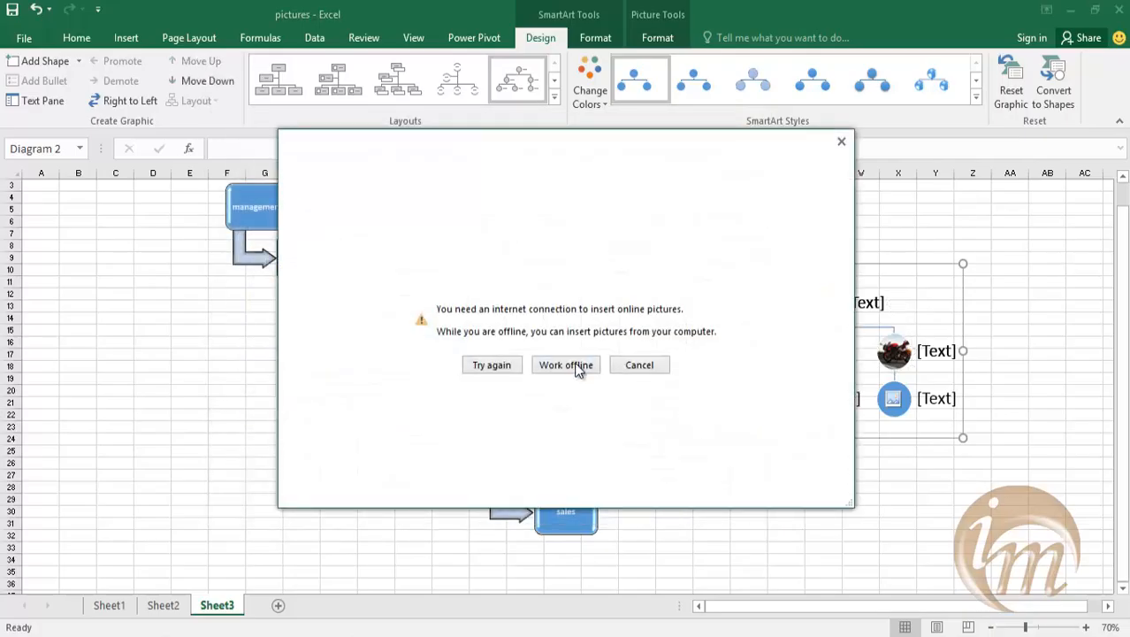
click(575, 366)
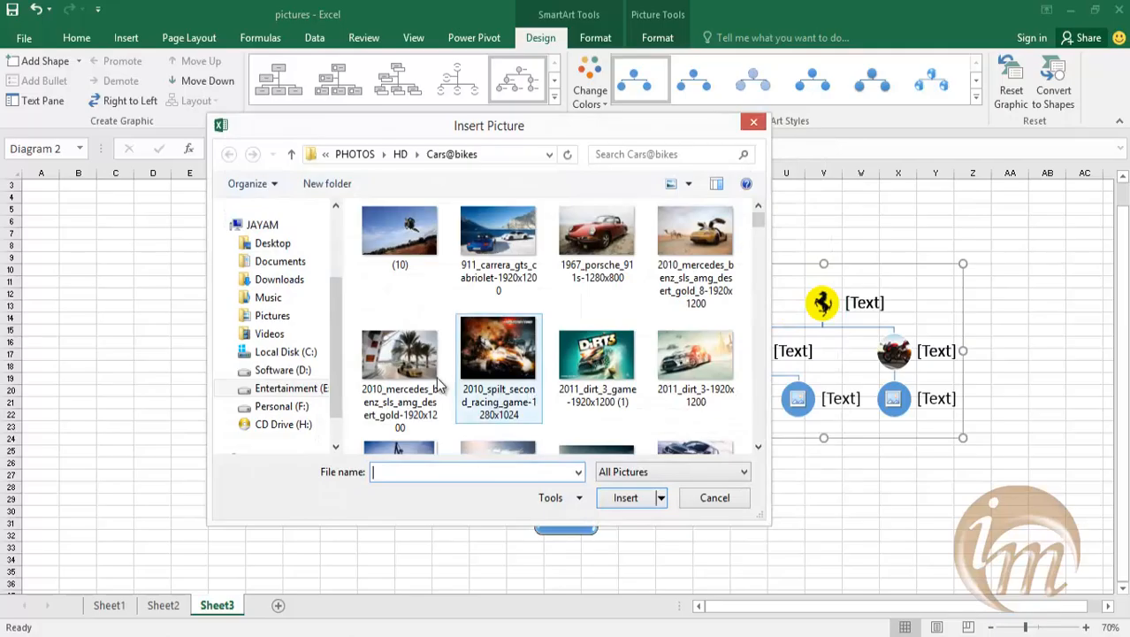
click(403, 371)
click(650, 500)
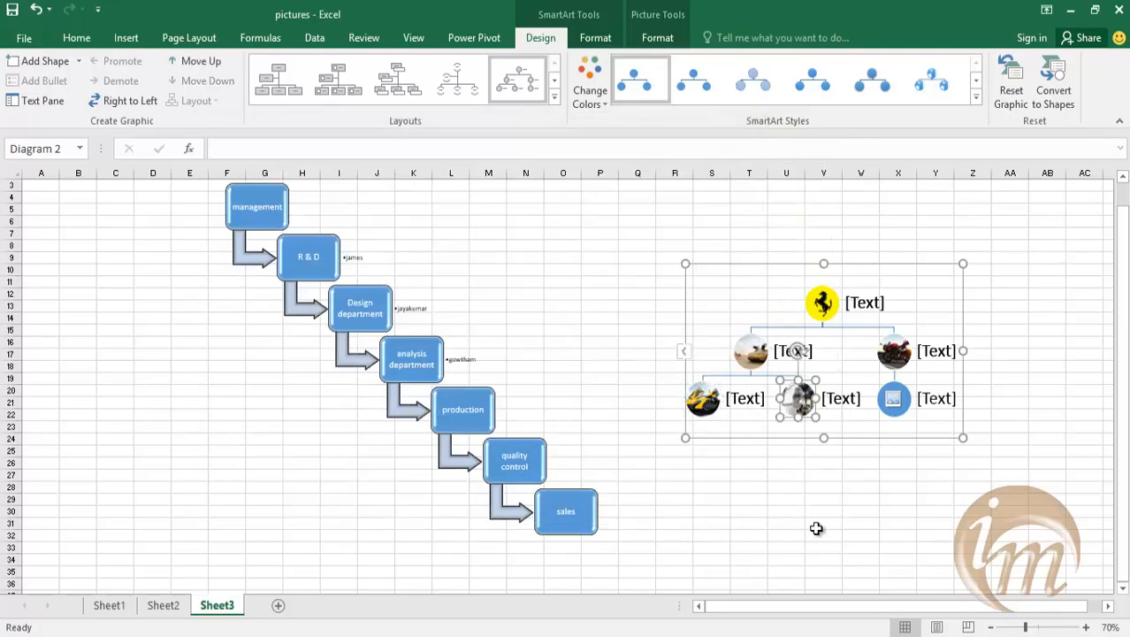
Fill the right third-level circle with the local picture suzuki_biker-1920x1200 from the Cars@bikes folder.
click(893, 400)
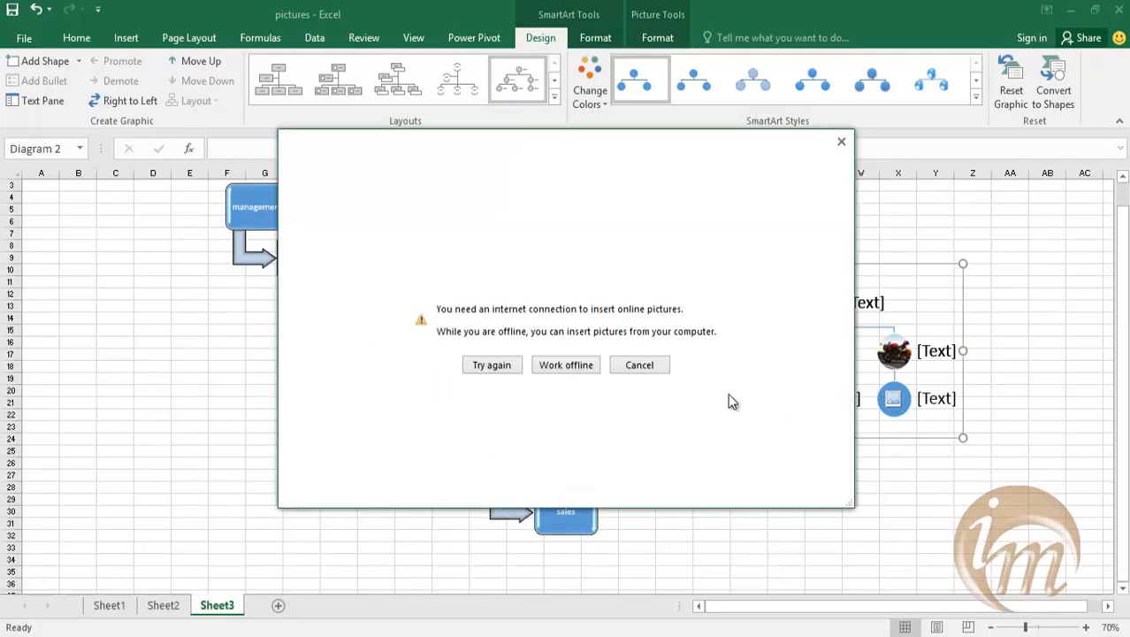
click(581, 368)
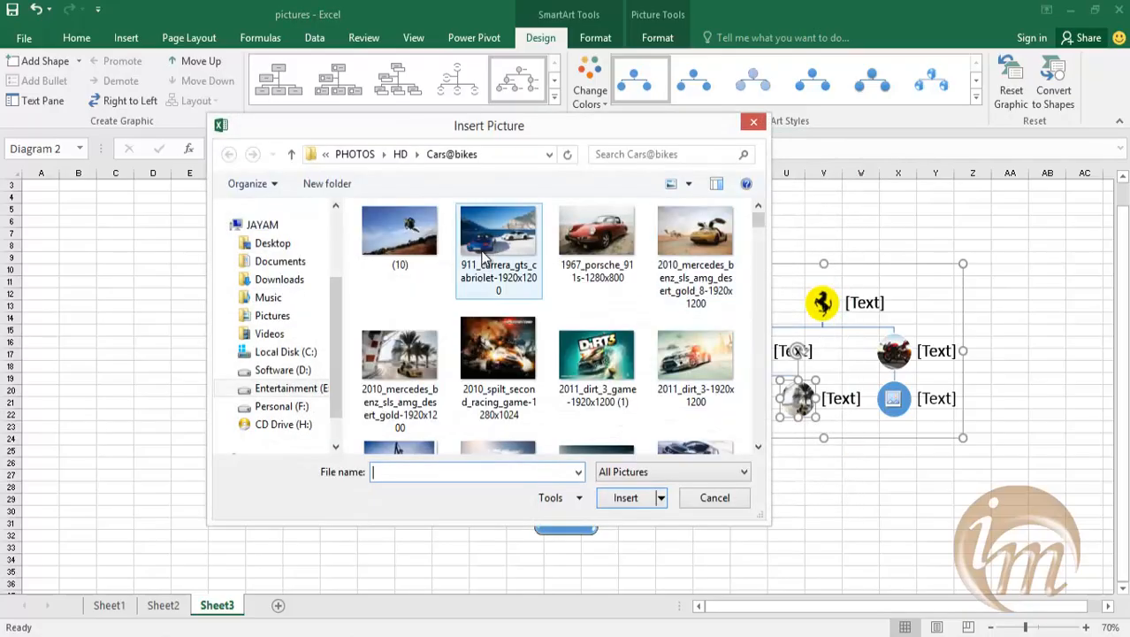
click(399, 231)
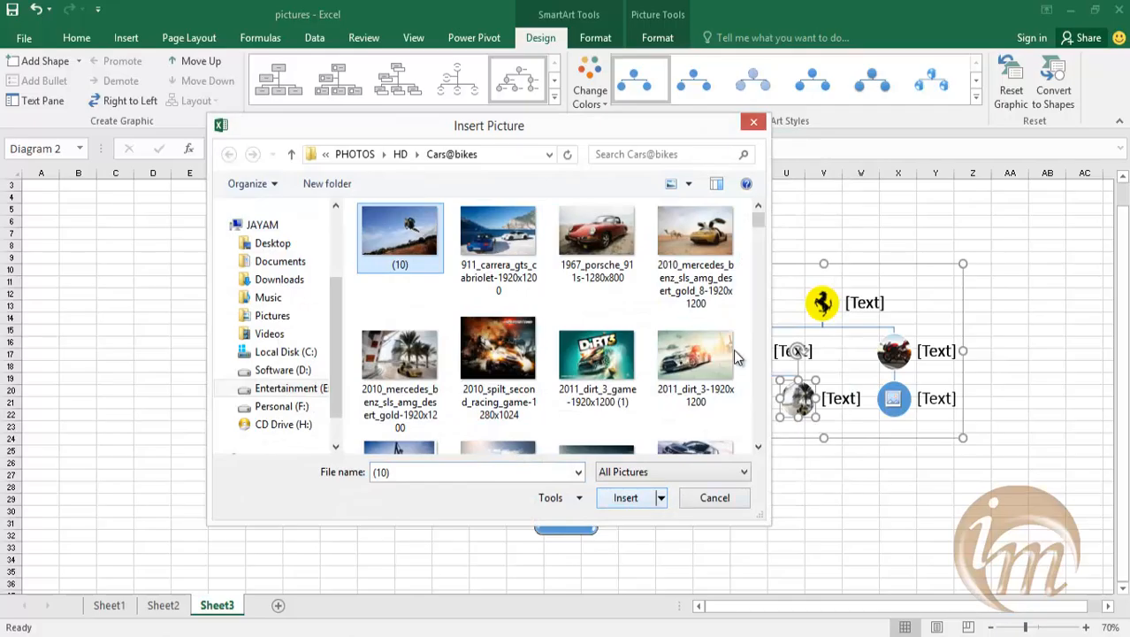
drag(756, 221, 763, 345)
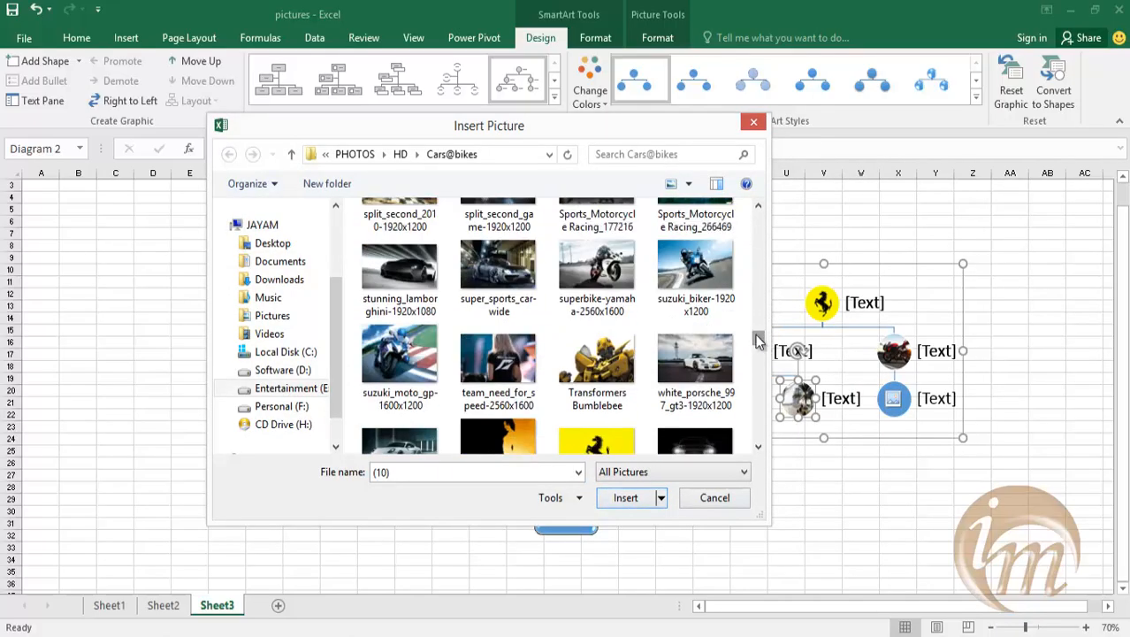
click(698, 280)
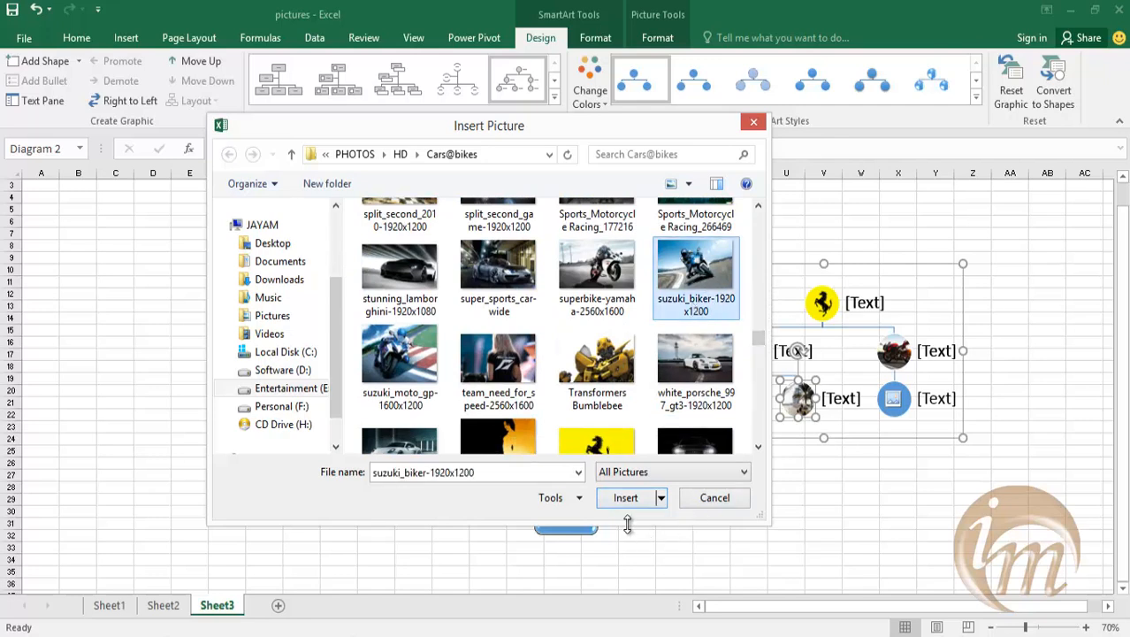
click(625, 498)
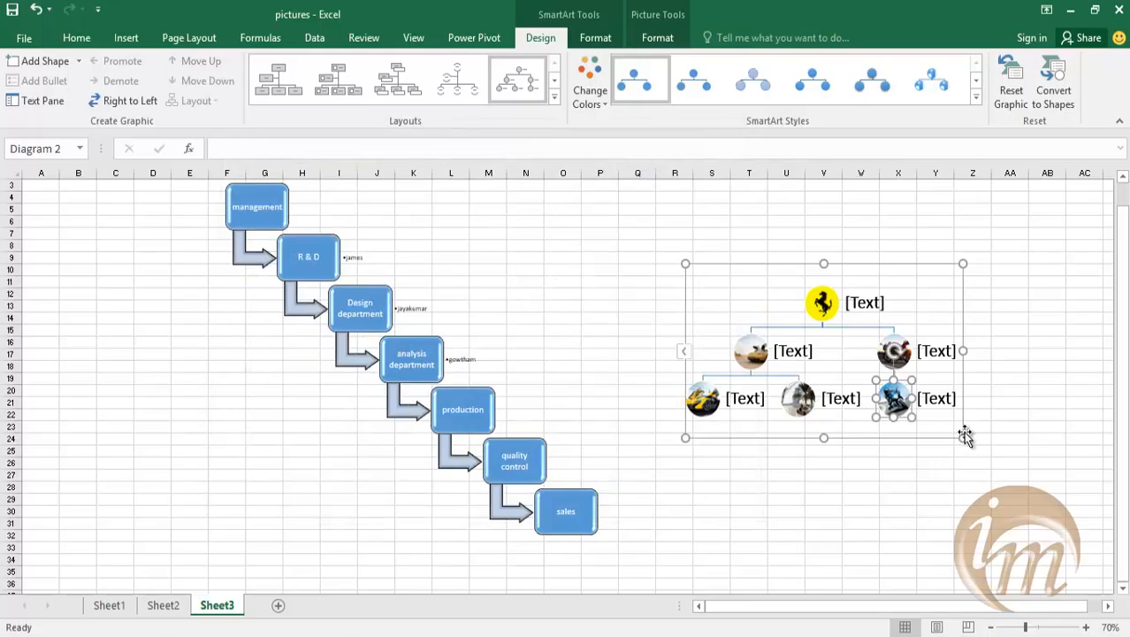
Enlarge the picture hierarchy graphic from its lower-right corner to about column AF and row 36.
drag(960, 433, 1107, 566)
scroll(698, 398, up, 1)
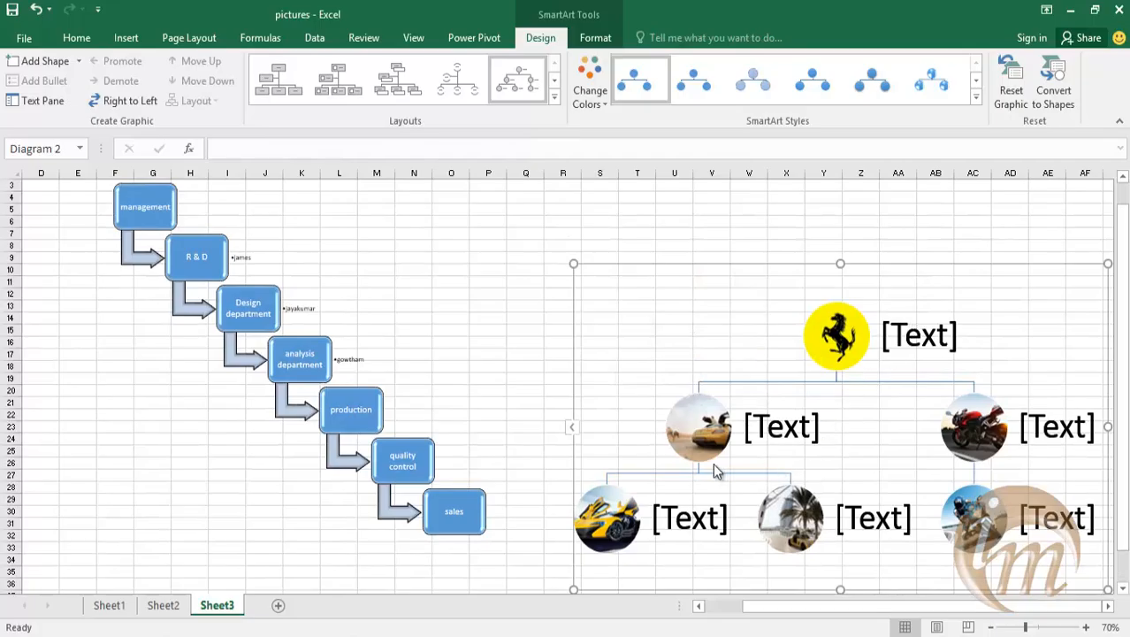
scroll(720, 438, down, 2)
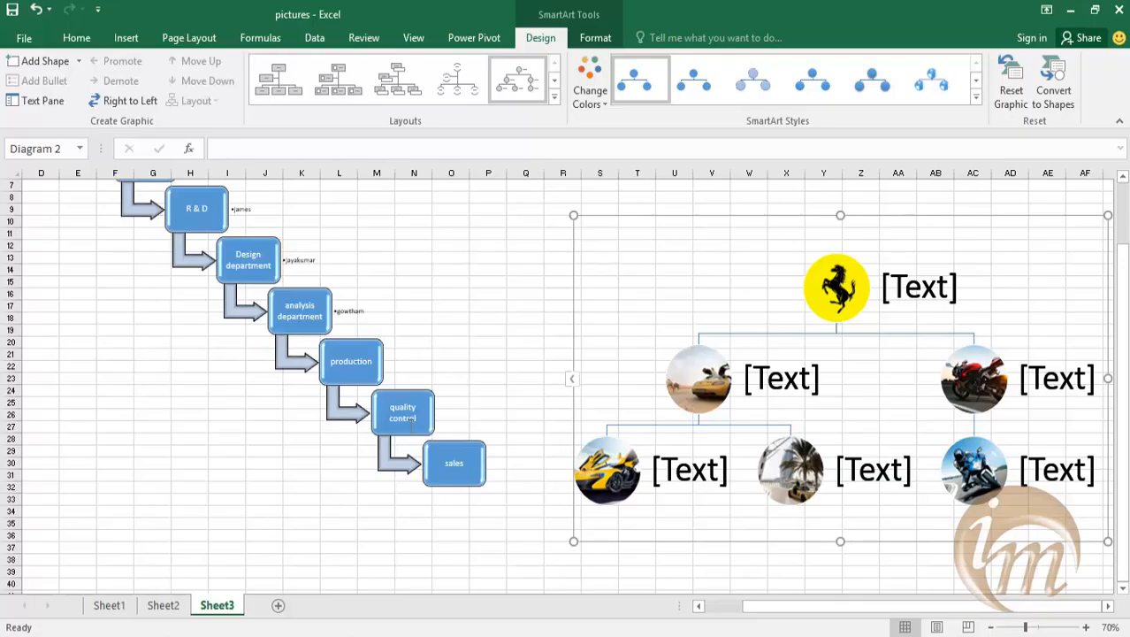
Add a new worksheet and insert an Organization Chart SmartArt graphic from the Hierarchy category.
click(278, 605)
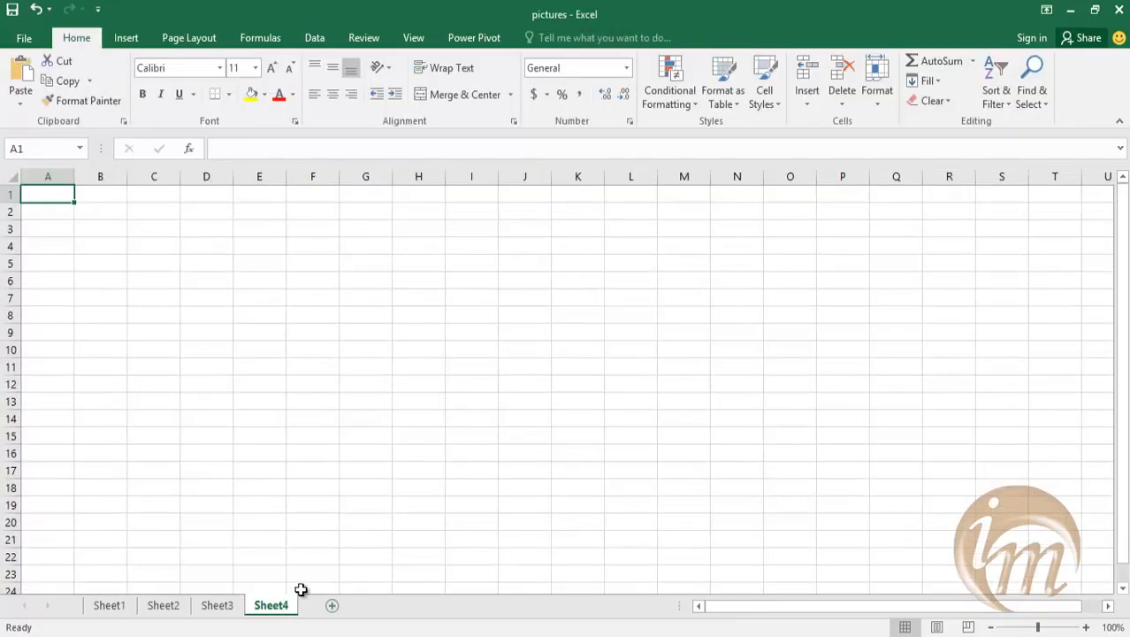
click(124, 38)
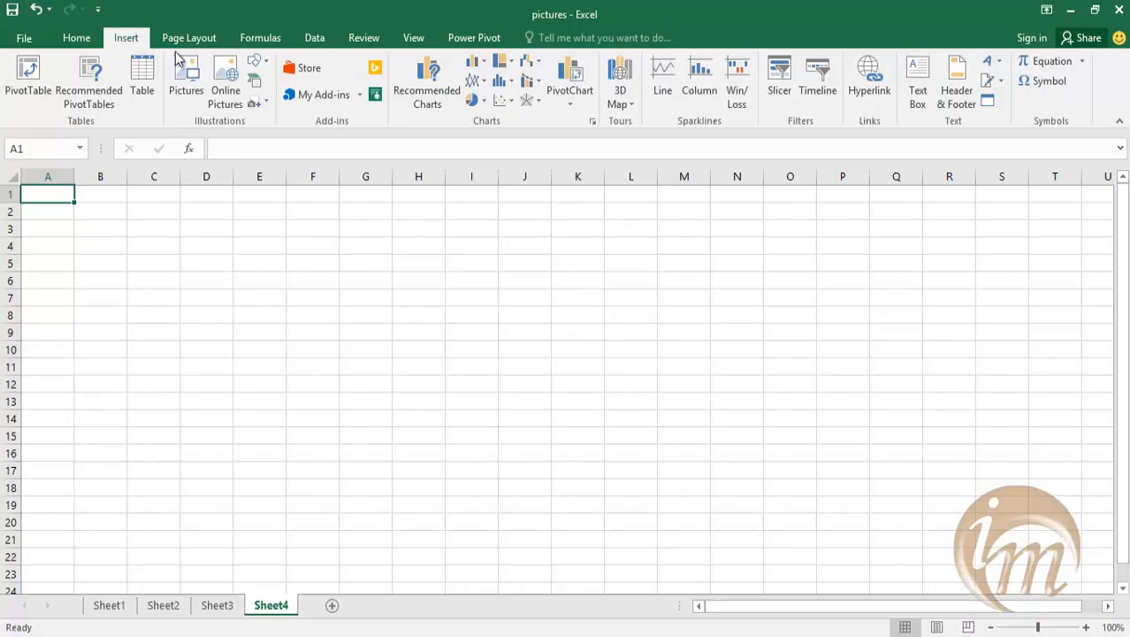
click(256, 80)
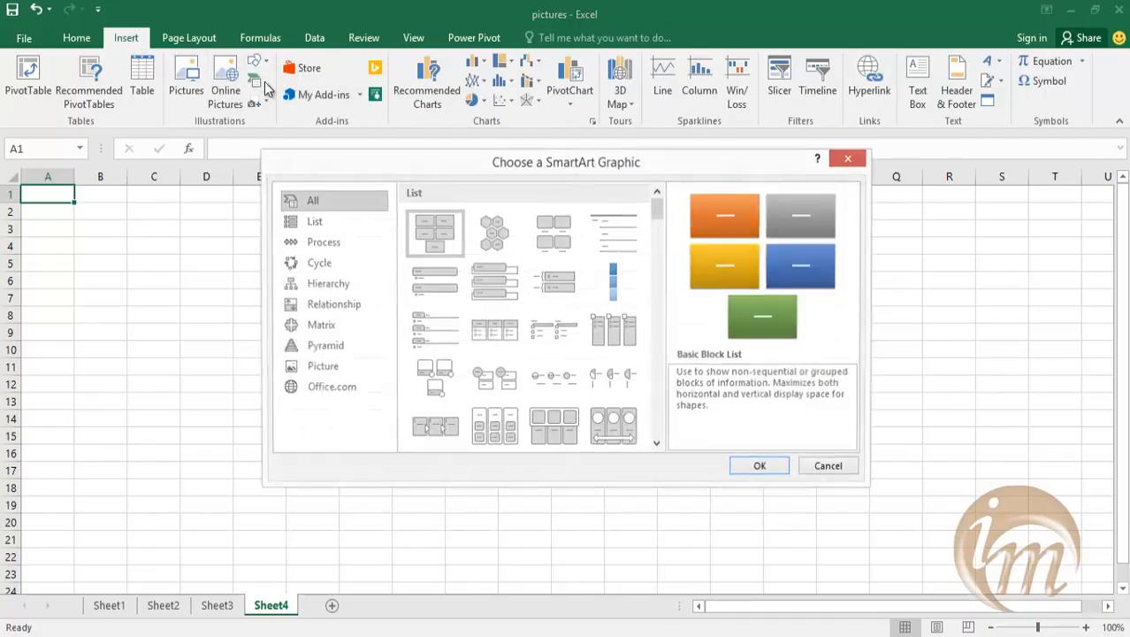
click(320, 285)
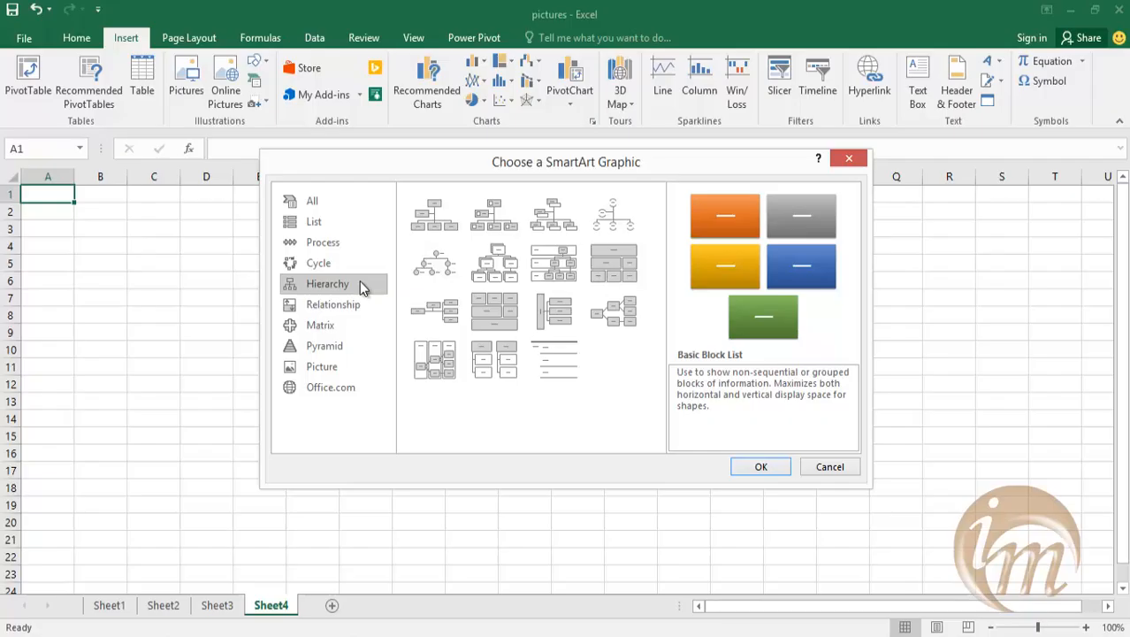
click(458, 233)
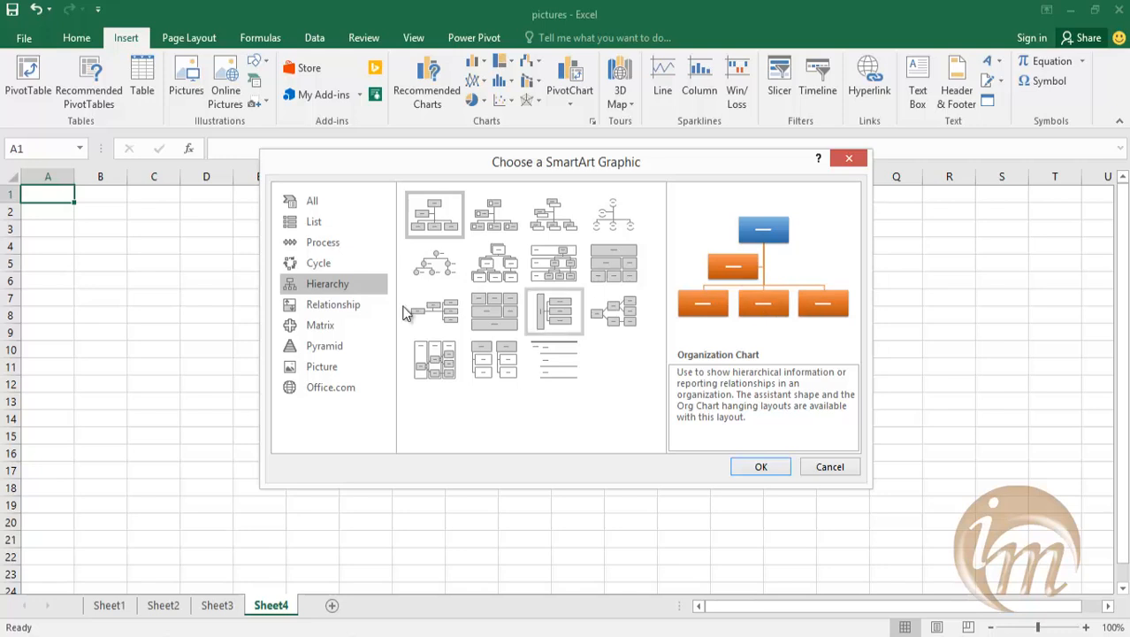
click(771, 473)
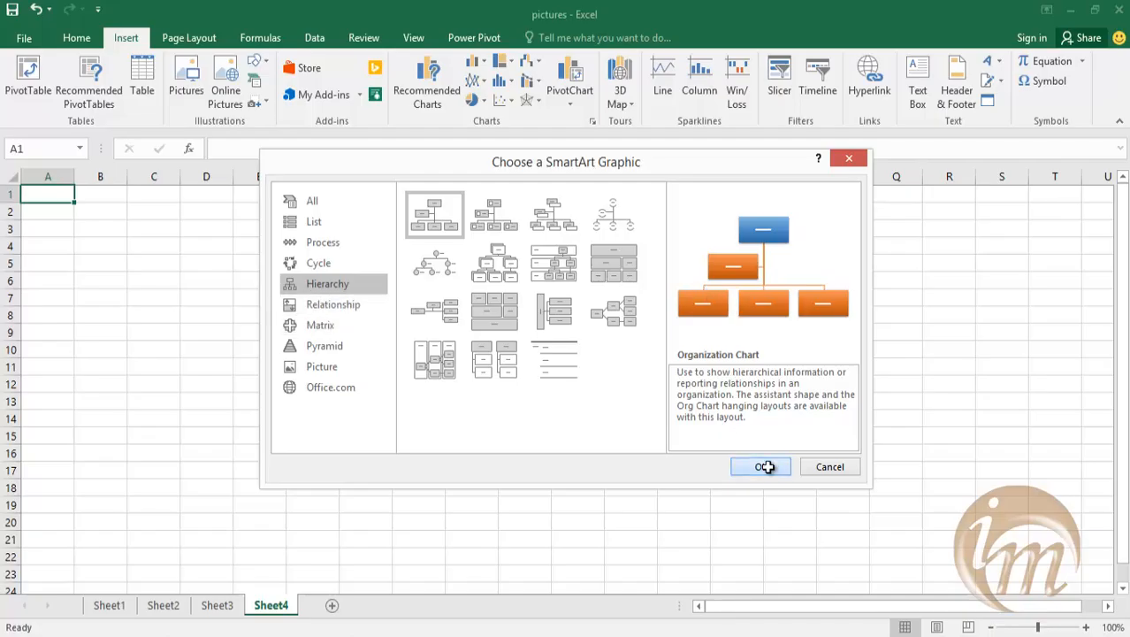
Label the top box of the organization chart "Manager" and the assistant box "assistant Manager".
click(575, 318)
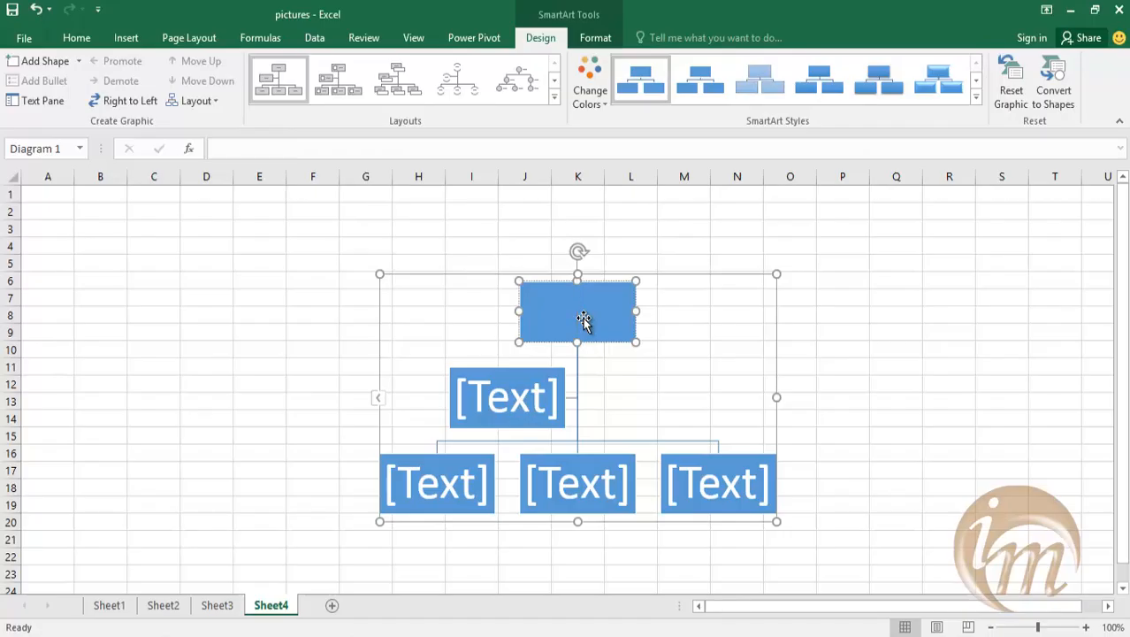
text(Manager)
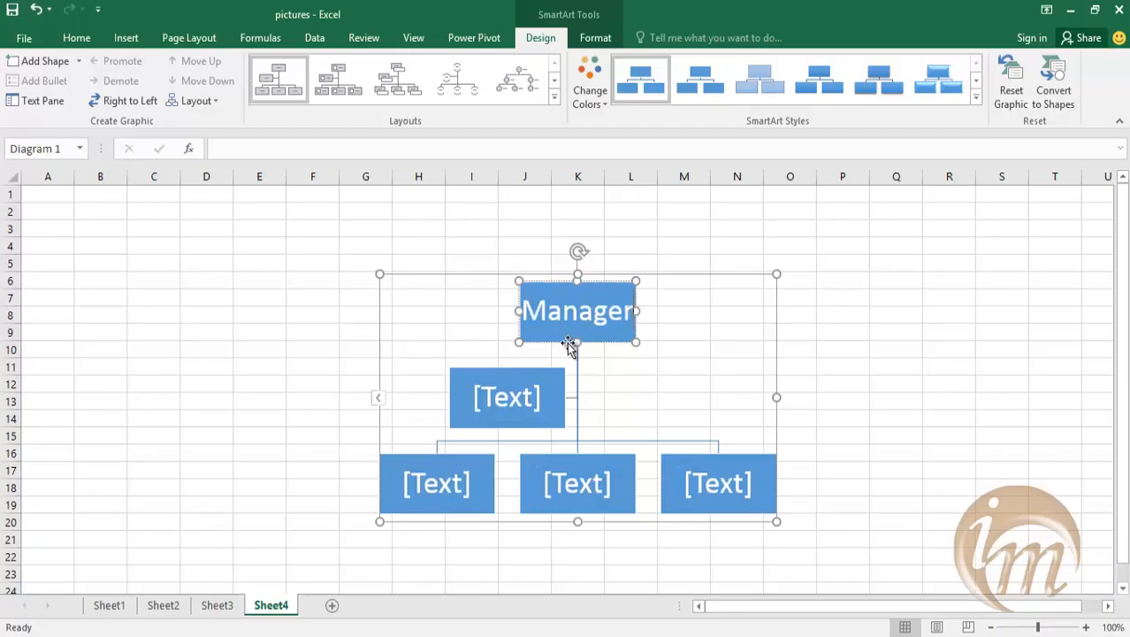
click(554, 409)
click(524, 403)
text(si)
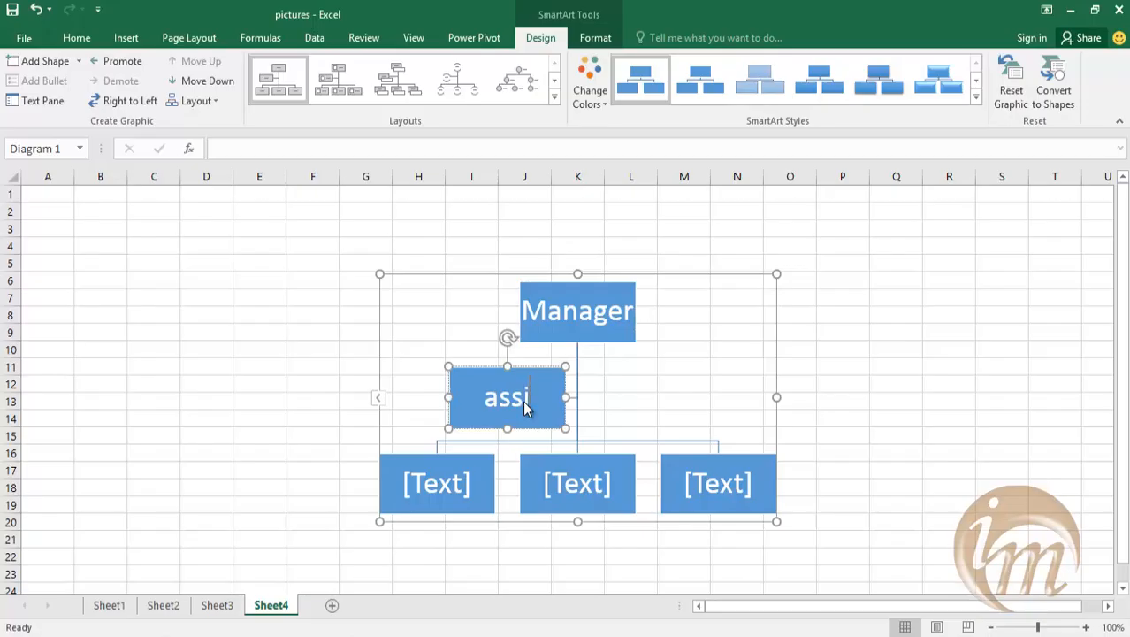
text(stant)
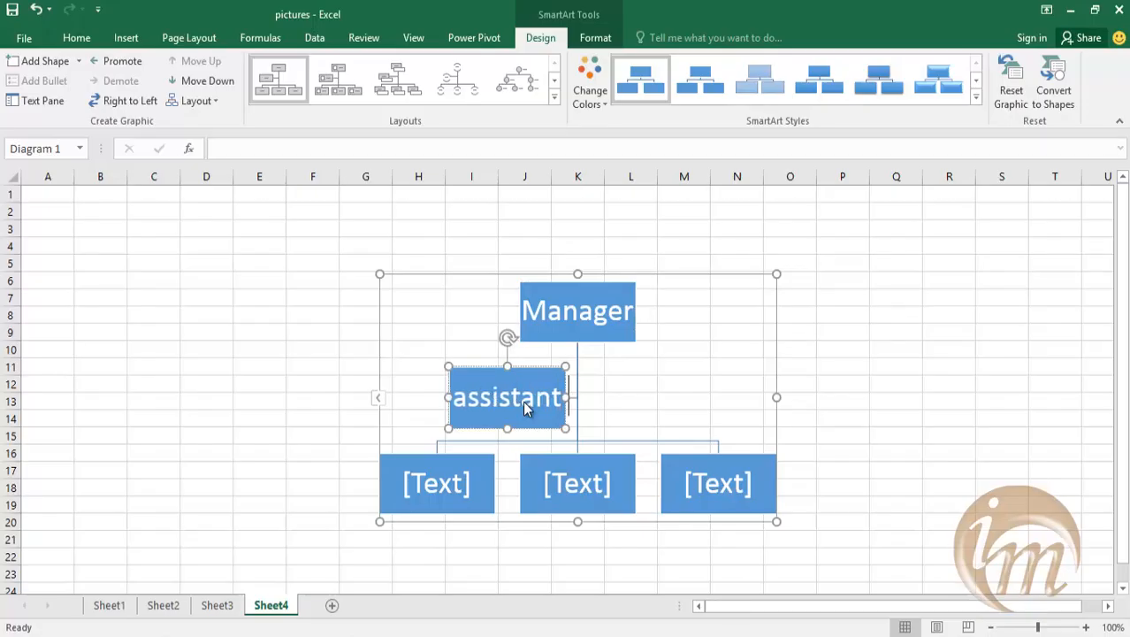
text( Manager)
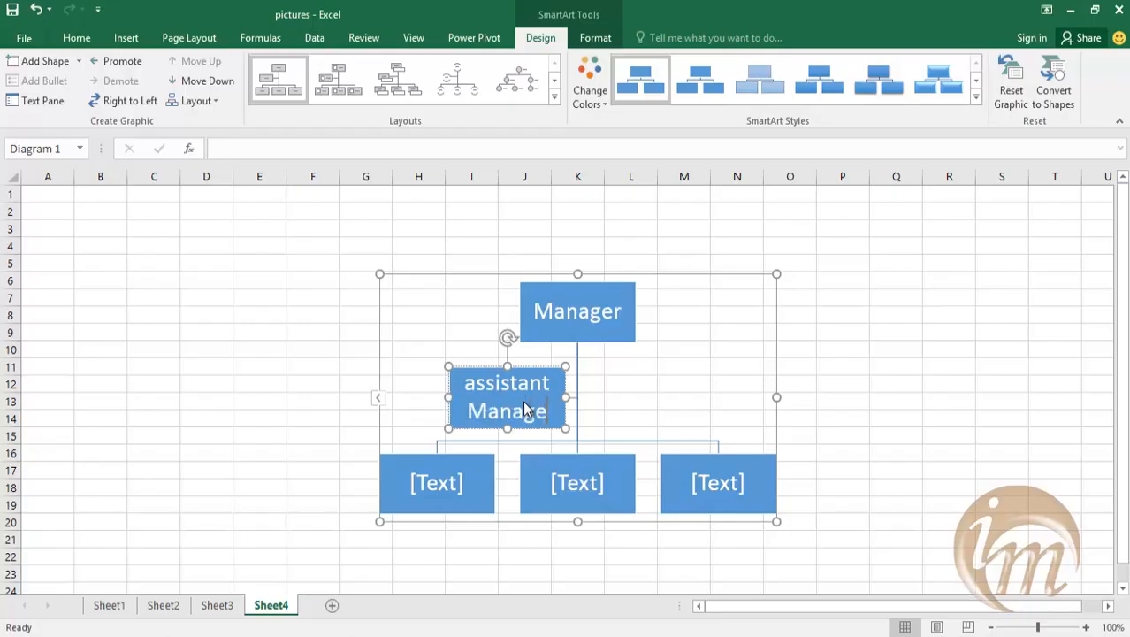
Label the left bottom-level box of the organization chart "Engineer 1".
click(427, 473)
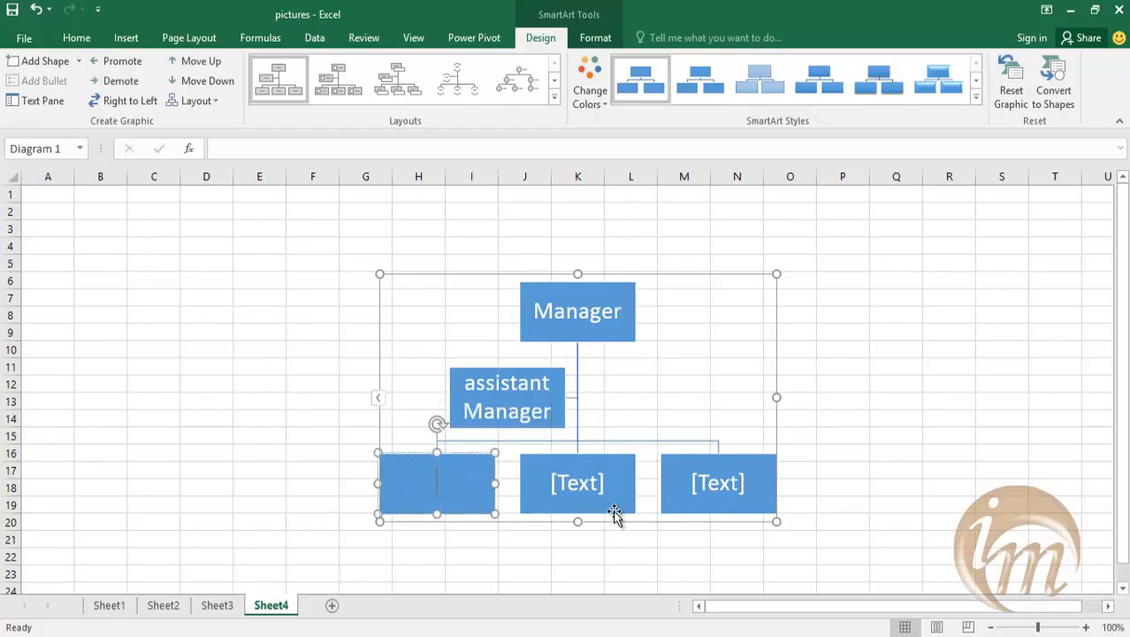
text(E)
key(BackSpace)
text(Engineer)
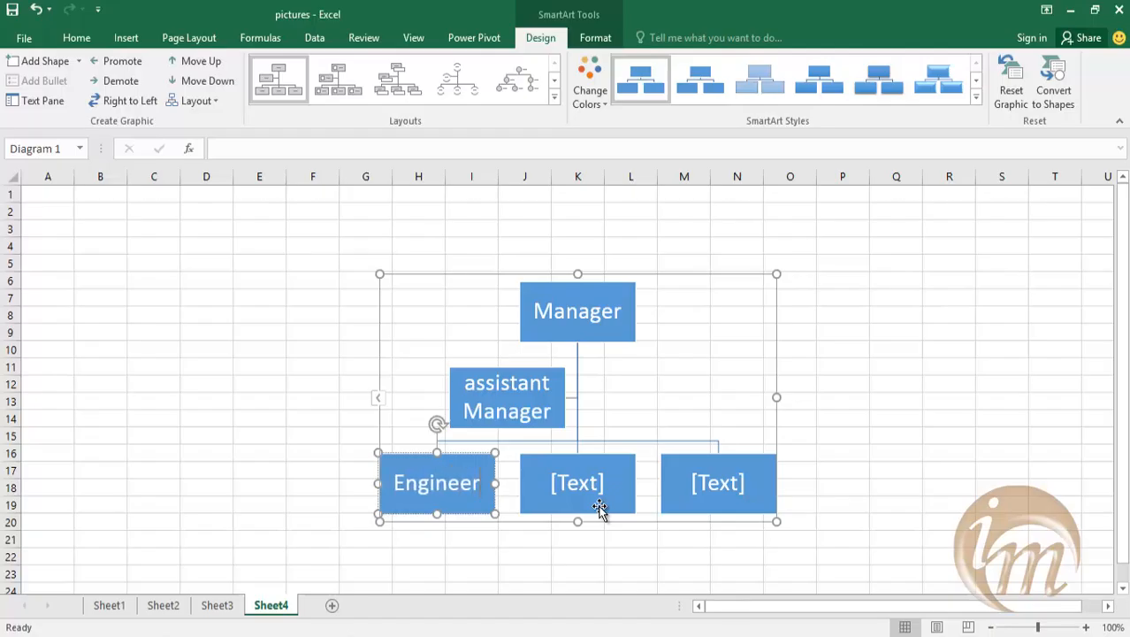
text( 1)
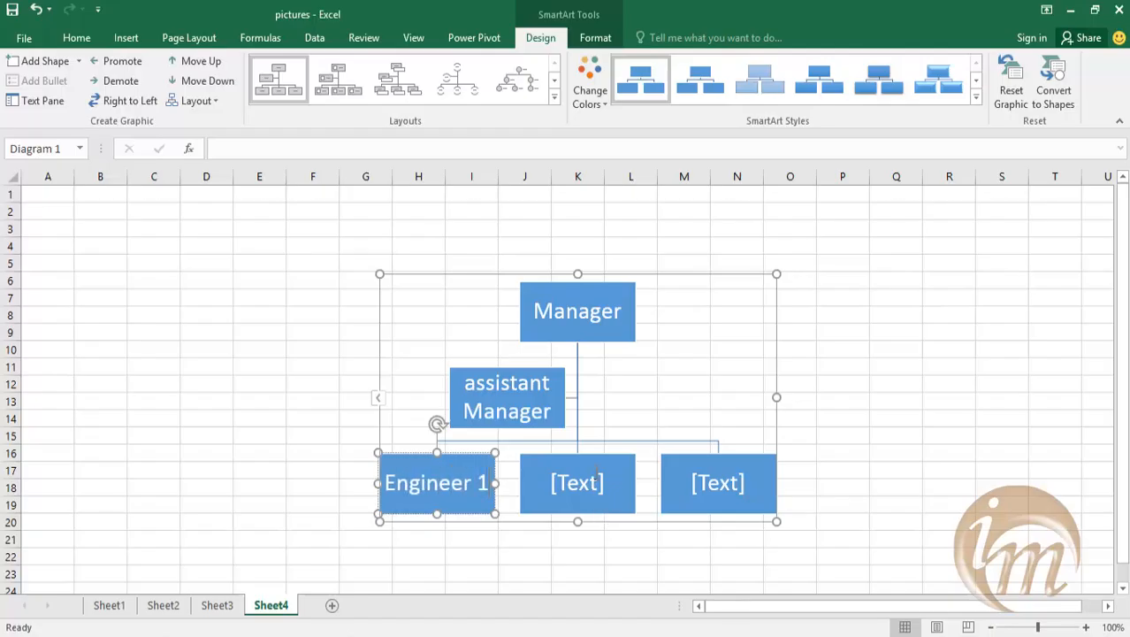
Label the middle bottom-level box "Engineer 2" and the right one "Engineer 3", and leave the graphic.
click(588, 485)
text(Engineer 2)
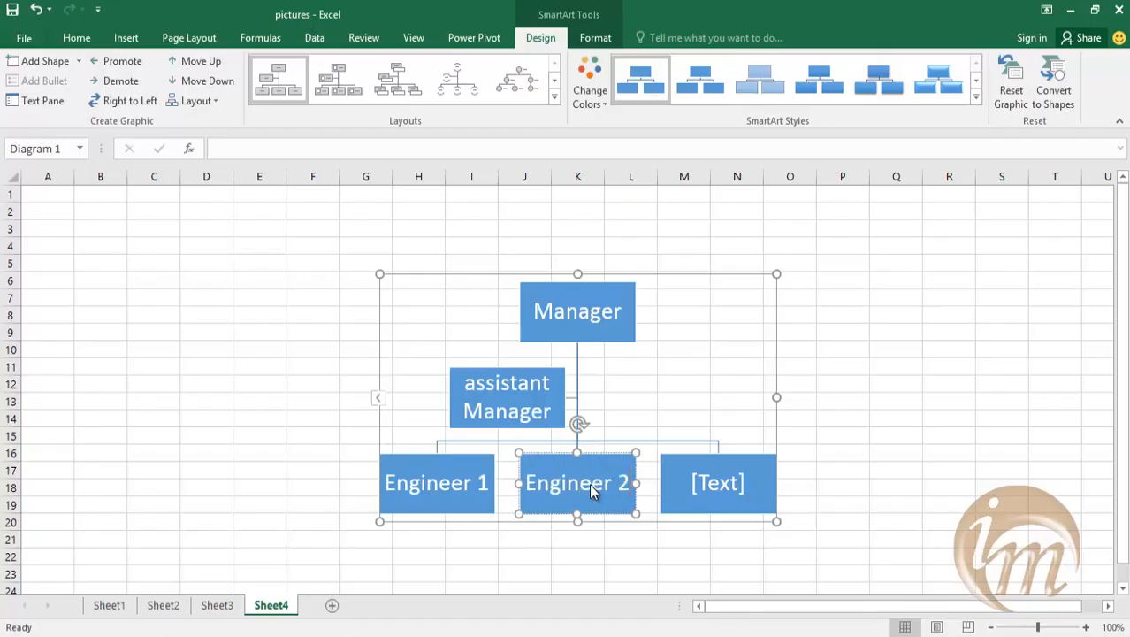
click(714, 487)
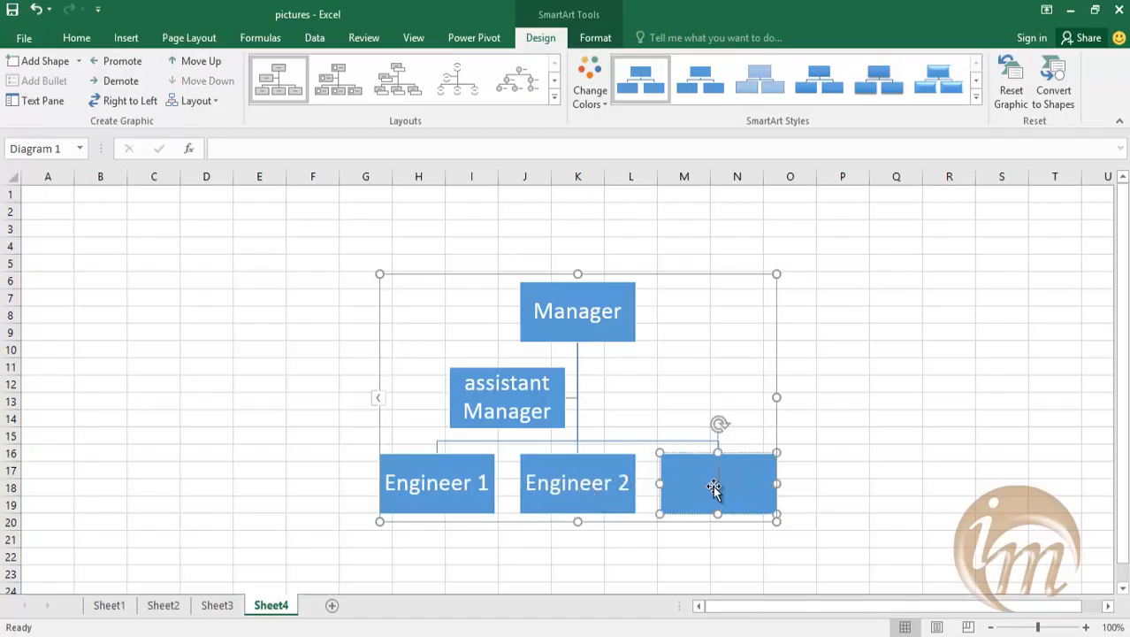
text(Engineer 3)
click(608, 555)
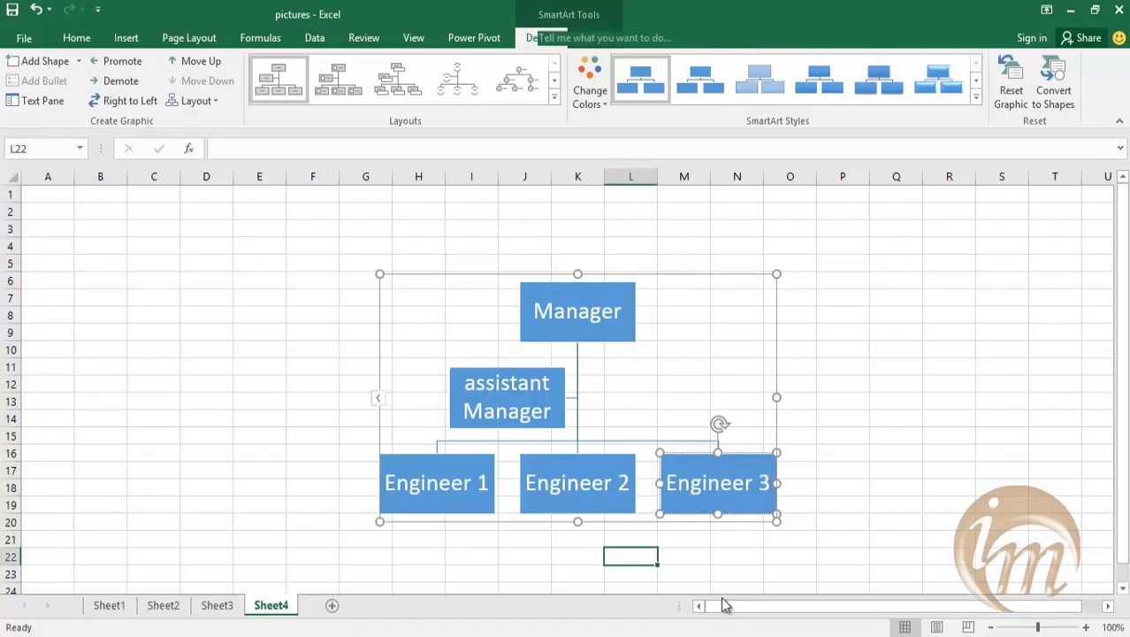
Add a shape below the Engineer 1 box of the organization chart and label it "worker 1".
scroll(672, 495, down, 2)
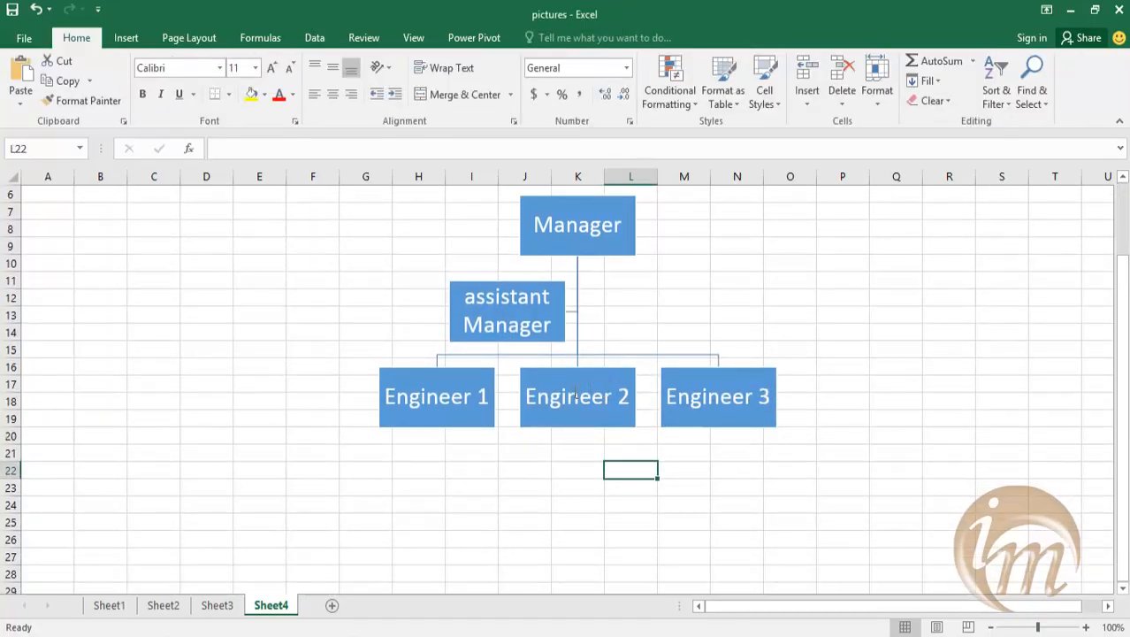
click(423, 405)
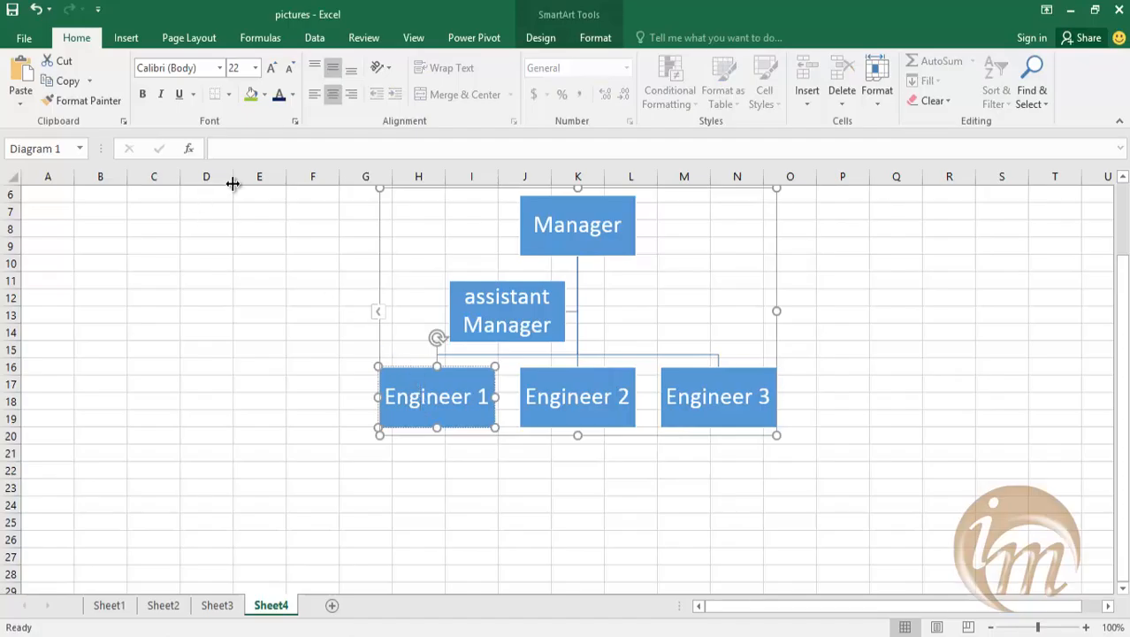
click(550, 40)
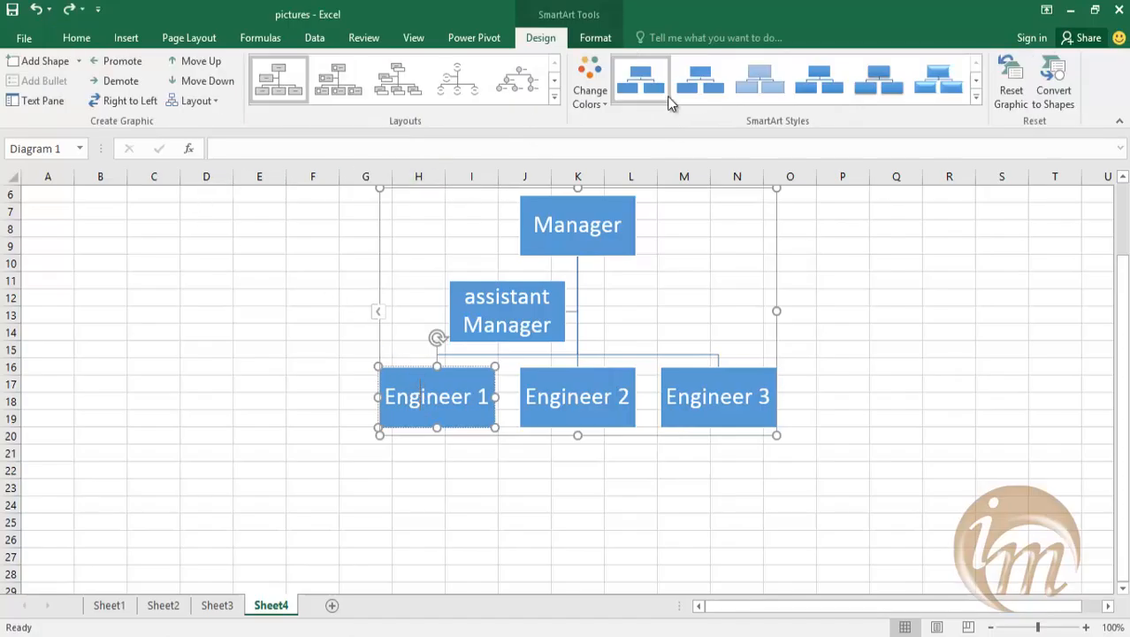
click(77, 61)
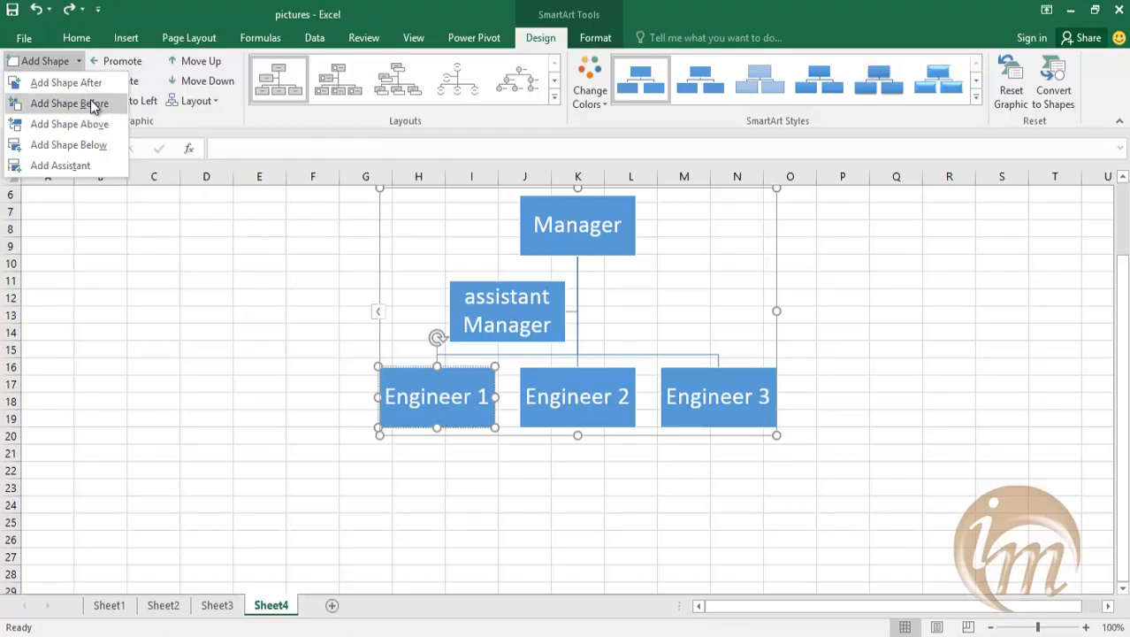
click(88, 143)
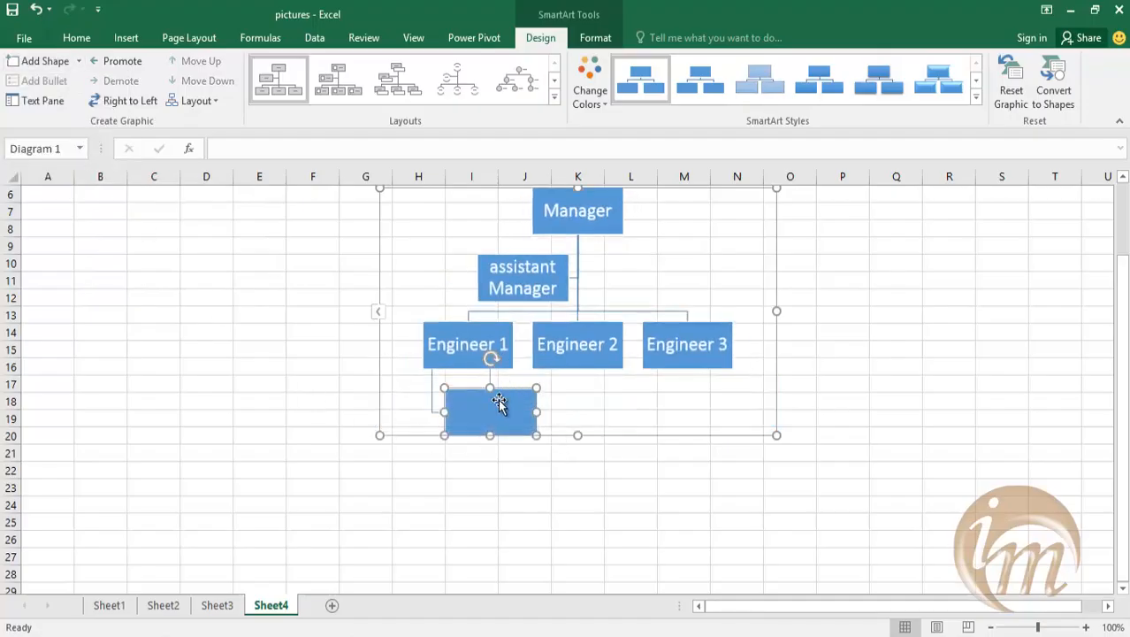
text(worker 1)
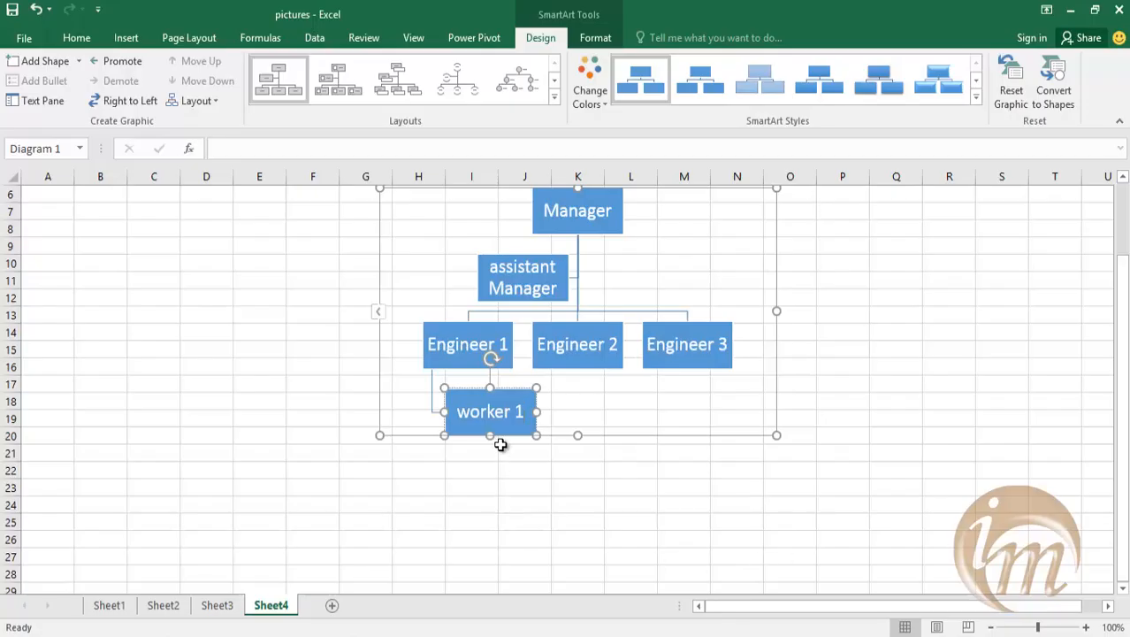
Add a shape below the worker 1 box and label it "trainee".
click(78, 62)
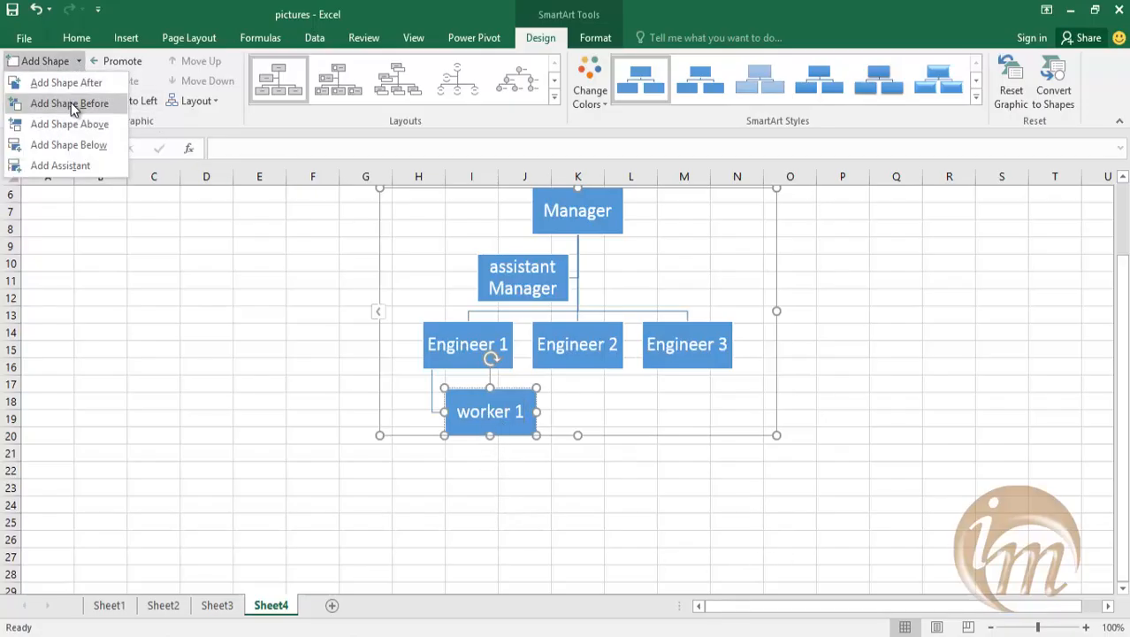
click(71, 146)
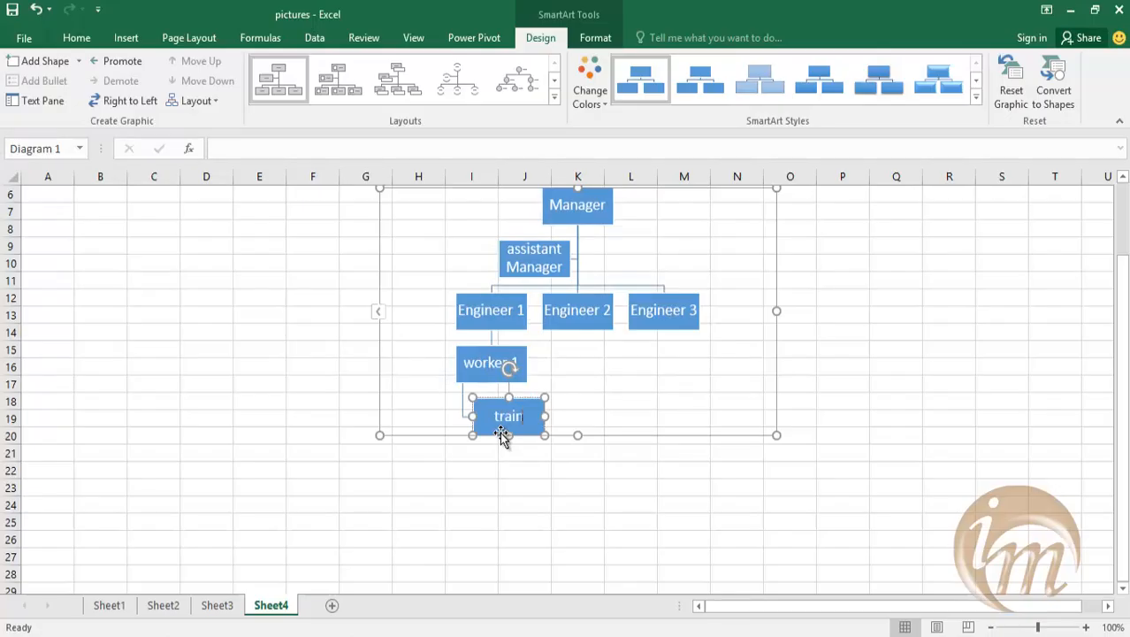
scroll(497, 459, up, 2)
click(555, 449)
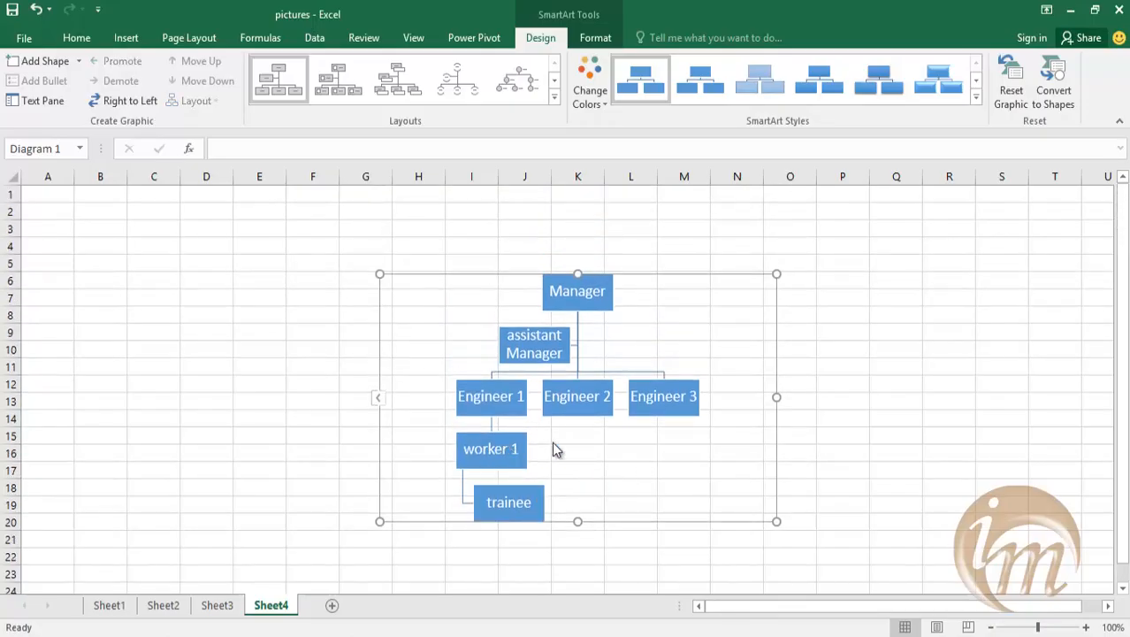
Add a shape before the worker 1 box and label it "worker 2".
click(486, 450)
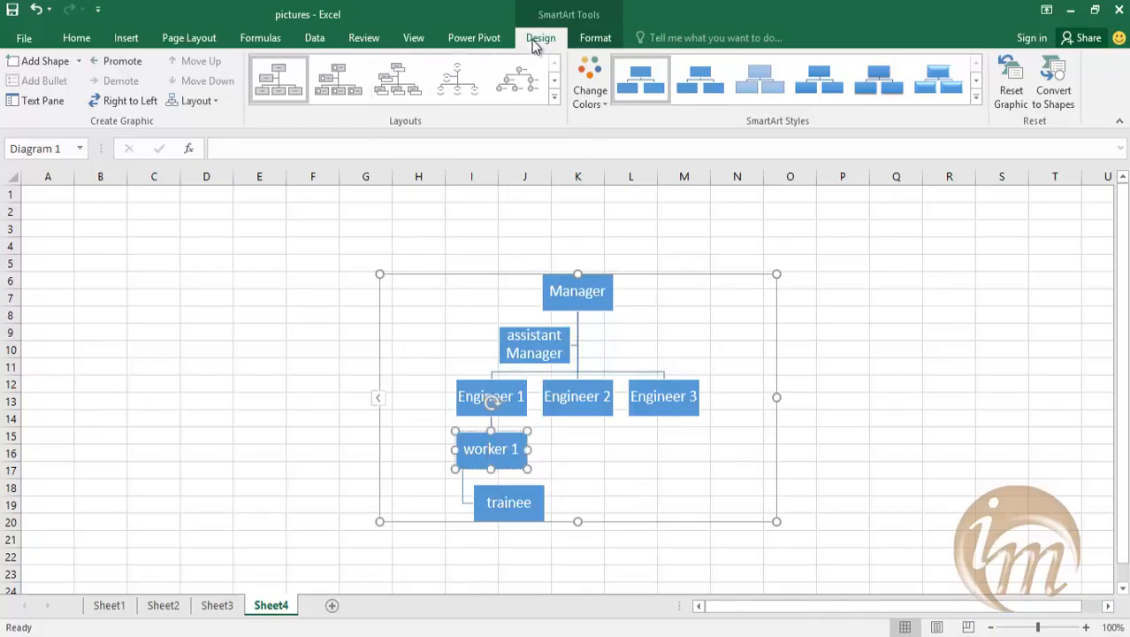
click(79, 61)
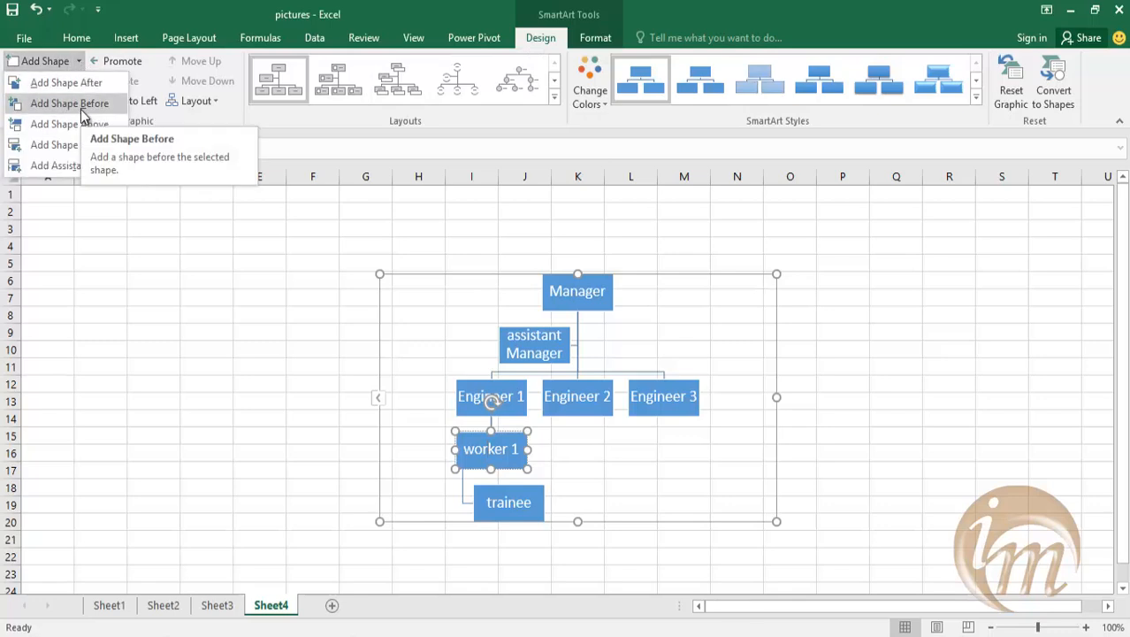
click(81, 110)
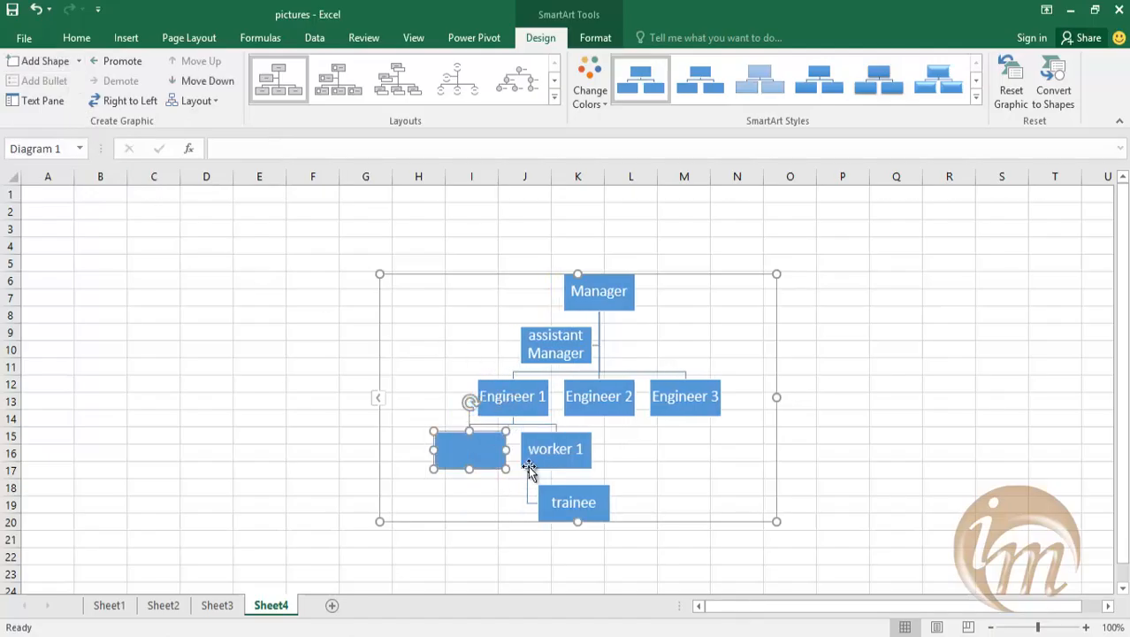
scroll(537, 350, down, 2)
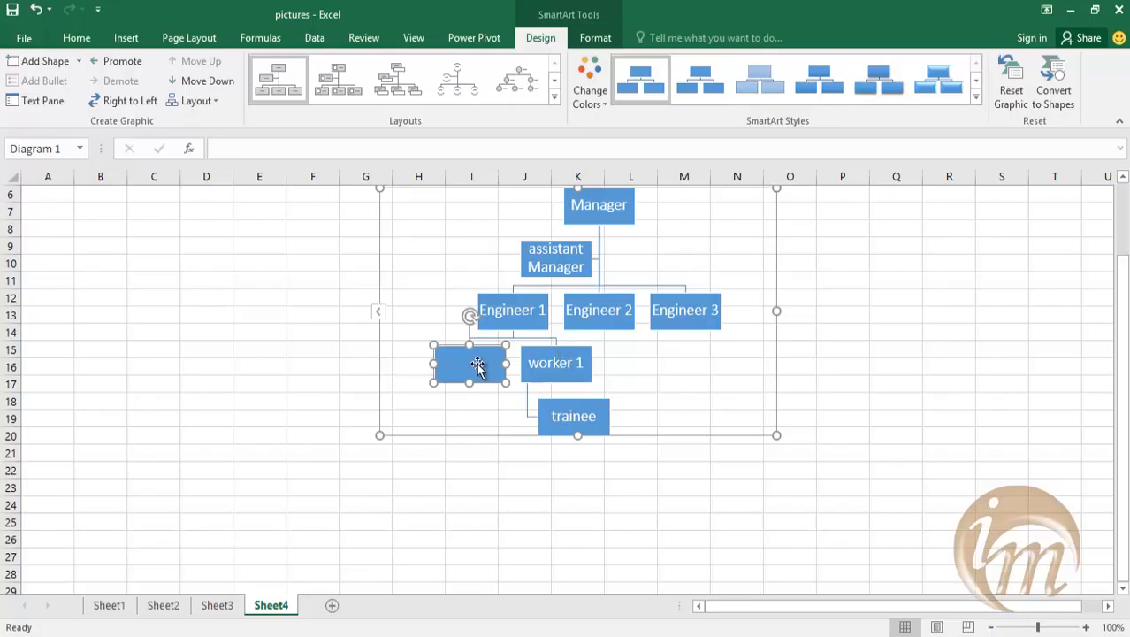
text(worker 2)
Add a shape below worker 2 and another after it, enlarging the graphic outward from its lower-left corner.
click(76, 60)
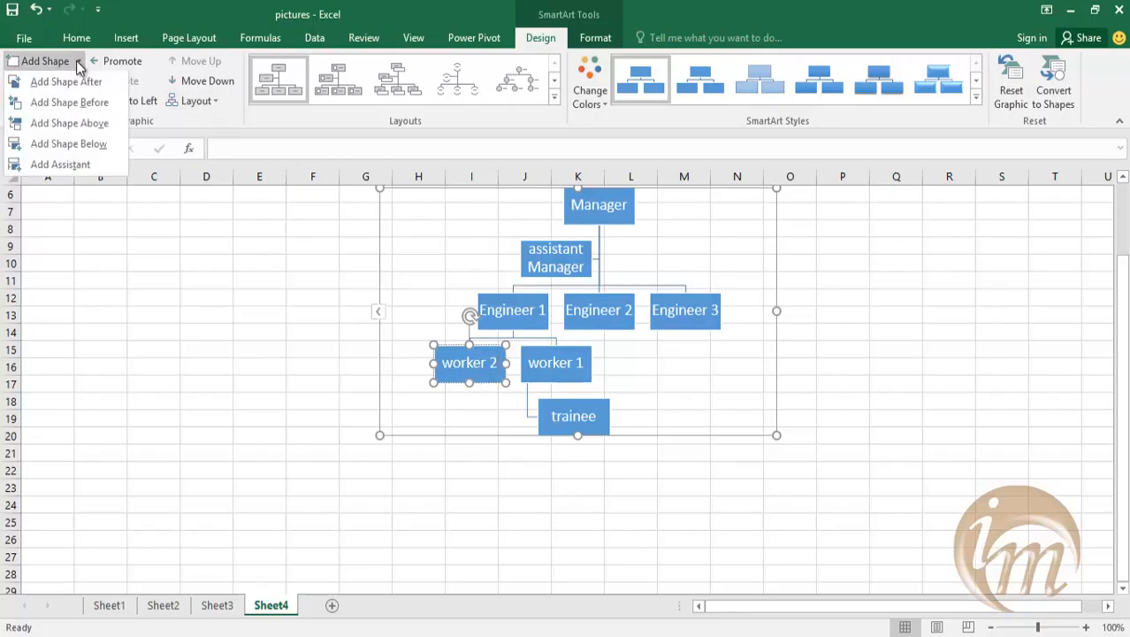
click(71, 142)
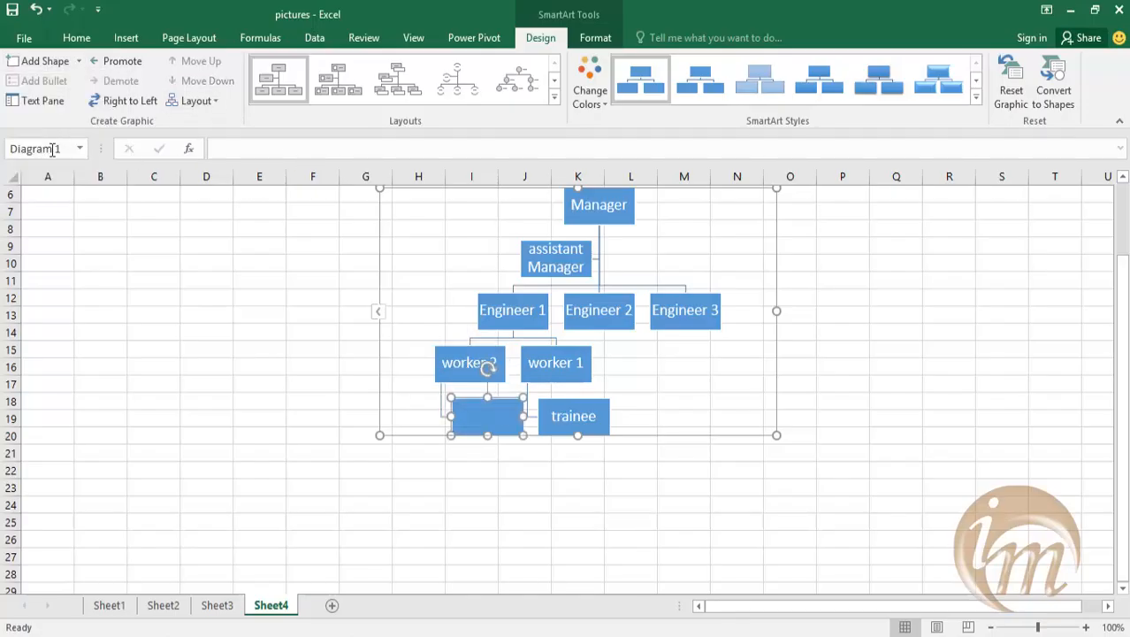
click(437, 452)
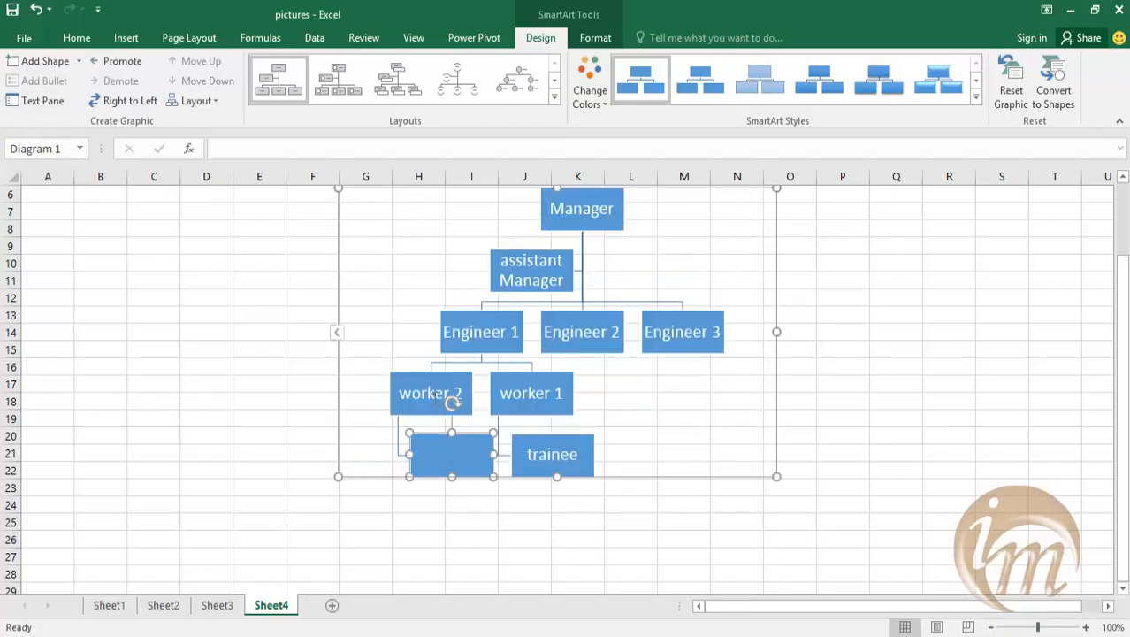
click(77, 60)
click(88, 89)
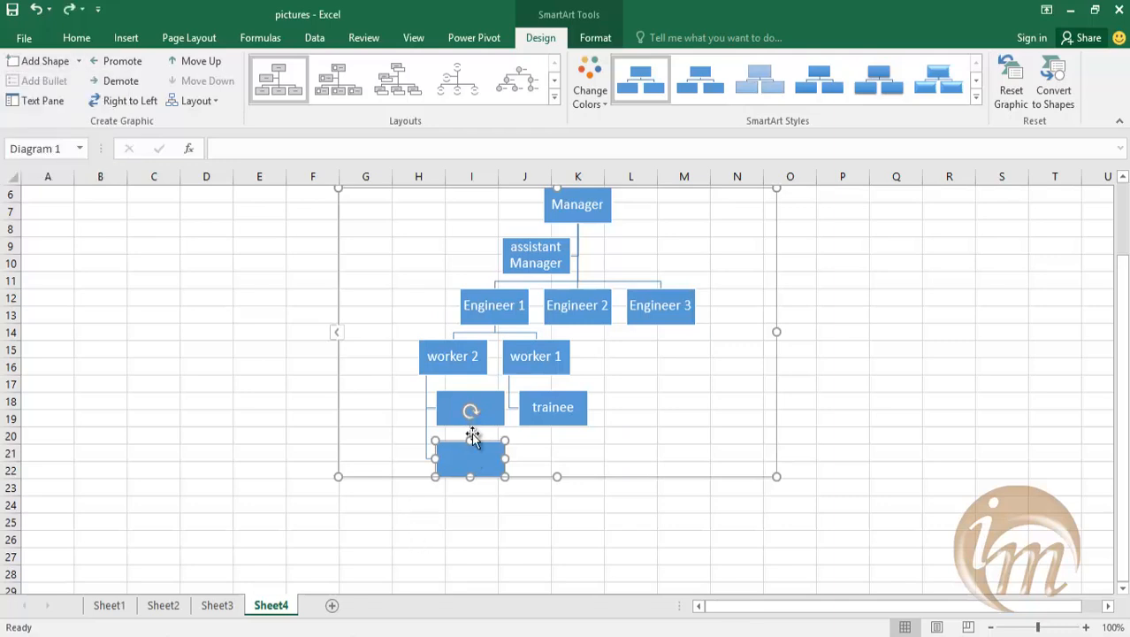
Label the two empty boxes under worker 2 "trainee 1" and "tranee 2", and leave the graphic.
click(489, 415)
text(t)
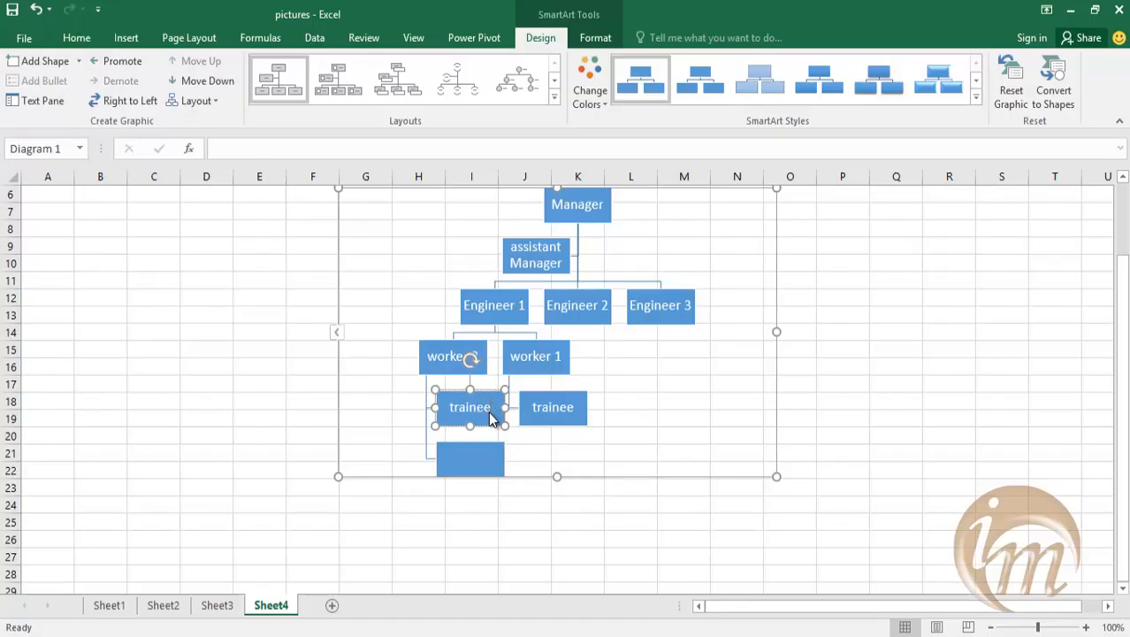
text(rainee 1)
click(457, 466)
text(traiee 2)
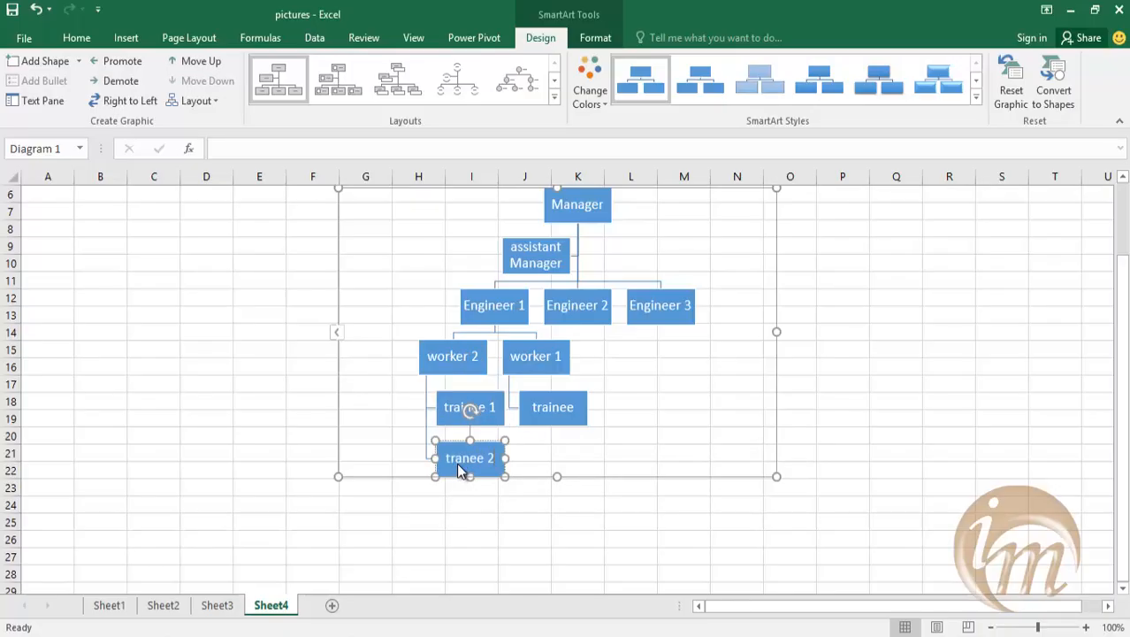
click(574, 515)
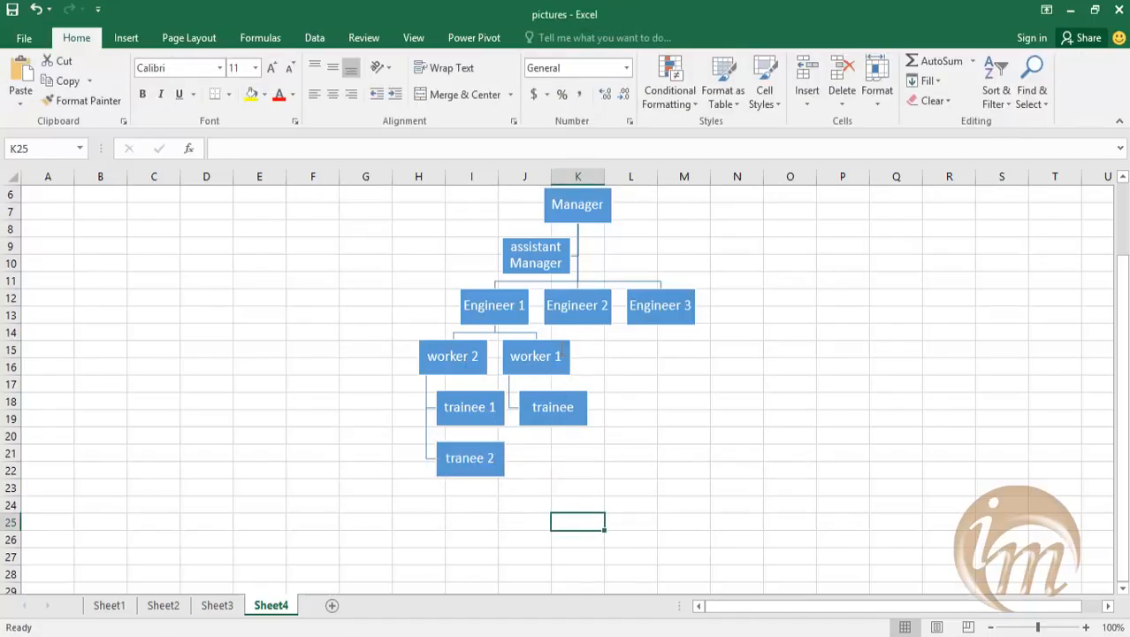
Move the worker 1 box up in the order so that it precedes worker 2 under Engineer 1.
scroll(562, 431, up, 1)
click(541, 392)
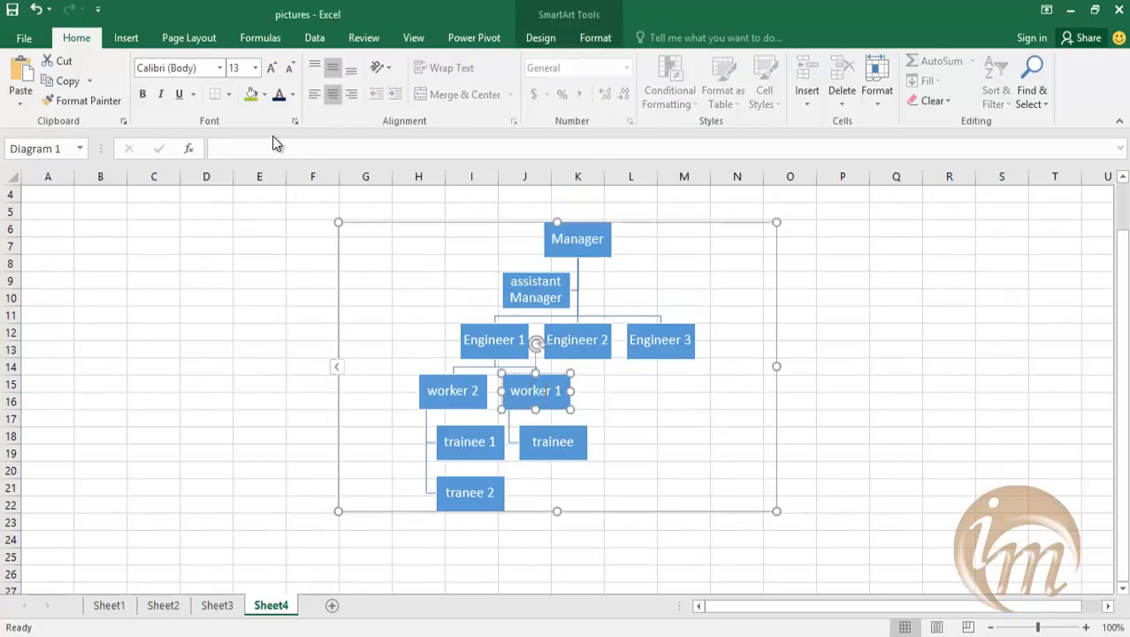
click(541, 37)
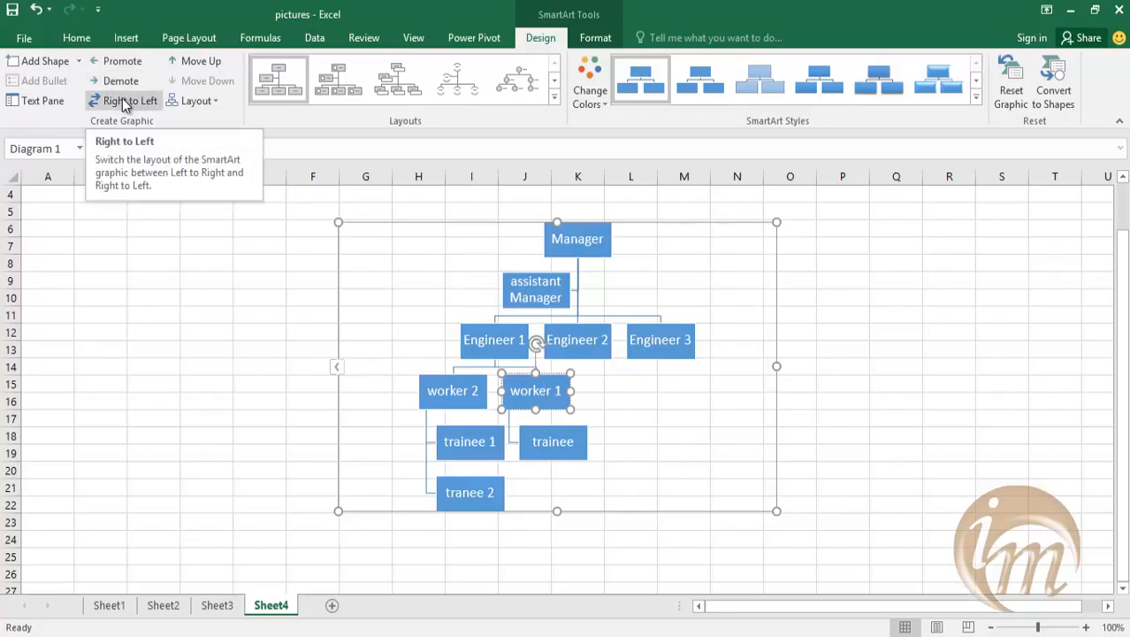
click(201, 65)
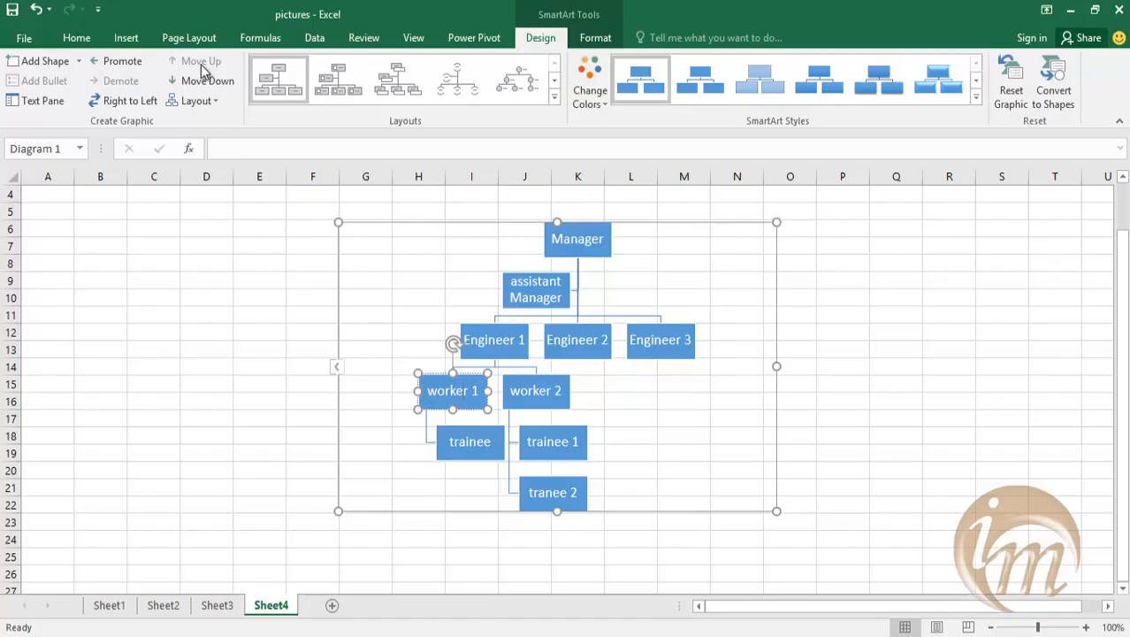
click(689, 499)
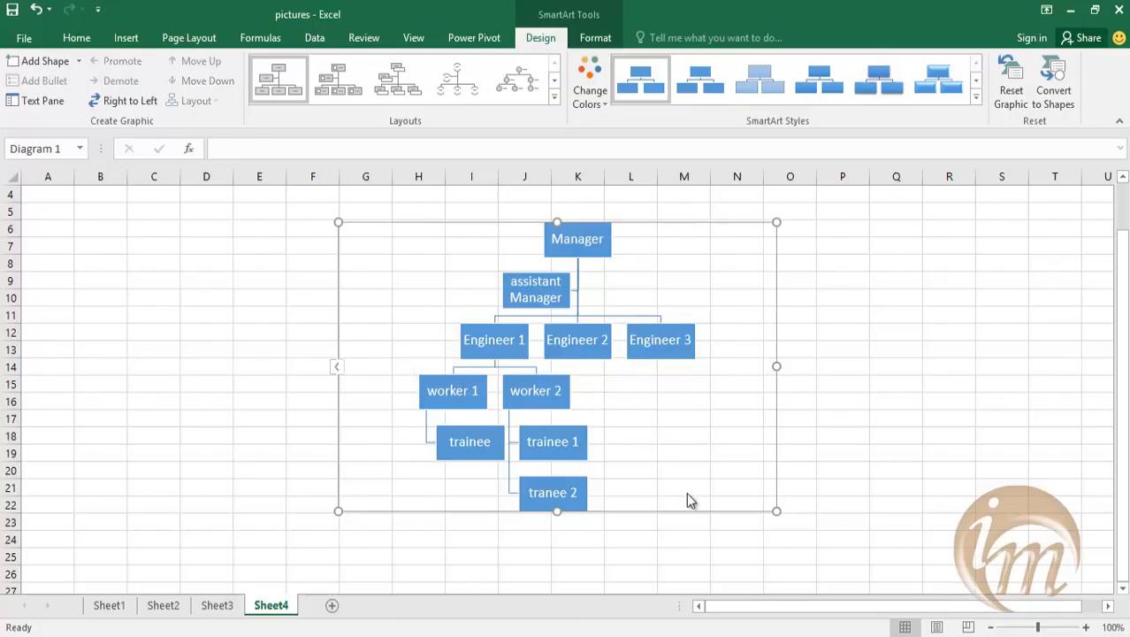
Add a shape below the Engineer 3 box and label it "worker 54".
click(665, 346)
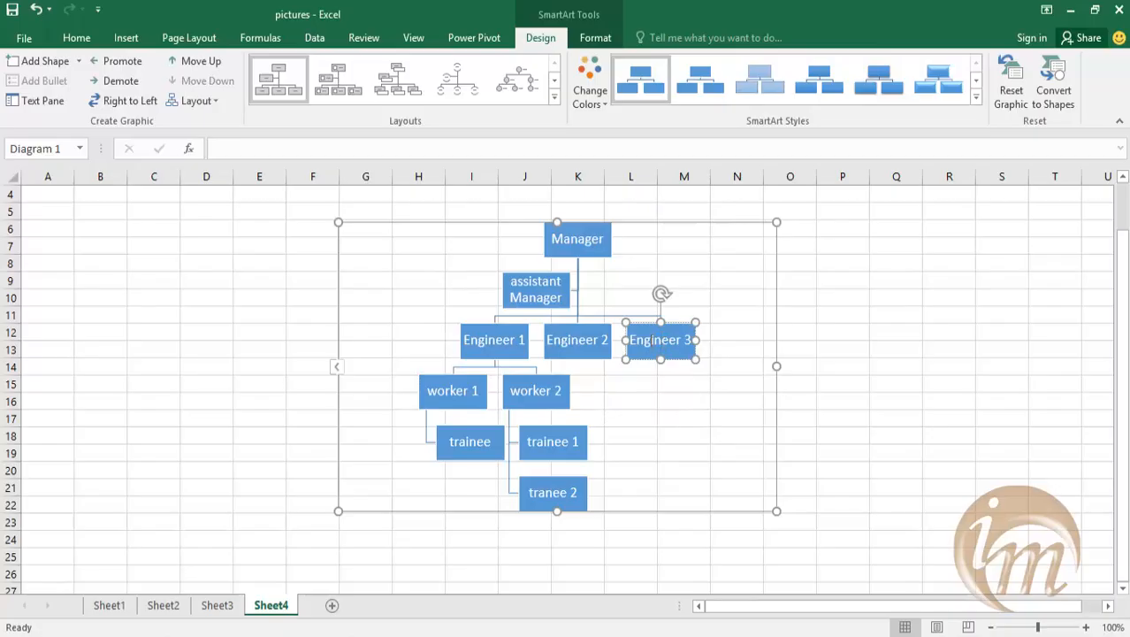
click(79, 61)
click(95, 145)
text(worker 54)
click(716, 439)
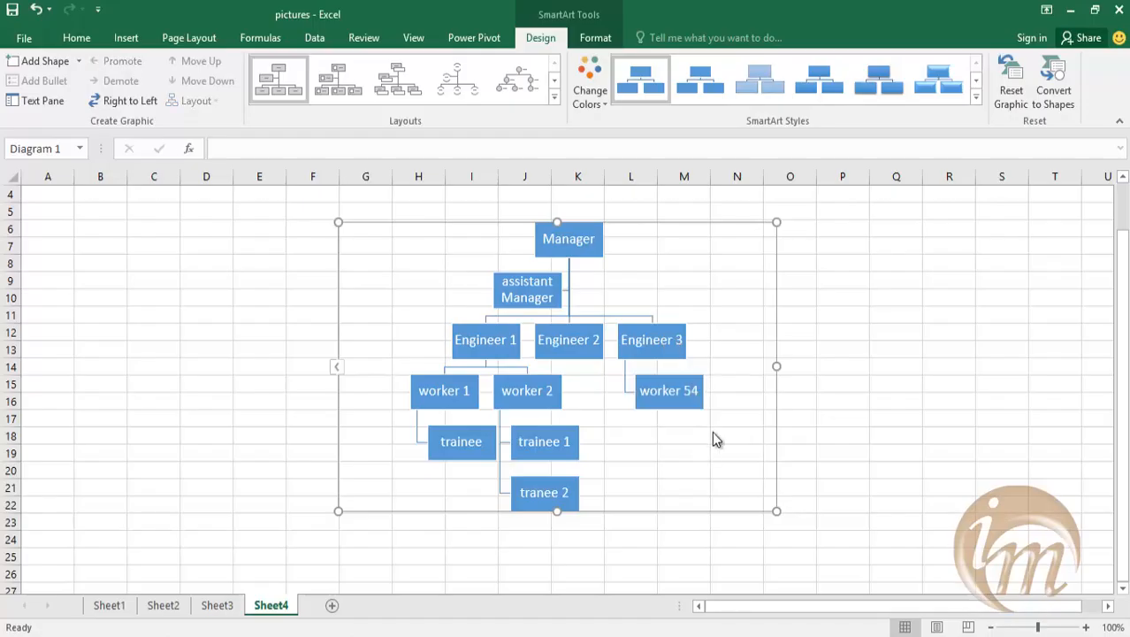
Change the label of the box under Engineer 3 to "worker 64".
click(679, 390)
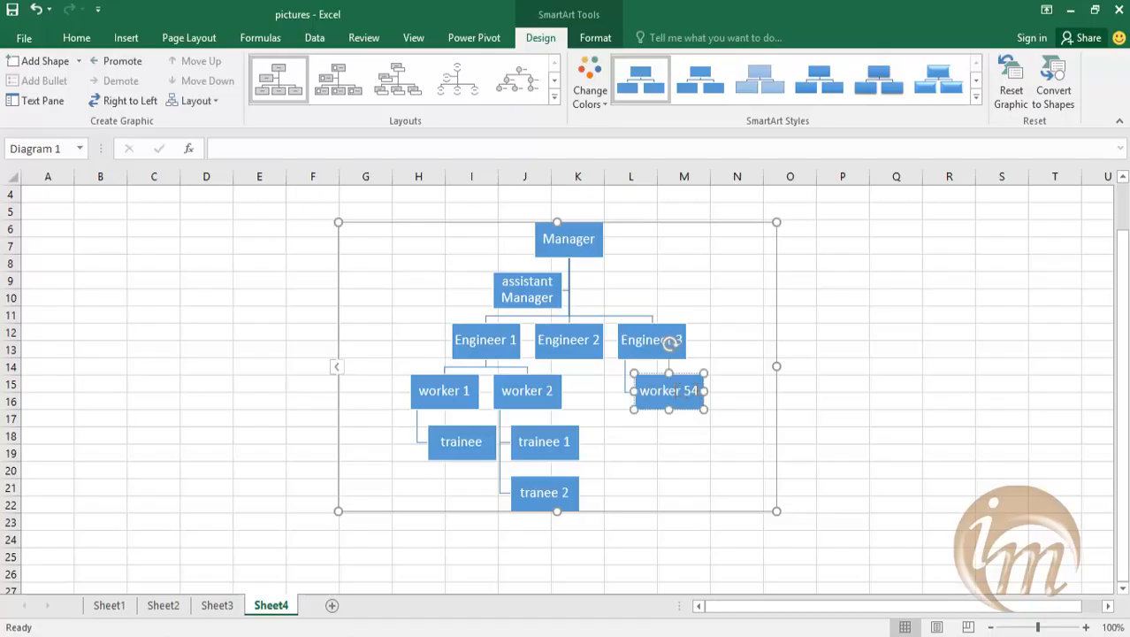
key(BackSpace)
key(BackSpace)
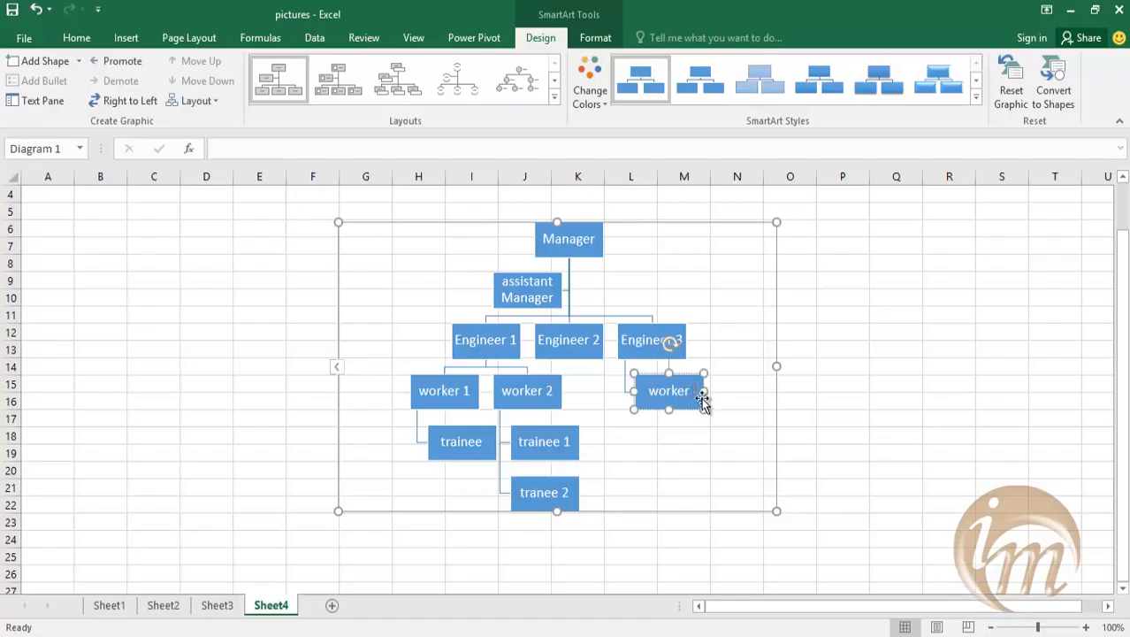
text(64)
key(Return)
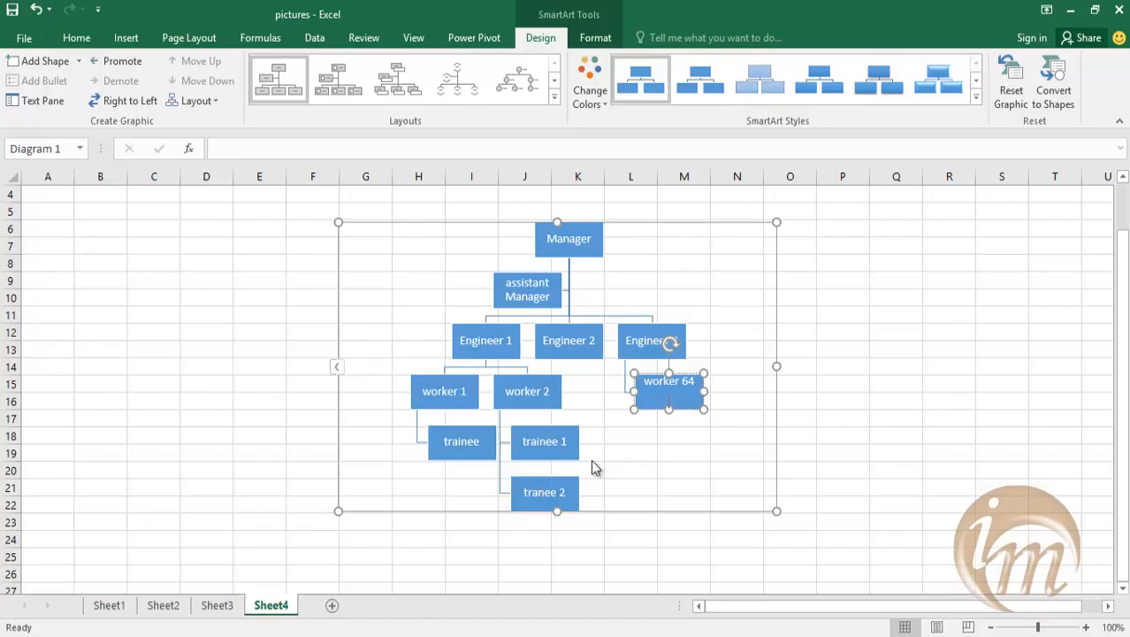
key(BackSpace)
click(650, 478)
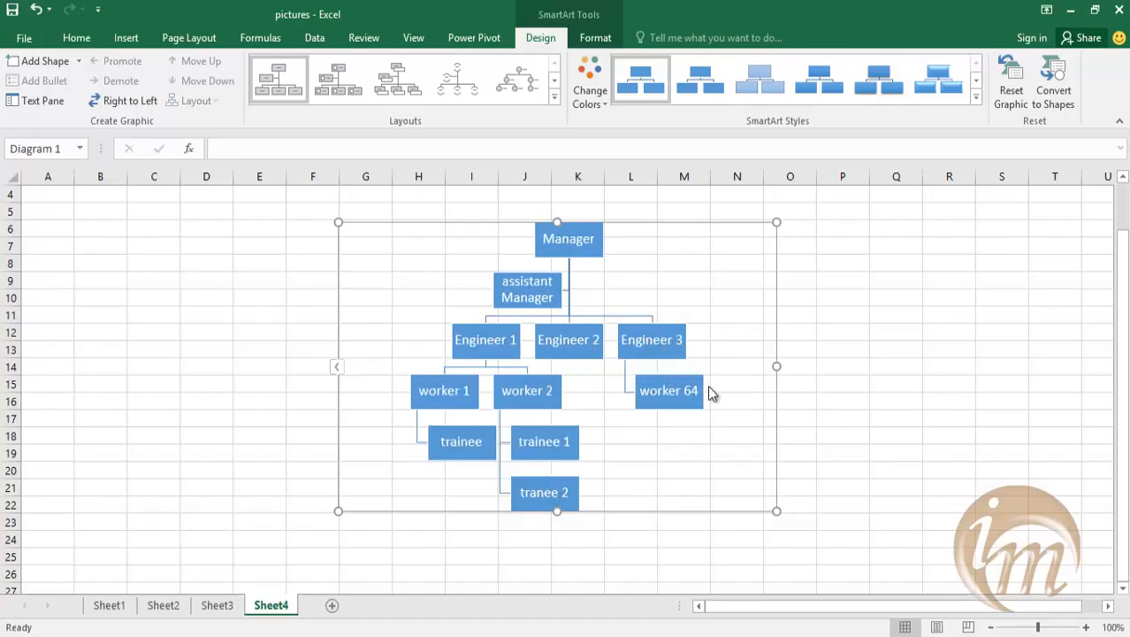
Add an assistant shape to the worker 64 box and label it "assistant".
click(665, 391)
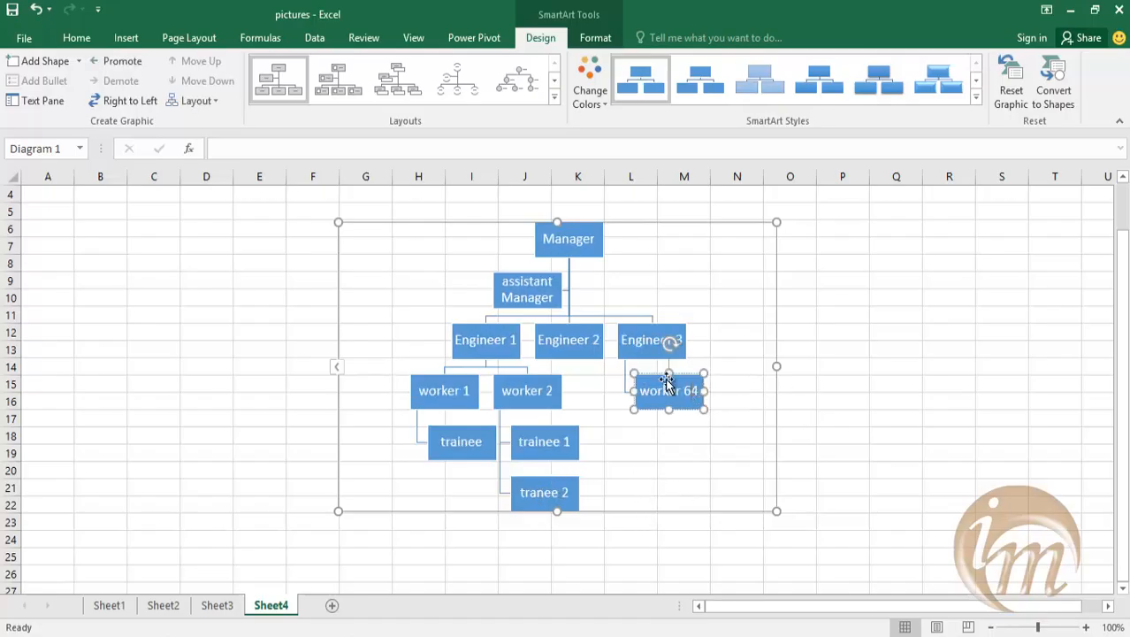
click(82, 61)
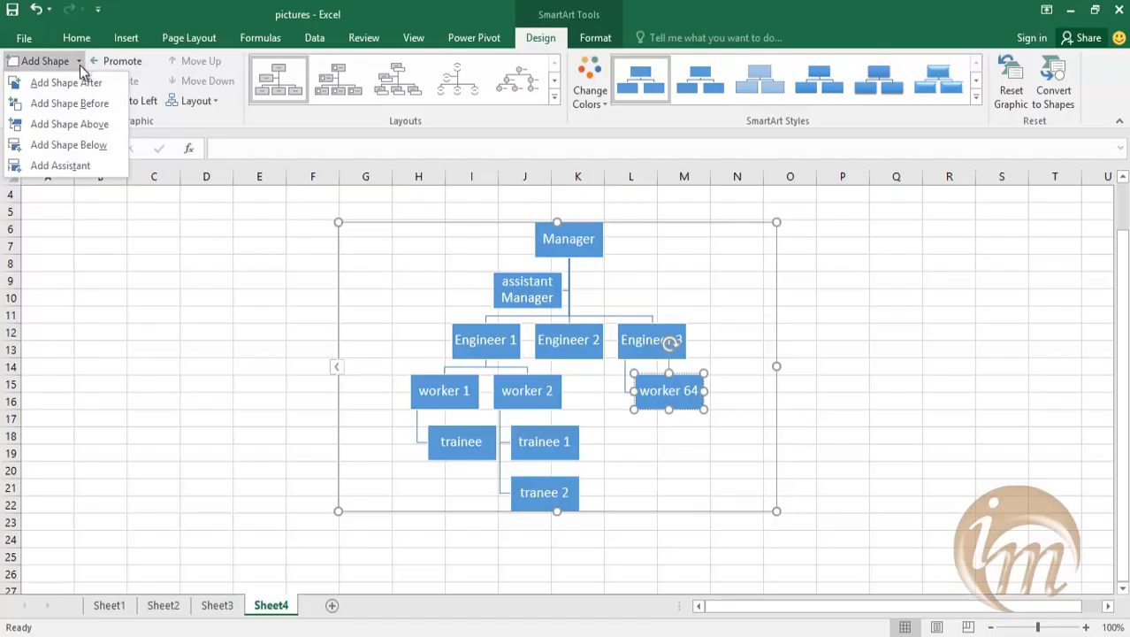
click(83, 170)
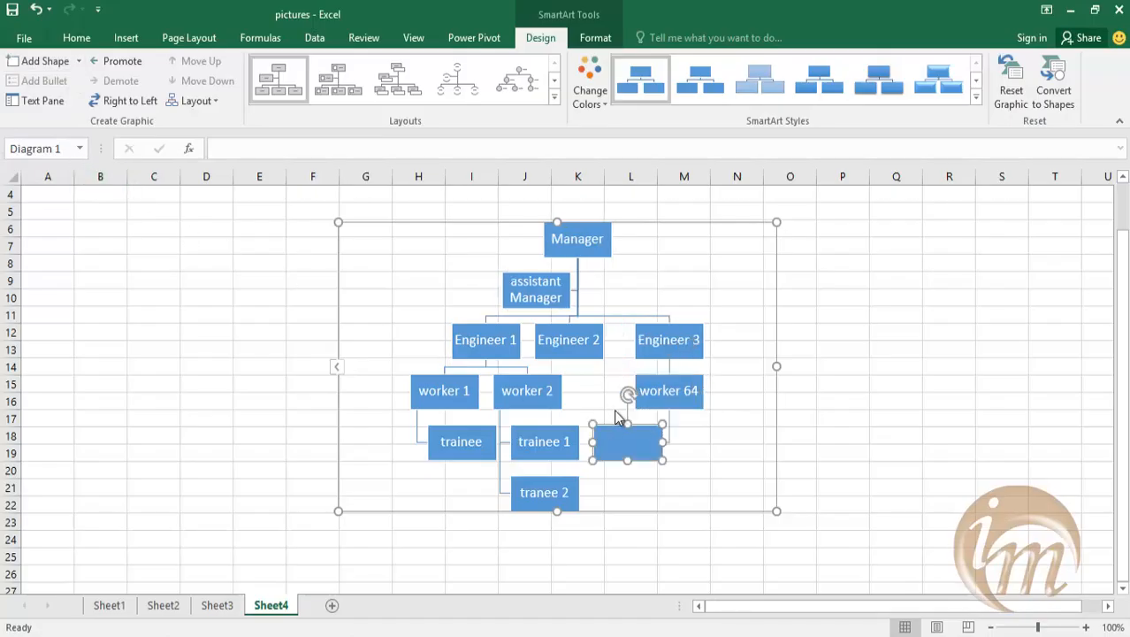
text(assistant)
click(734, 467)
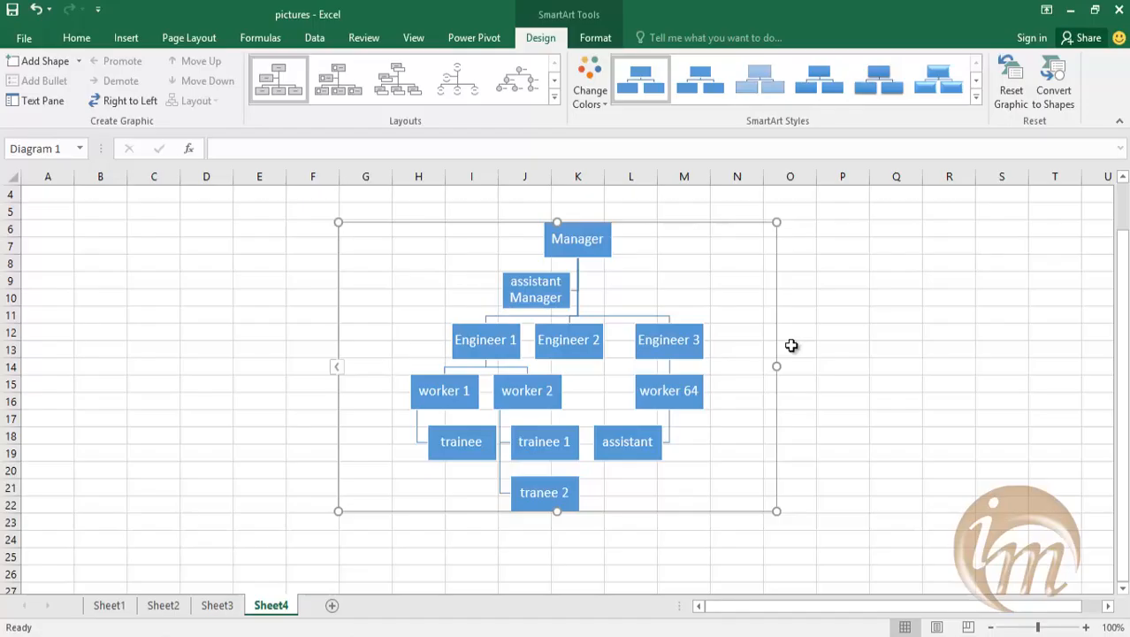
Preview the SmartArt styles on the organization chart, keep the current style, and recolor the chart with the third Accent 1 variation.
click(977, 100)
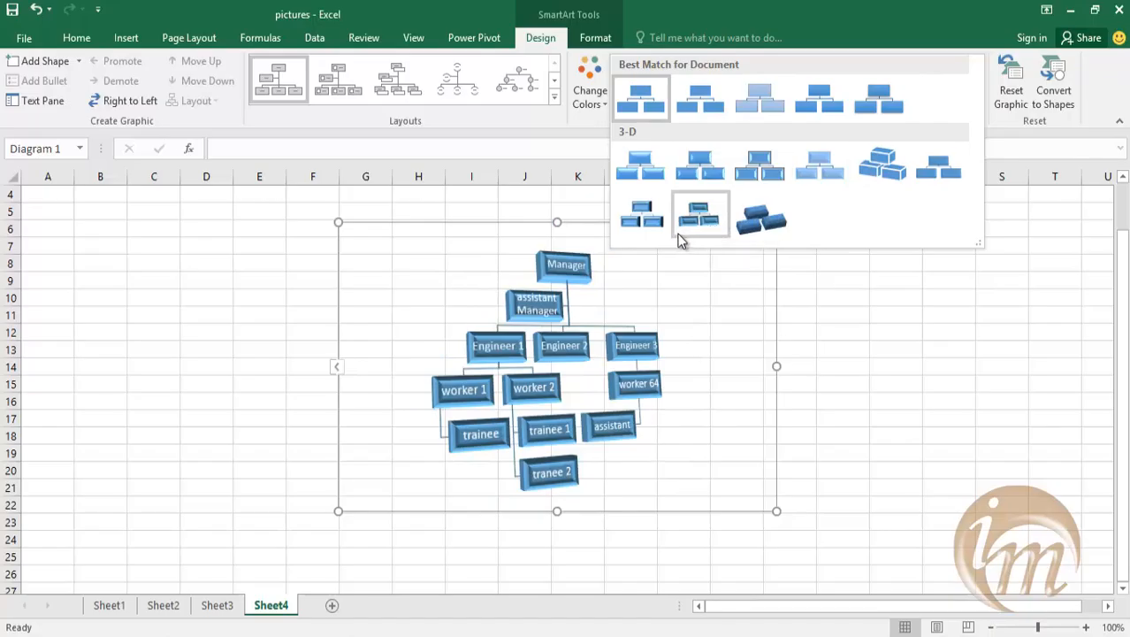
click(826, 370)
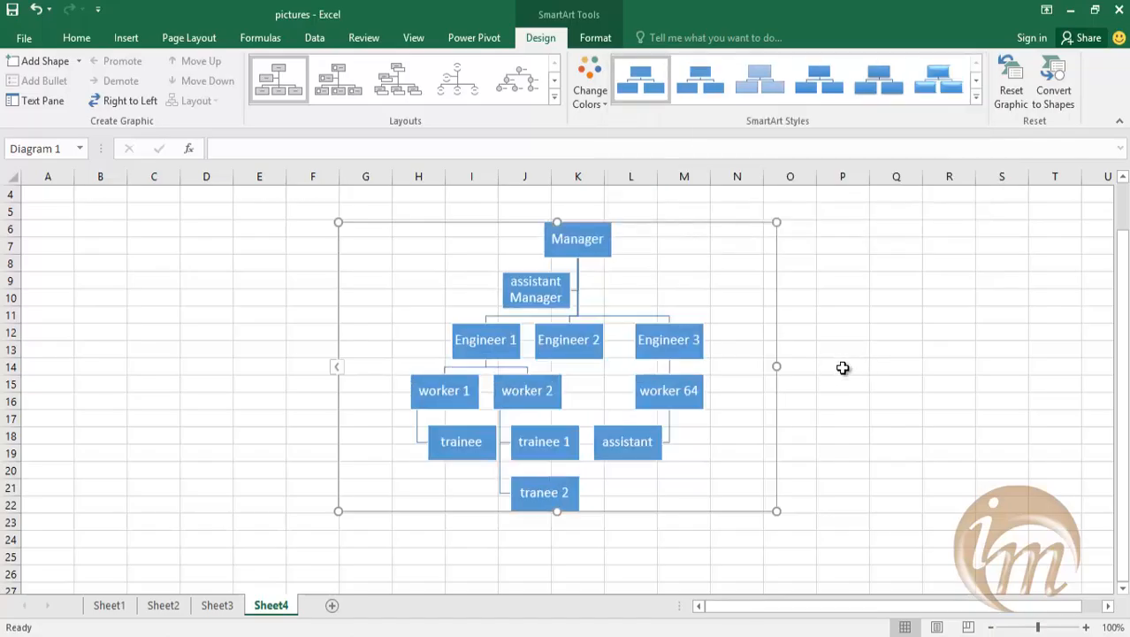
click(582, 104)
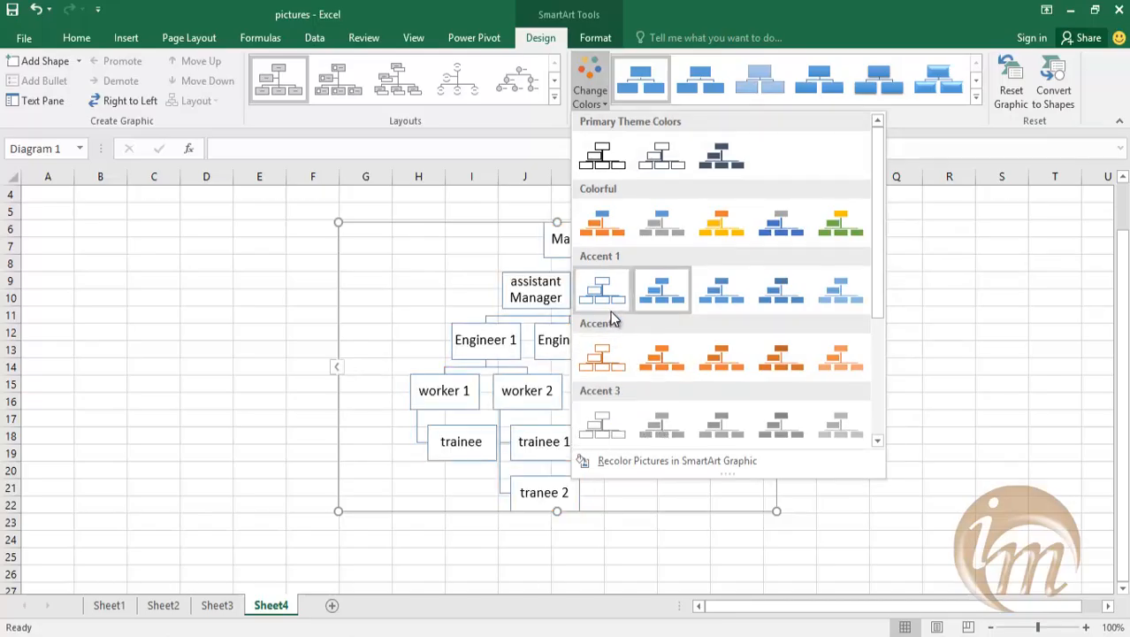
click(717, 294)
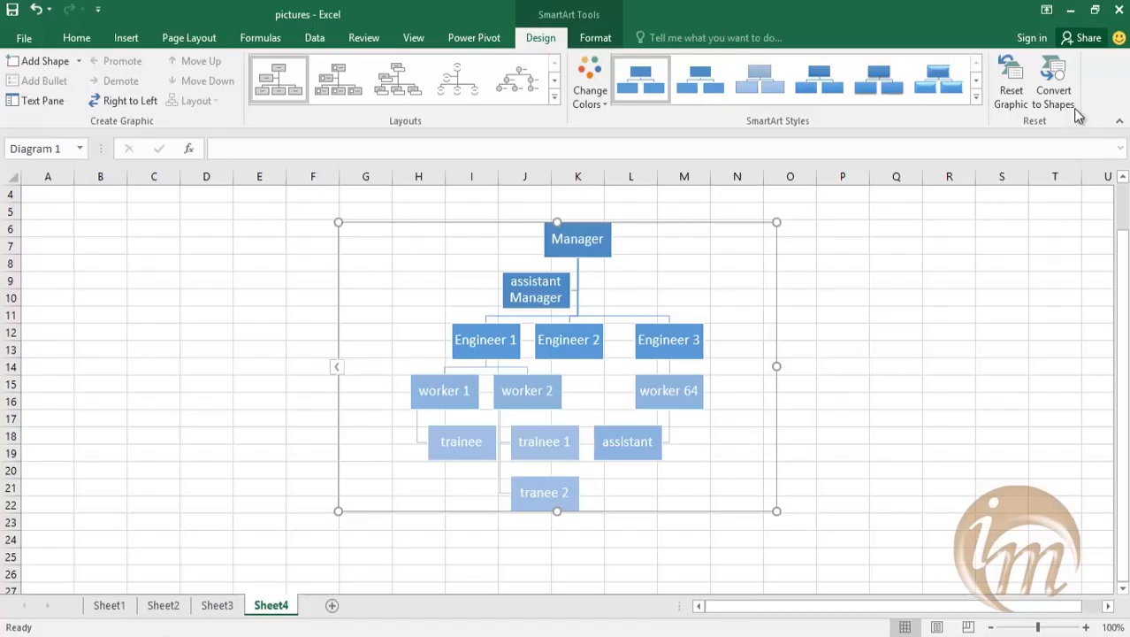
Convert the organization chart to shapes and select its Manager, Engineer 3 and worker 64 boxes individually.
click(1053, 93)
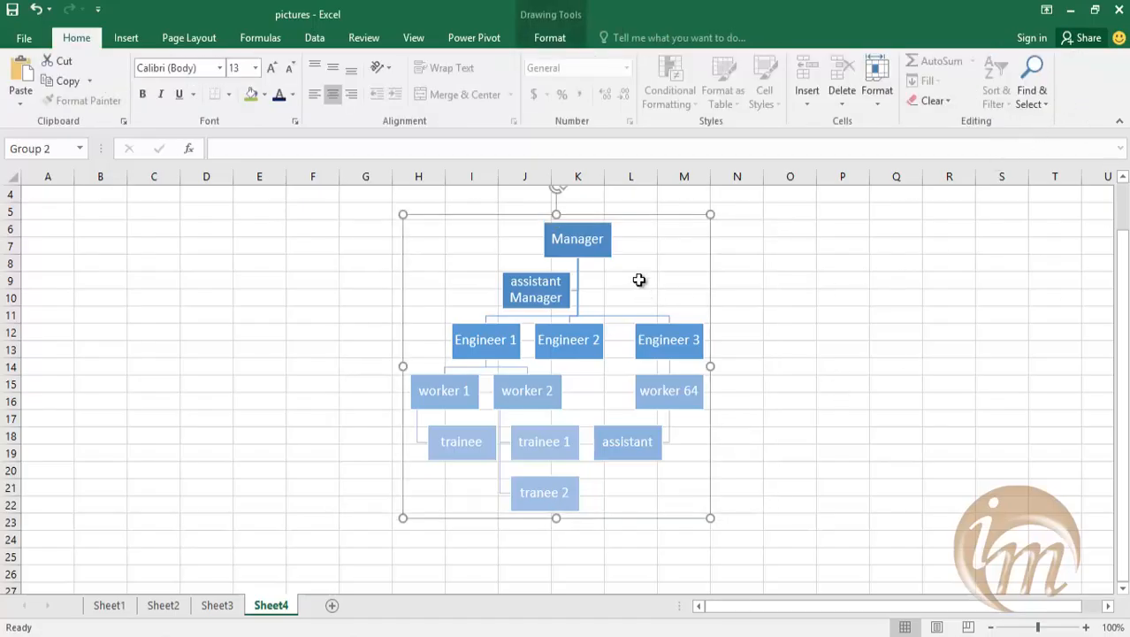
click(594, 253)
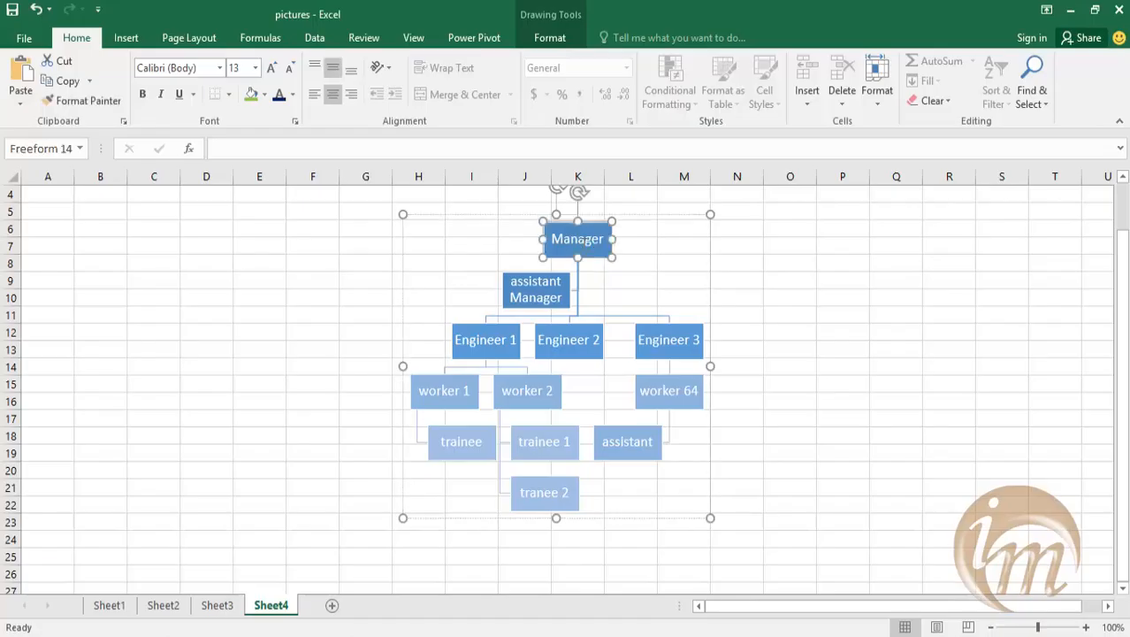
key(Tab)
click(681, 352)
click(686, 380)
click(708, 282)
click(701, 263)
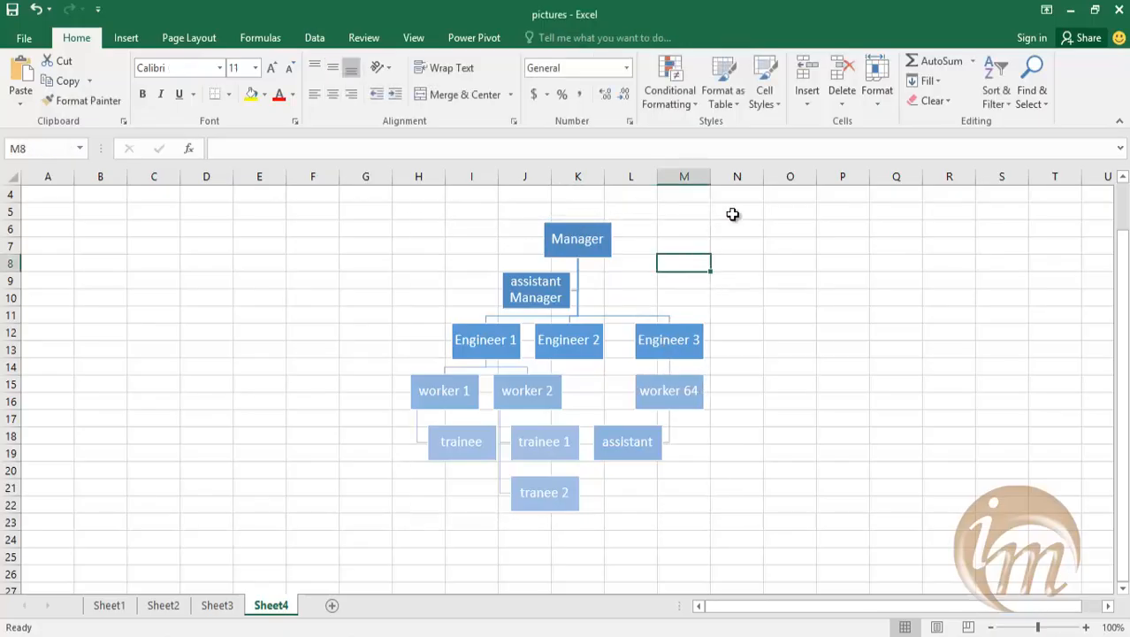
Ungroup the converted organization chart into separate shapes.
click(507, 271)
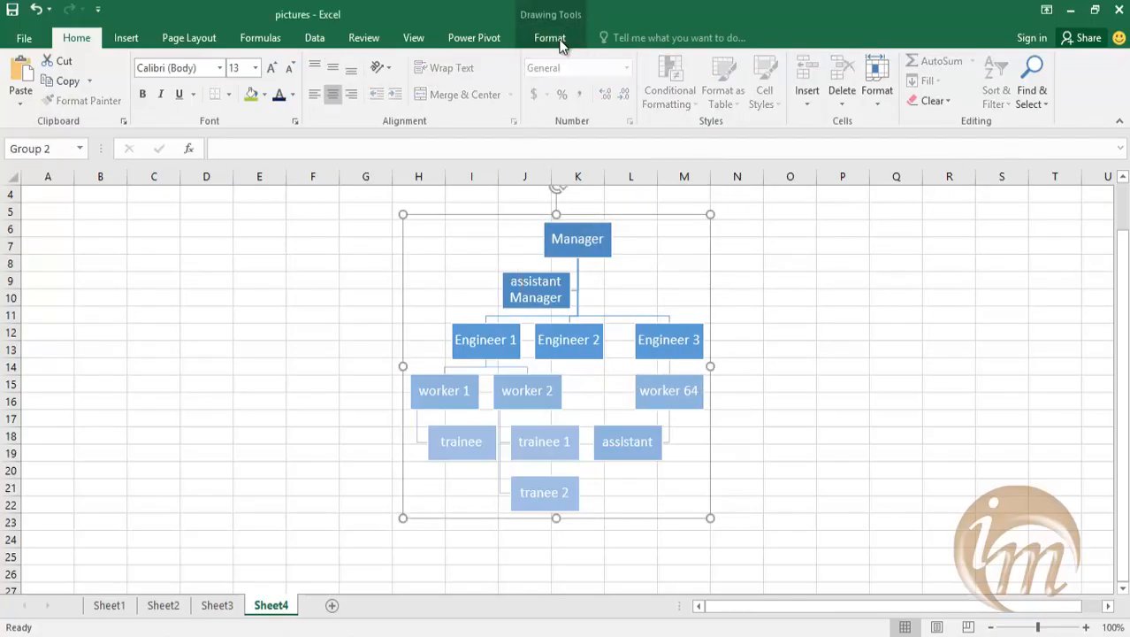
click(550, 38)
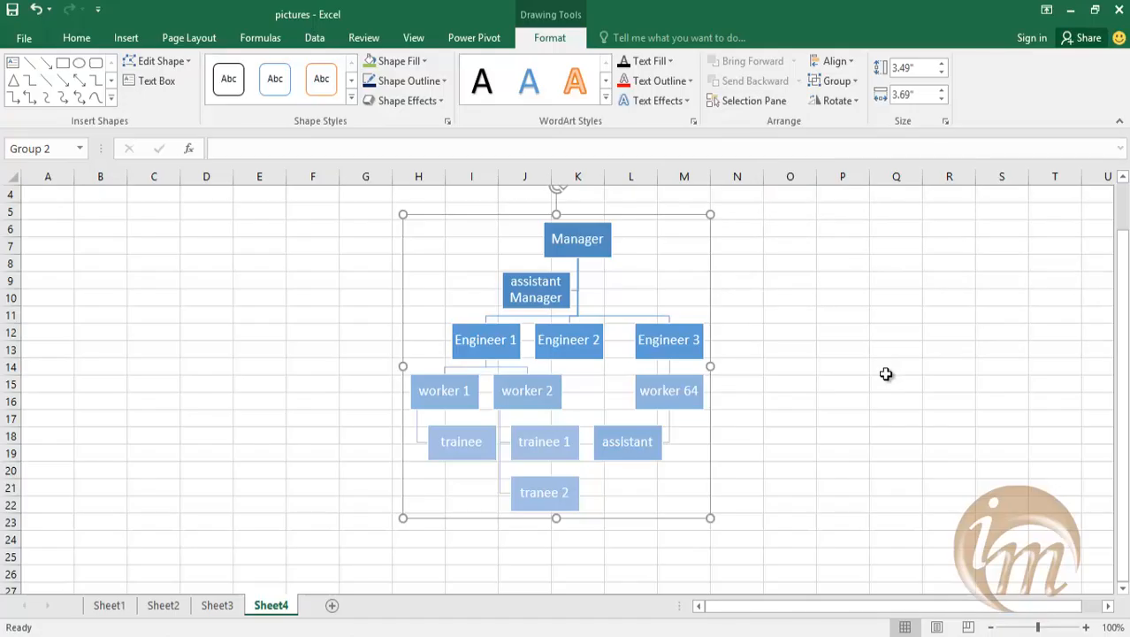
click(854, 82)
click(854, 145)
click(875, 397)
Select individual boxes and connector lines of the ungrouped chart to check whether each is a separate object.
click(505, 345)
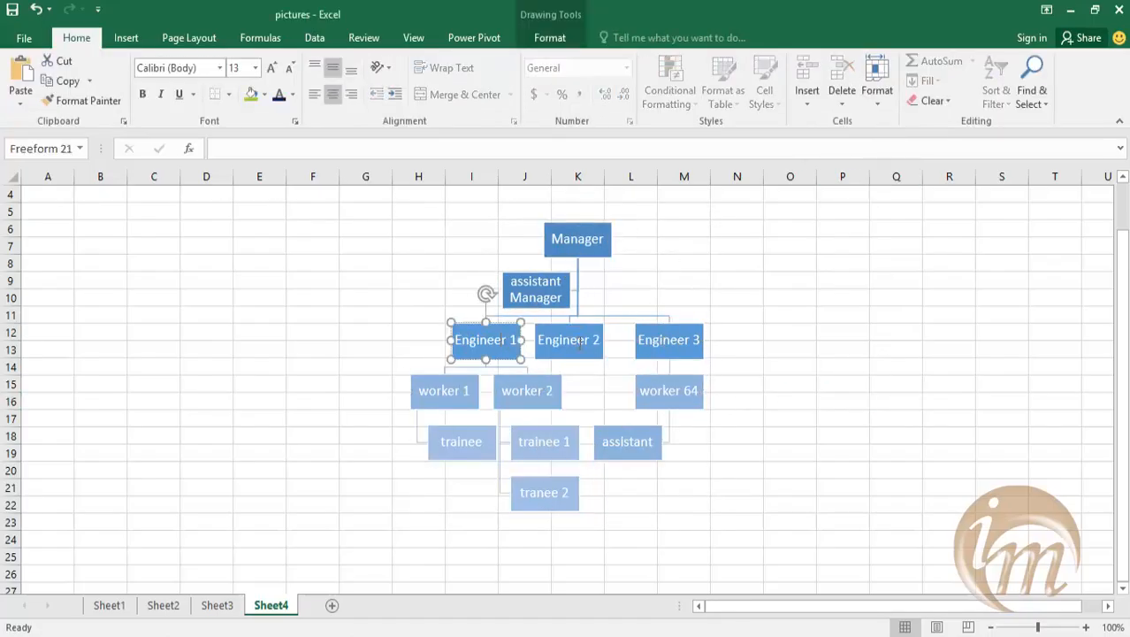
click(573, 325)
click(619, 314)
scroll(619, 314, down, 2)
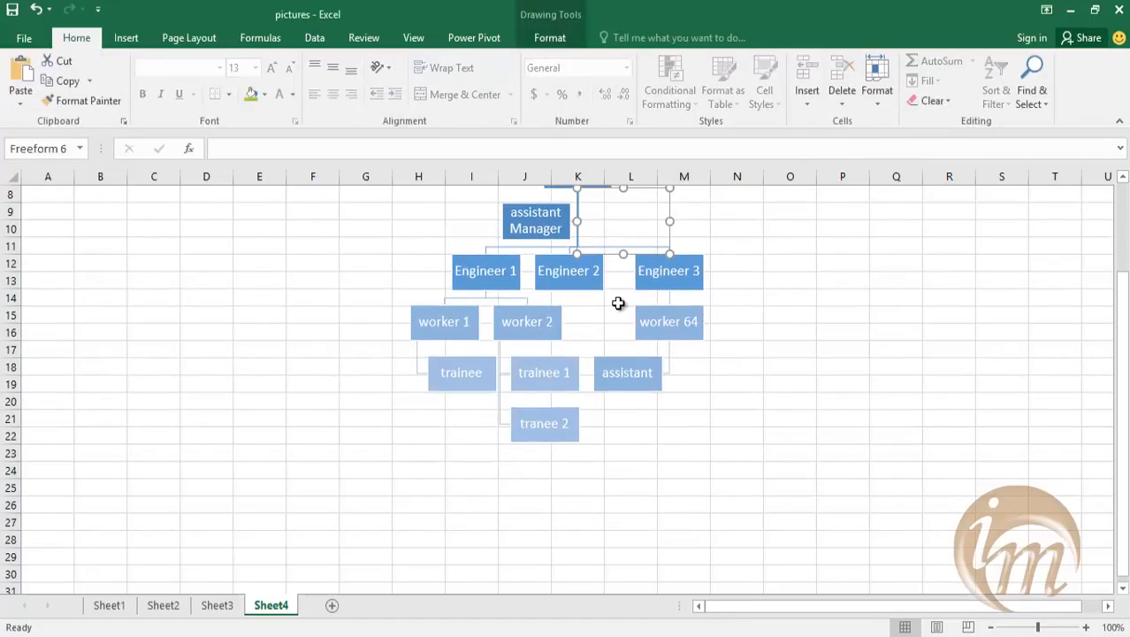
click(499, 419)
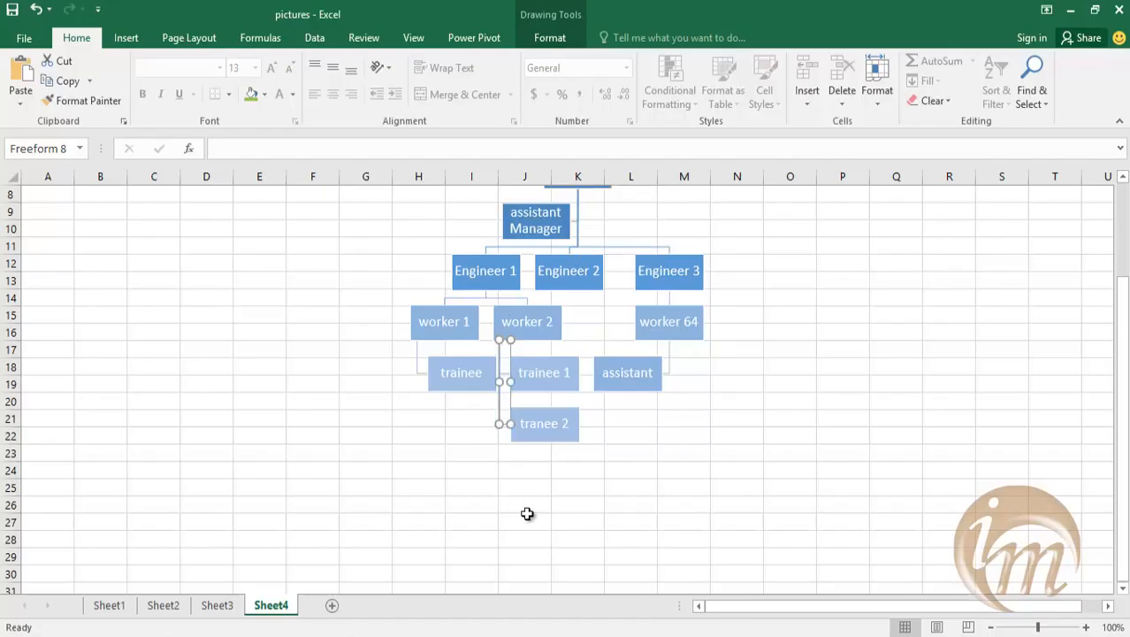
scroll(662, 443, up, 2)
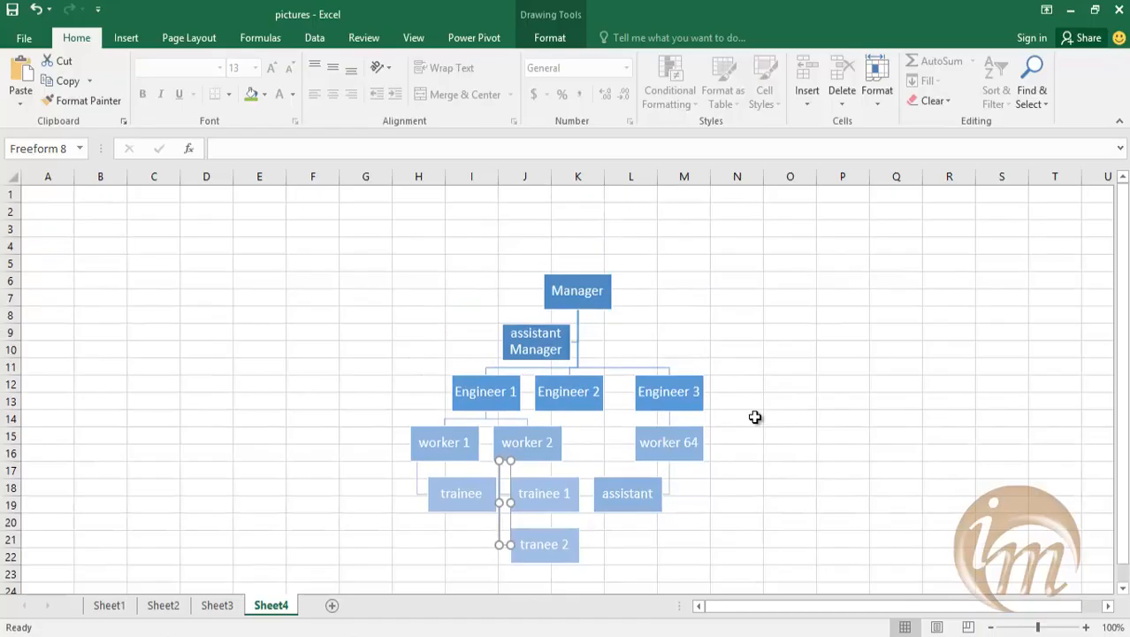
scroll(755, 414, up, 1)
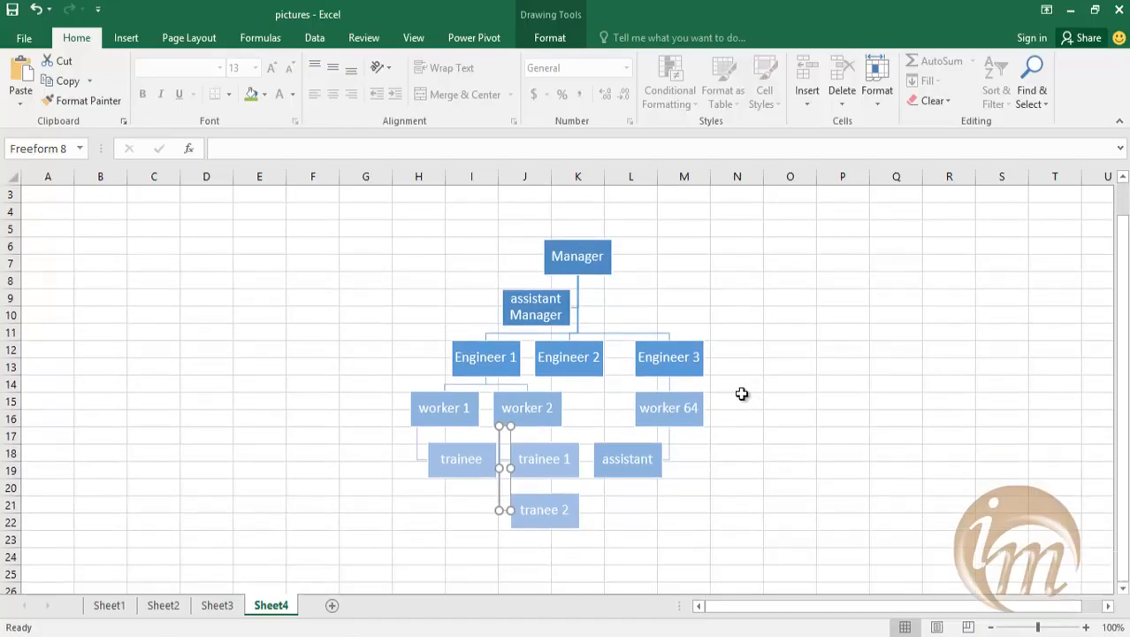
Add a new worksheet and insert a screenshot of the Book1 - Excel window, viewing it whole at 55% zoom.
click(332, 605)
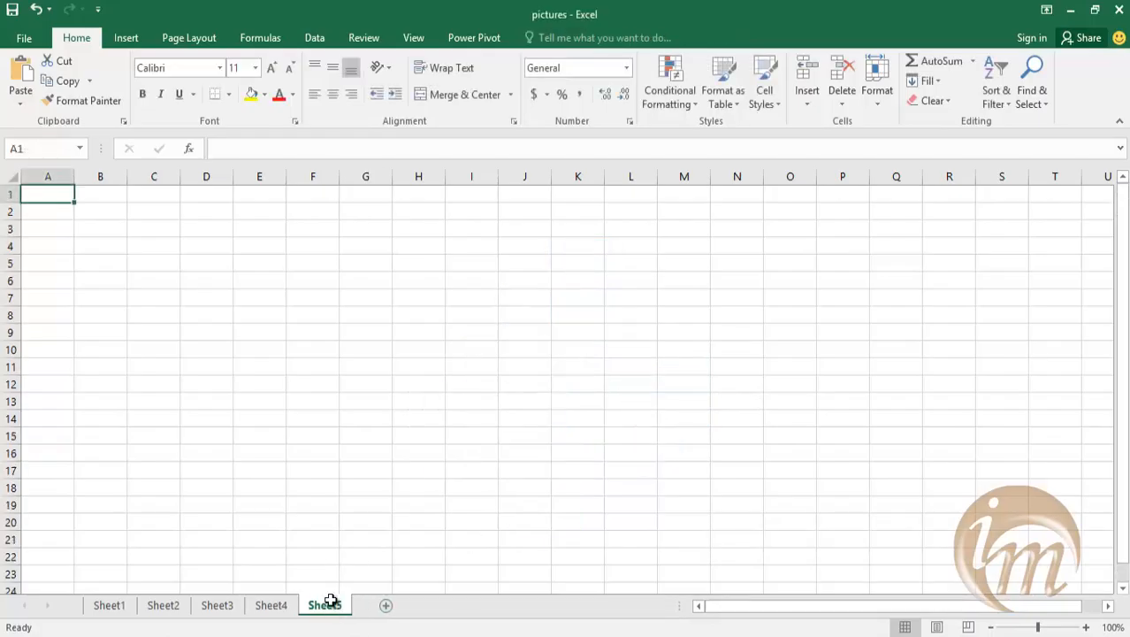
click(125, 38)
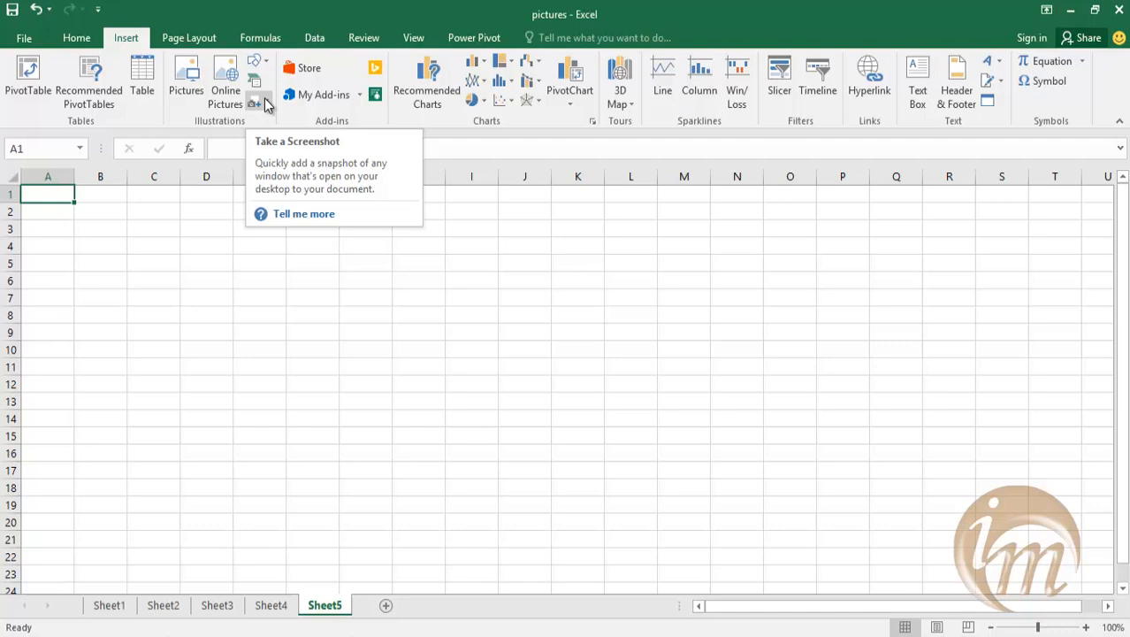
click(264, 104)
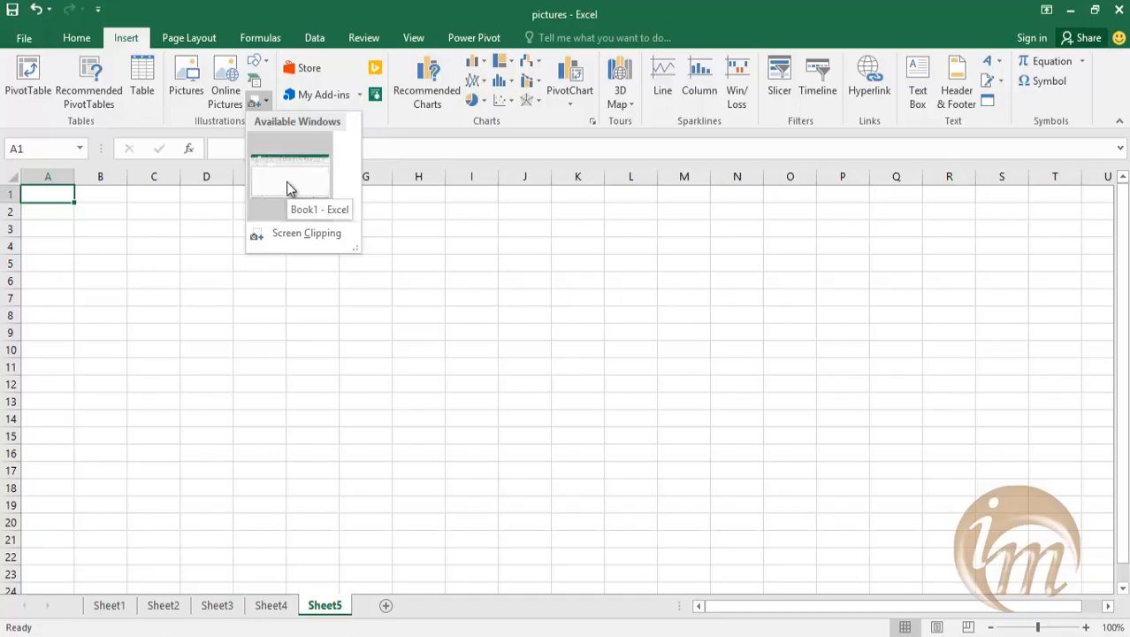
click(285, 187)
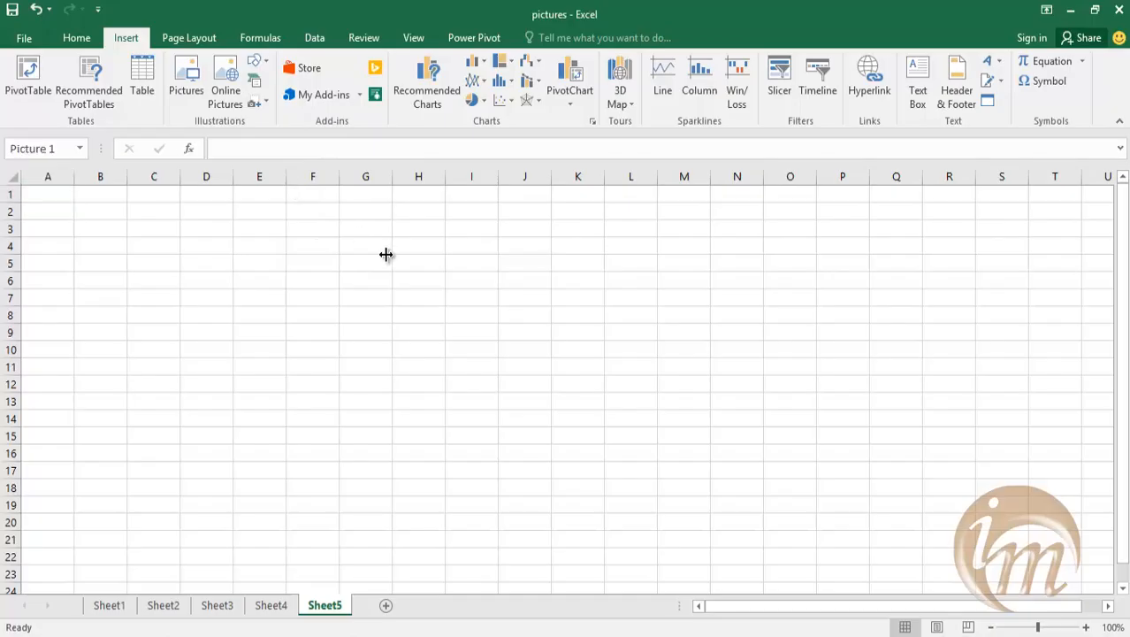
scroll(343, 296, down, 4)
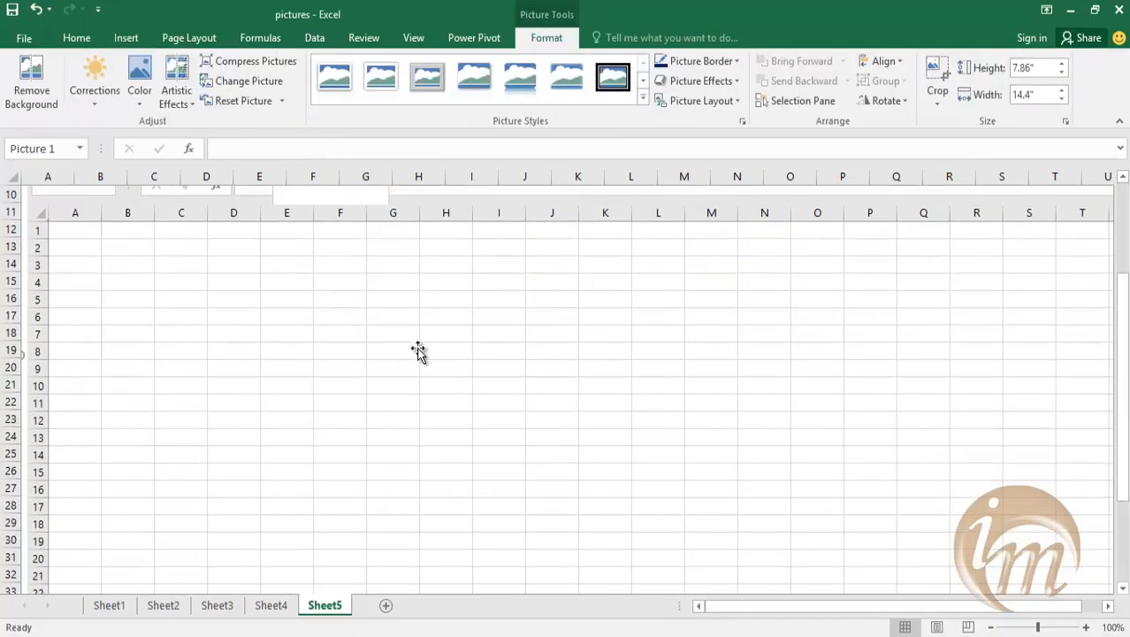
scroll(415, 355, down, 5)
scroll(384, 353, up, 3)
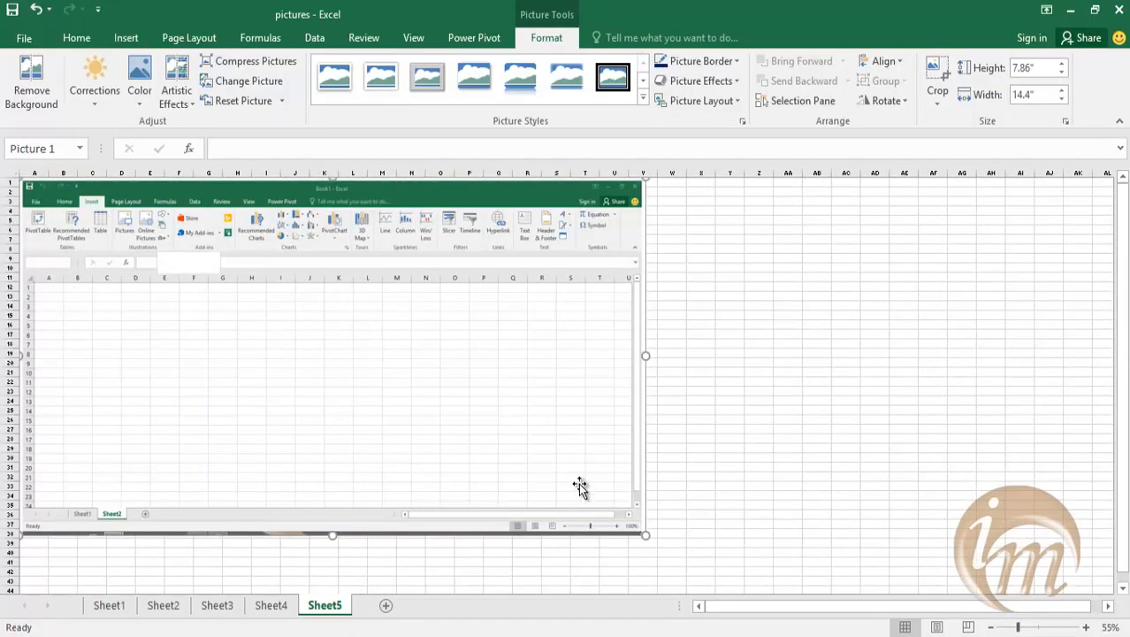
Delete the window screenshot and insert a screen clipping of the Book1 ribbon from the File tab across to the Charts group.
key(Delete)
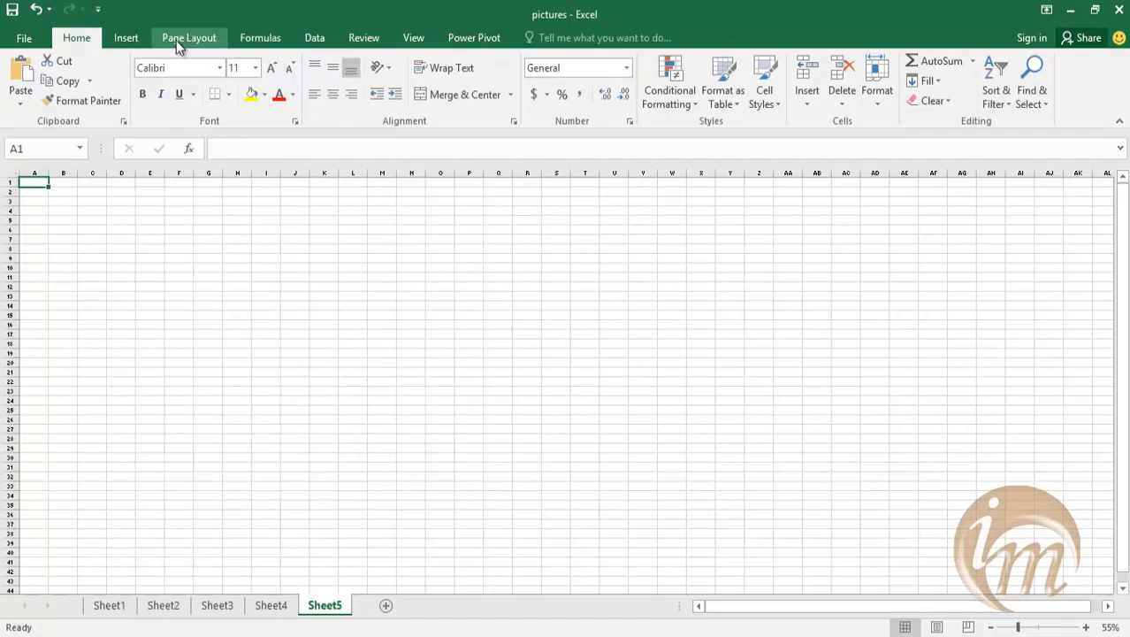
click(137, 38)
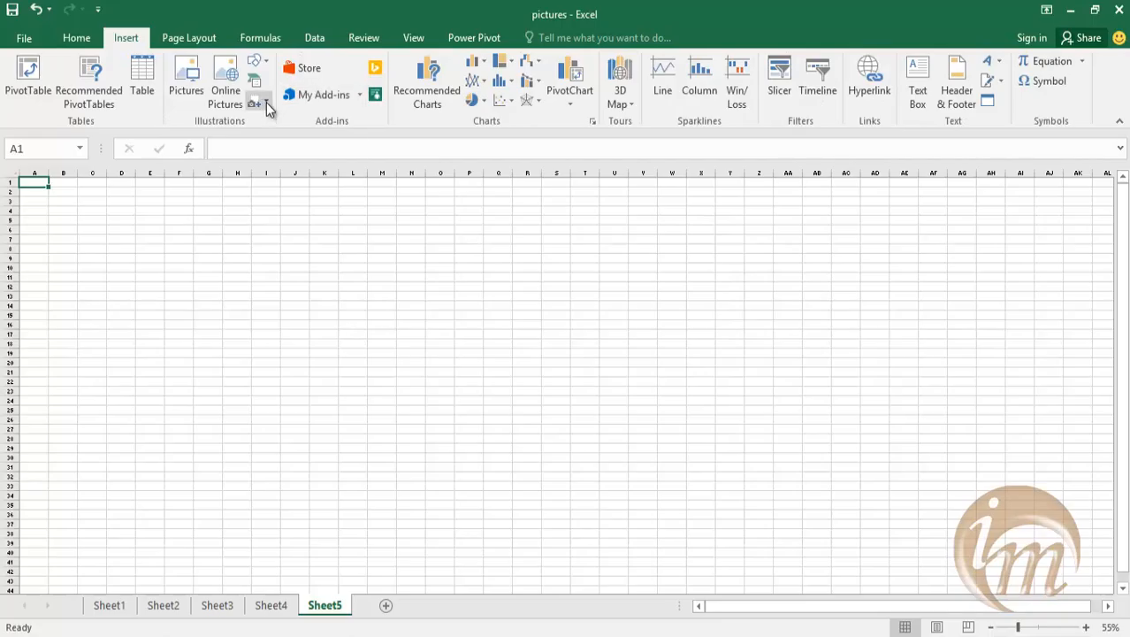
click(264, 103)
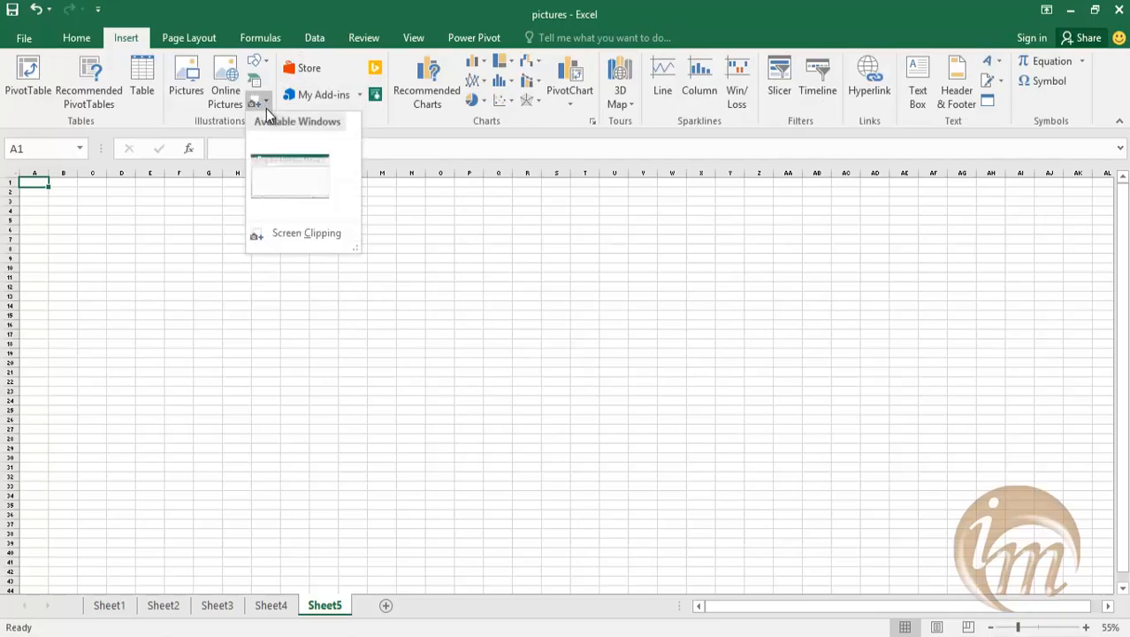
click(285, 234)
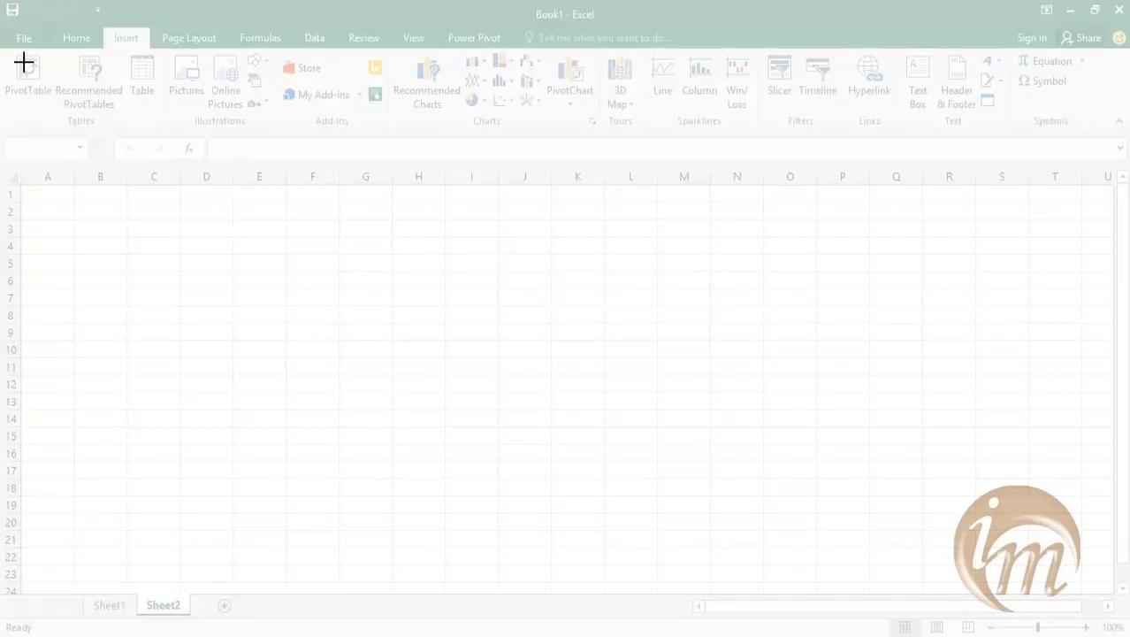
drag(9, 32, 522, 134)
Move the ribbon clipping to around cell H12, try enlarging it to about 11.19" wide, and undo the resize.
drag(249, 238, 461, 336)
drag(512, 289, 717, 246)
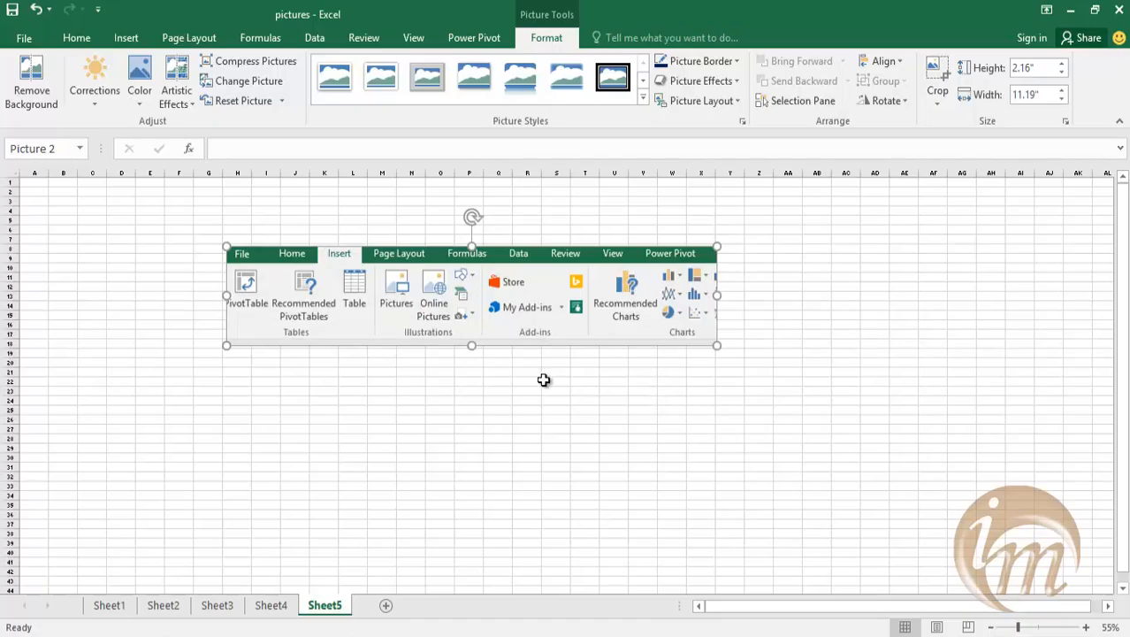
key(ctrl+z)
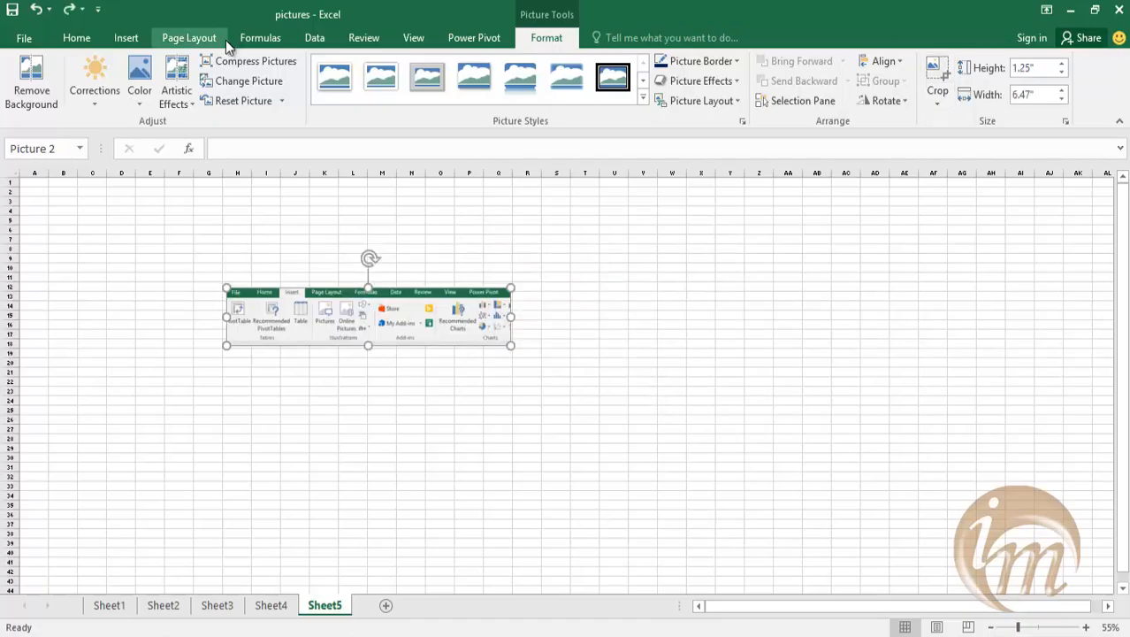
Insert a screen clipping of the formula bar from the Book1 window.
click(130, 38)
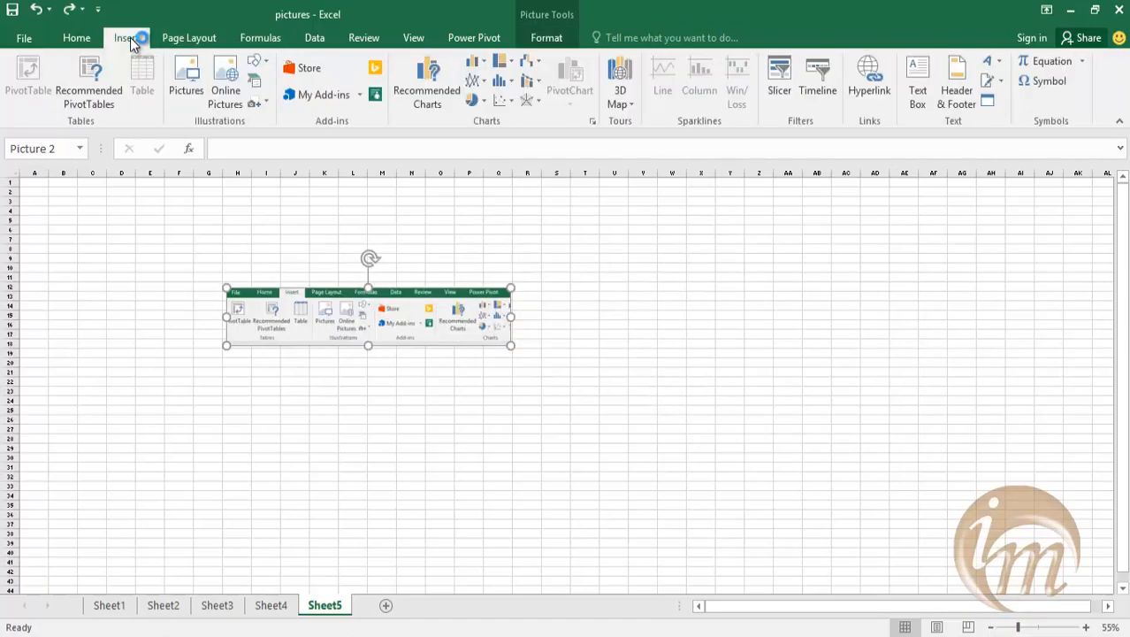
click(263, 103)
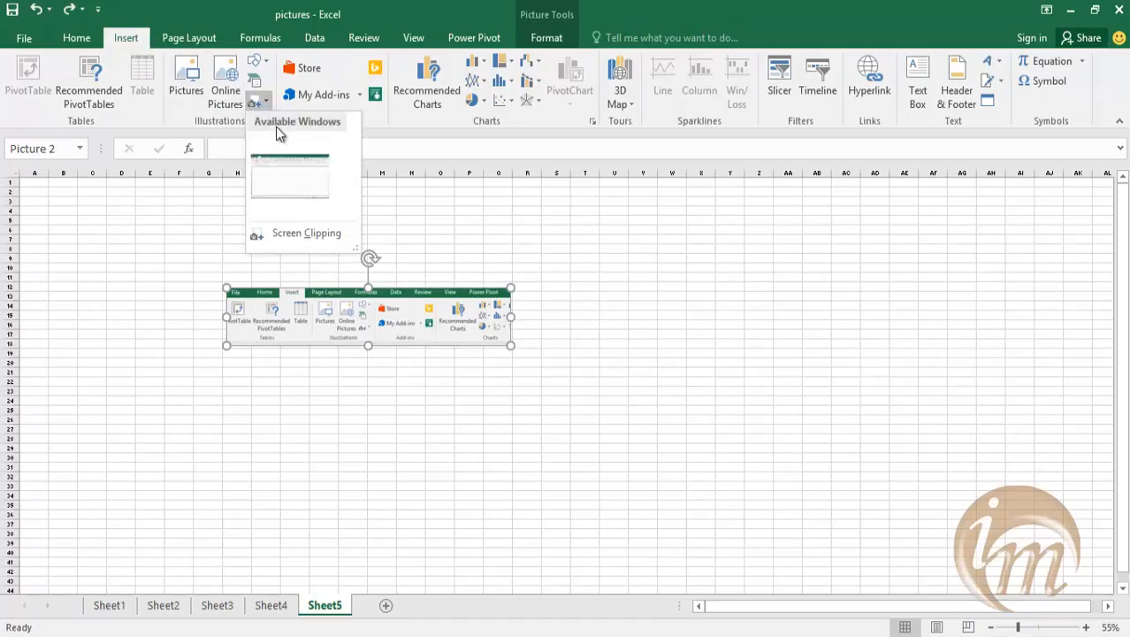
click(259, 233)
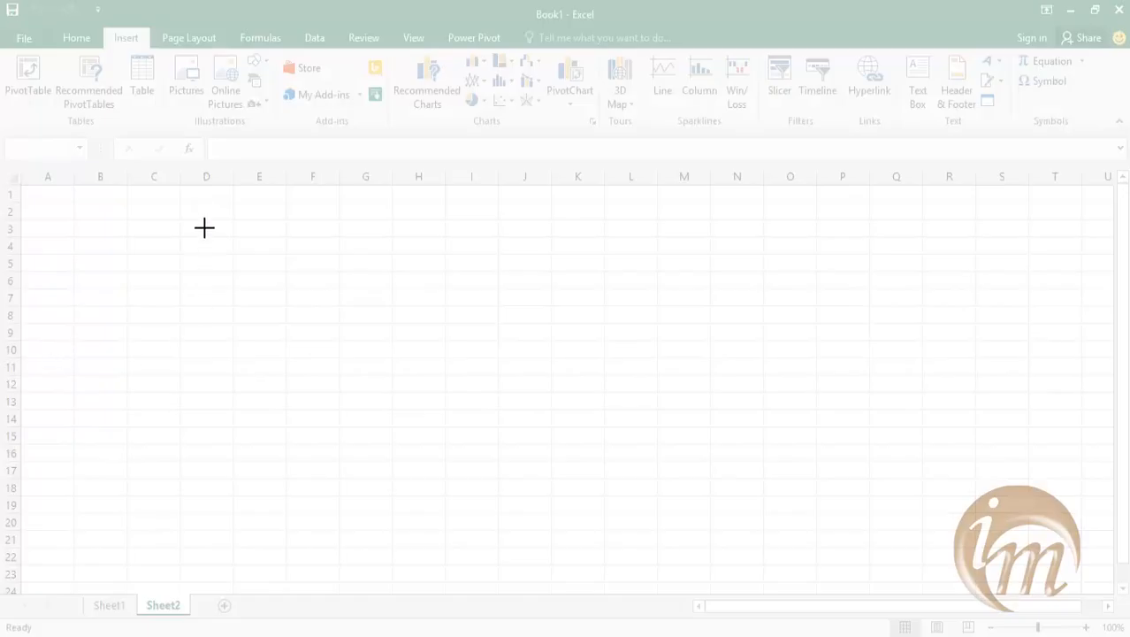
drag(110, 136, 1115, 167)
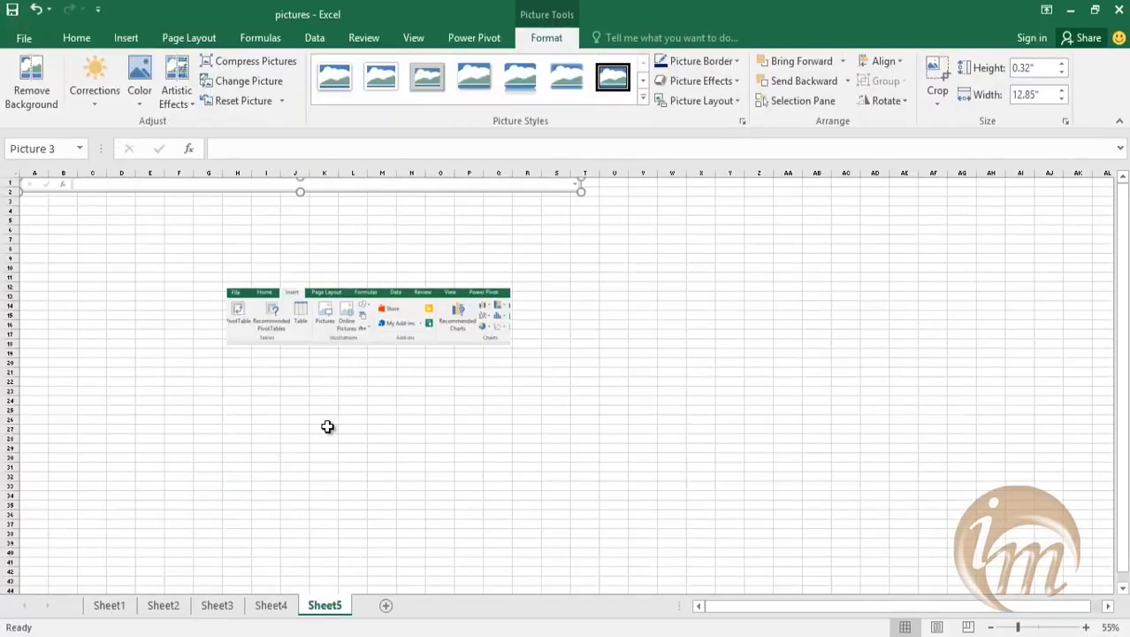
Enlarge the formula bar clipping to about 1.55" by 61.81" and place it below the ribbon clipping, starting at row 23.
drag(351, 210, 533, 446)
drag(775, 437, 785, 385)
drag(517, 428, 308, 429)
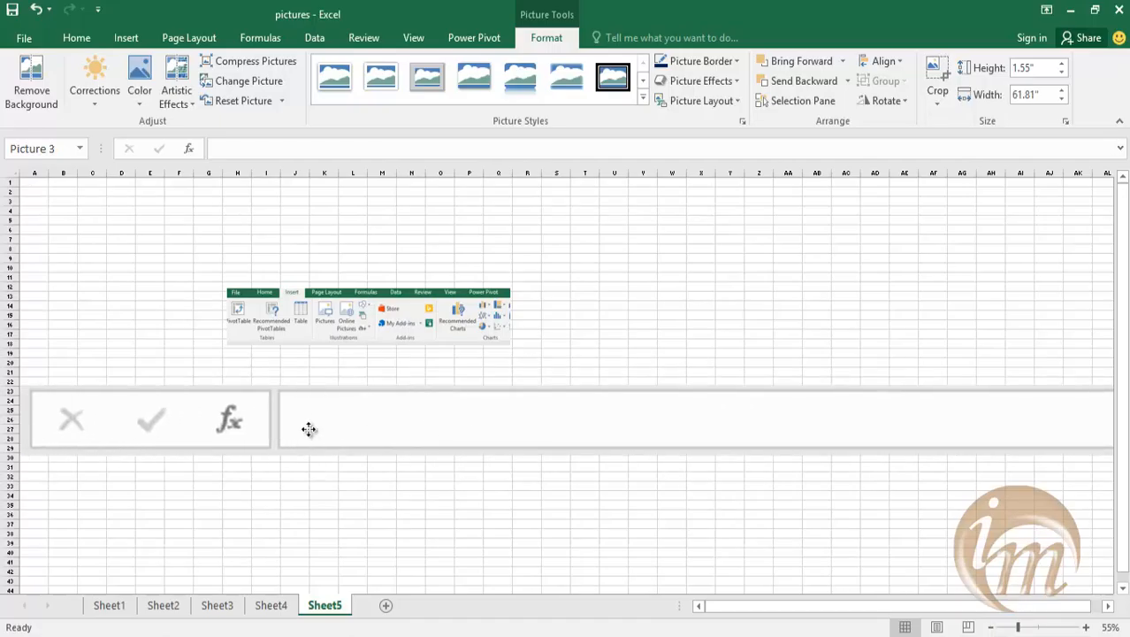
scroll(379, 439, down, 1)
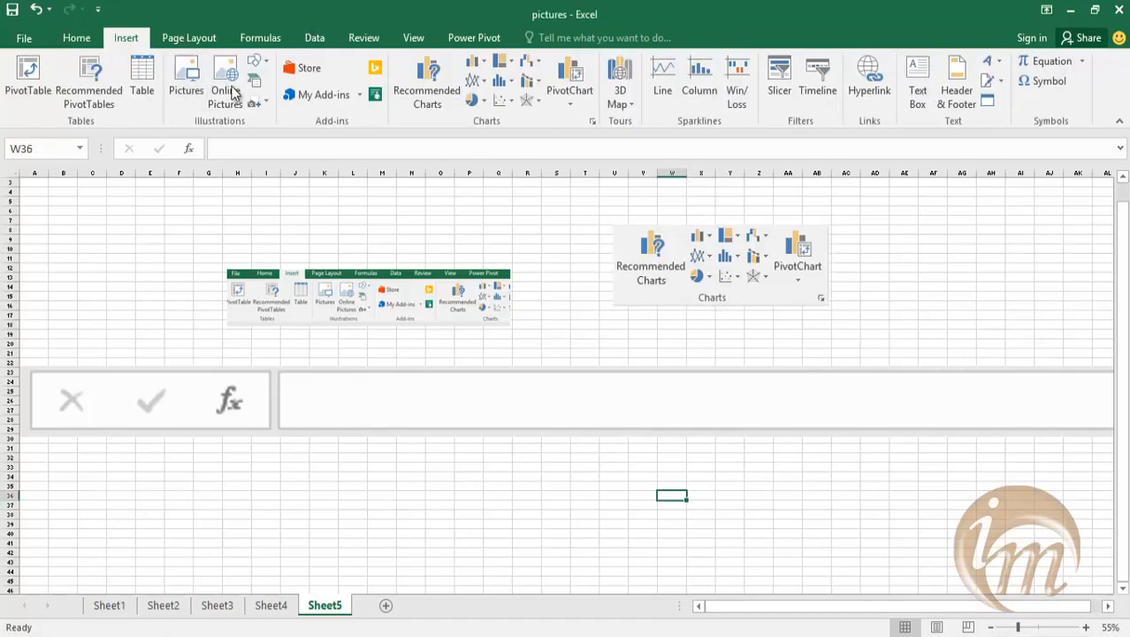
Insert a screen clipping of the info media folder icon from the desktop.
click(264, 104)
click(267, 122)
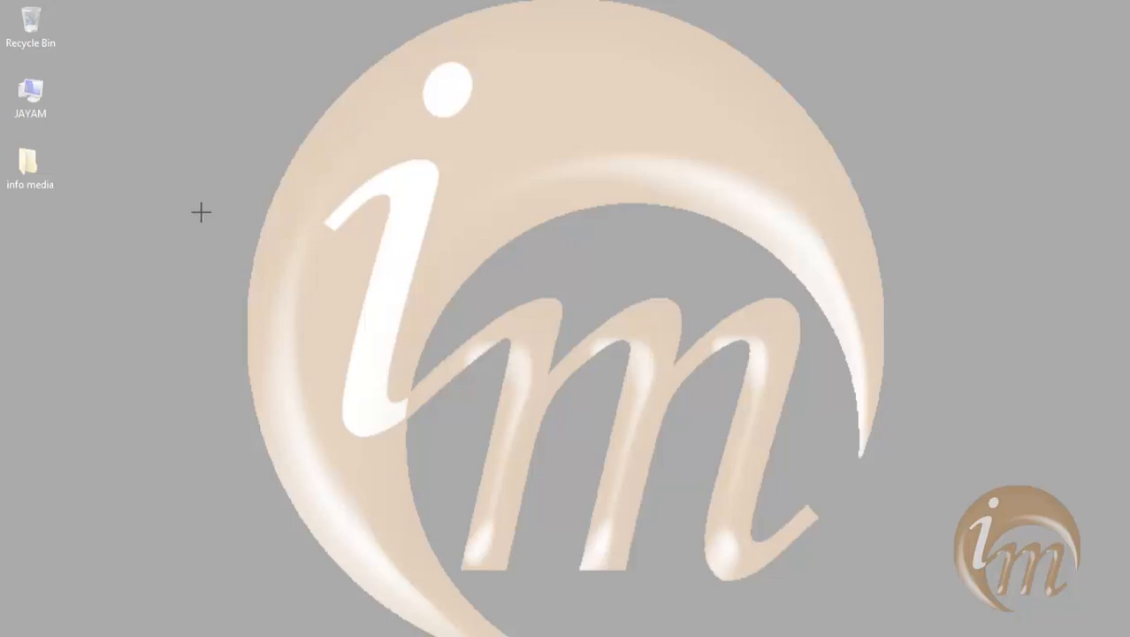
drag(4, 139, 57, 199)
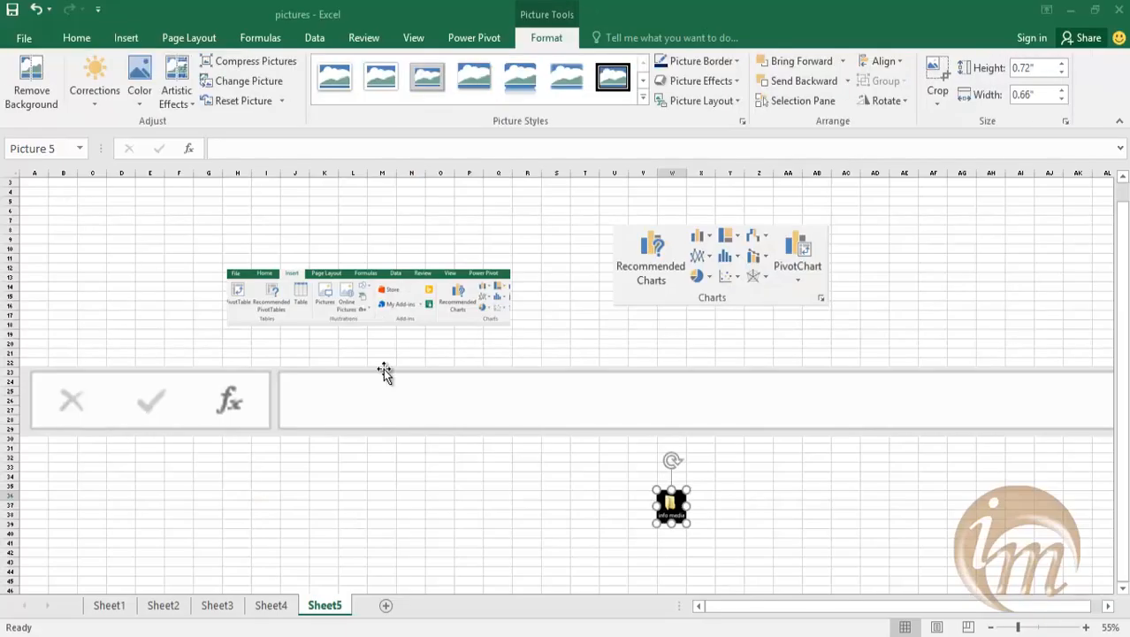
Enlarge the info media folder clipping and move it over columns A to G, starting at row 3.
drag(688, 488, 827, 402)
drag(889, 422, 991, 323)
click(932, 570)
drag(1049, 251, 202, 219)
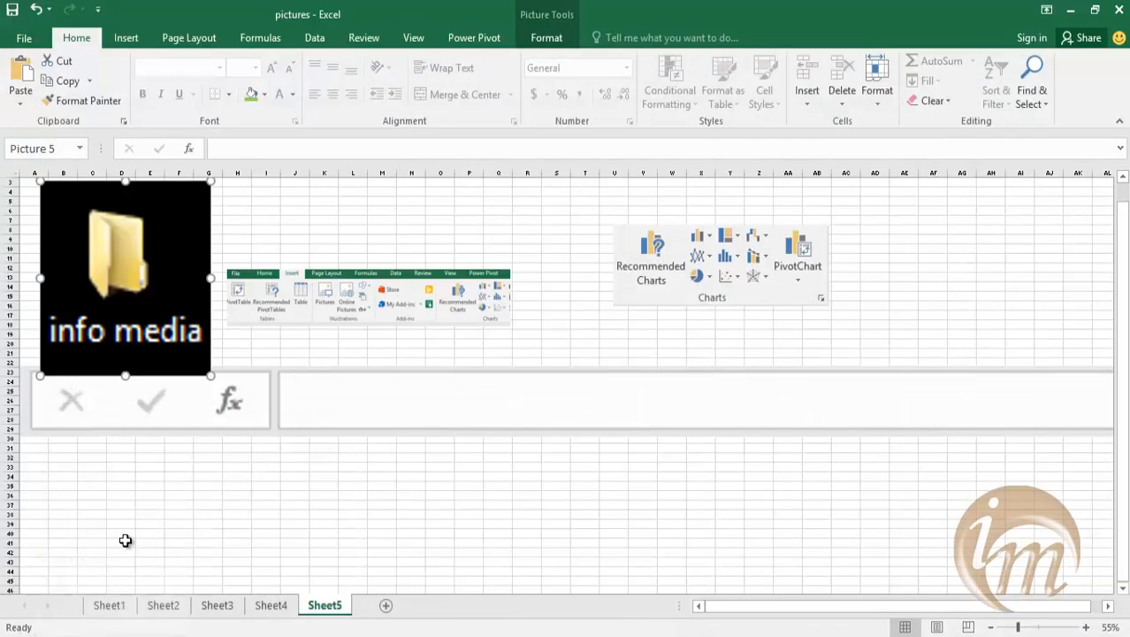
Open a File Explorer window on the computer view and insert a screenshot of that window into Sheet5.
key(super+e)
click(126, 38)
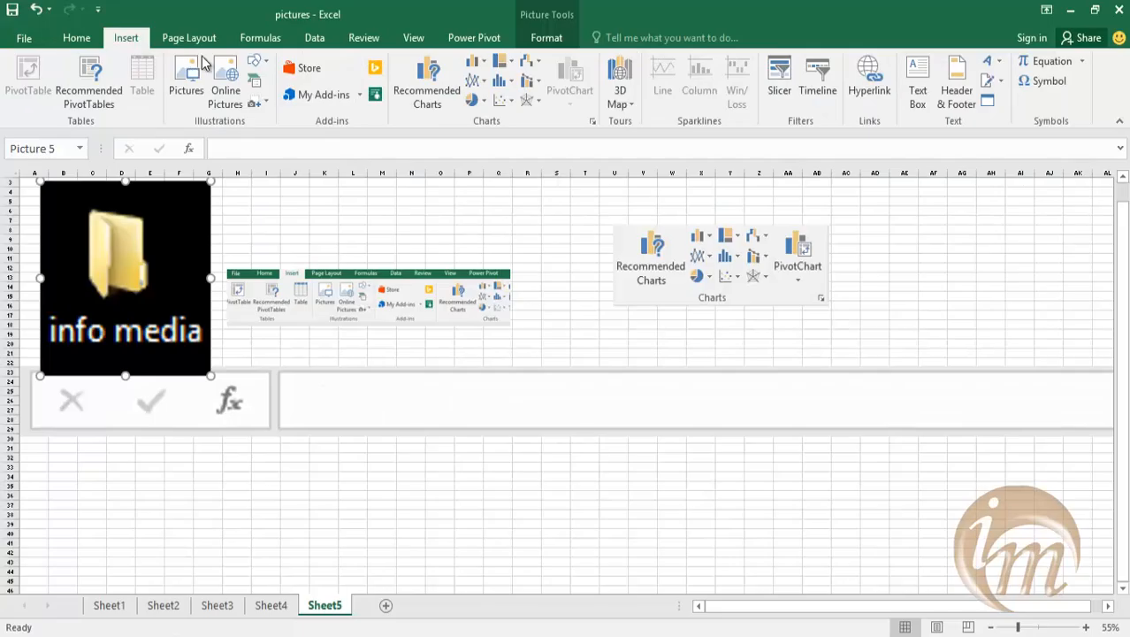
click(264, 104)
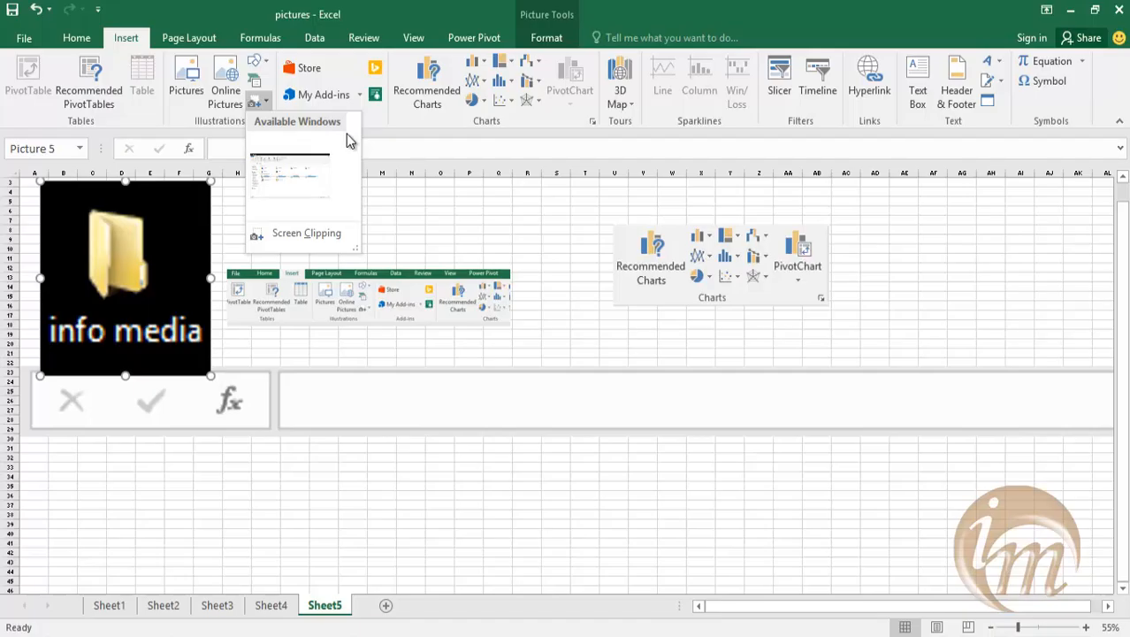
click(290, 174)
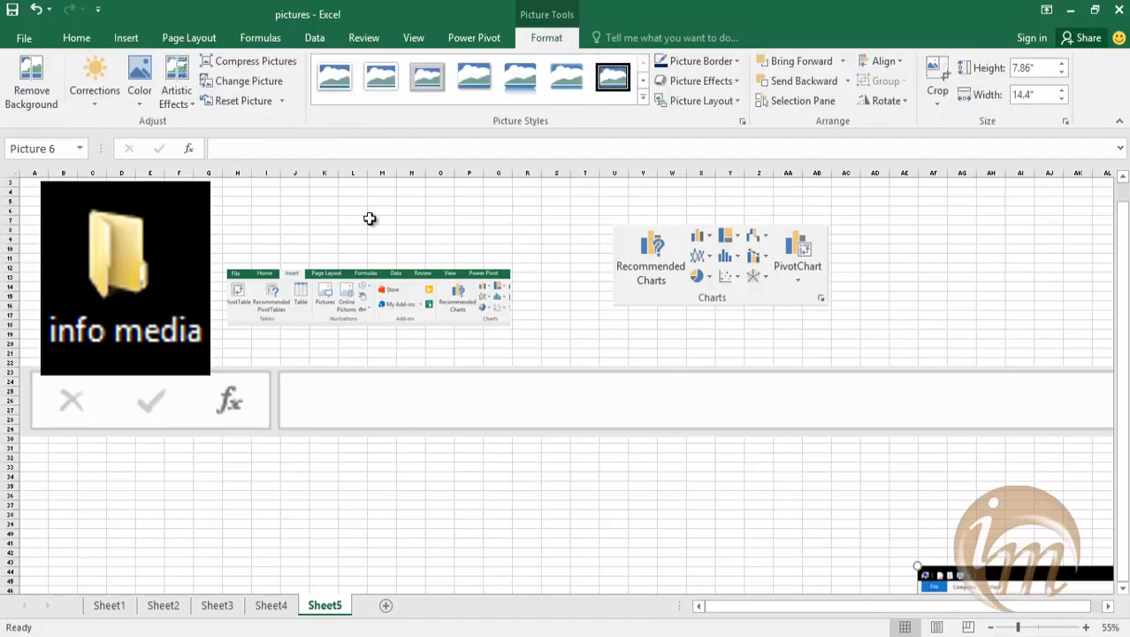
Move the File Explorer screenshot below the Charts clipping and enlarge it to about 8.46" by 15.51".
drag(1000, 577, 606, 320)
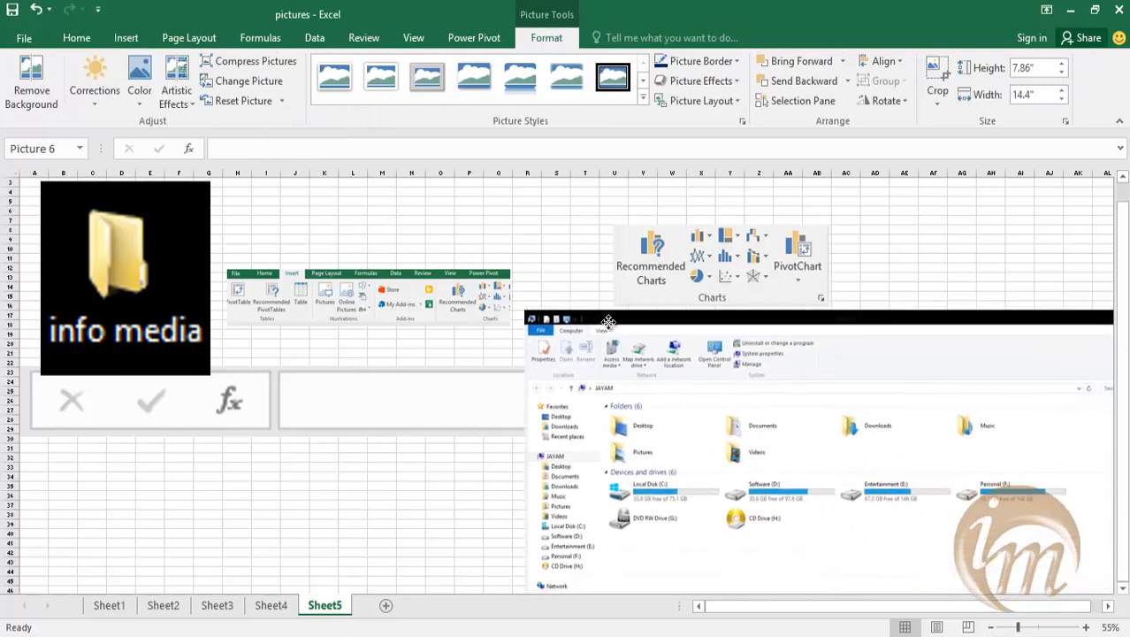
scroll(642, 338, down, 3)
drag(771, 383, 595, 383)
drag(368, 257, 320, 228)
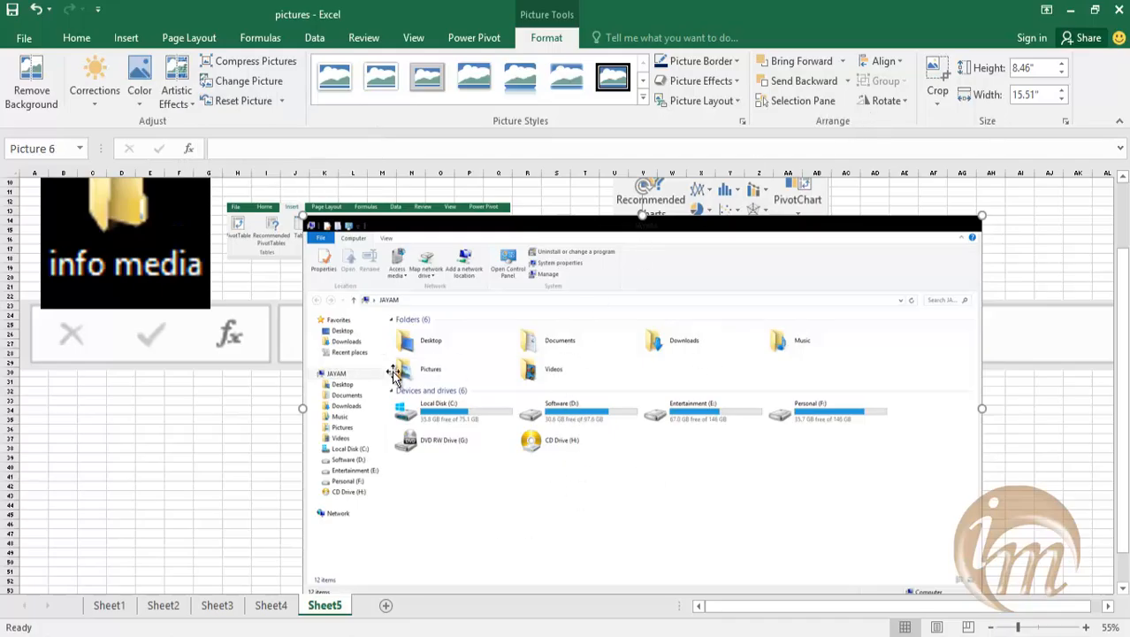
Crop the File Explorer screenshot from its right edge to a width of about 2", keeping the navigation pane.
click(938, 92)
click(961, 119)
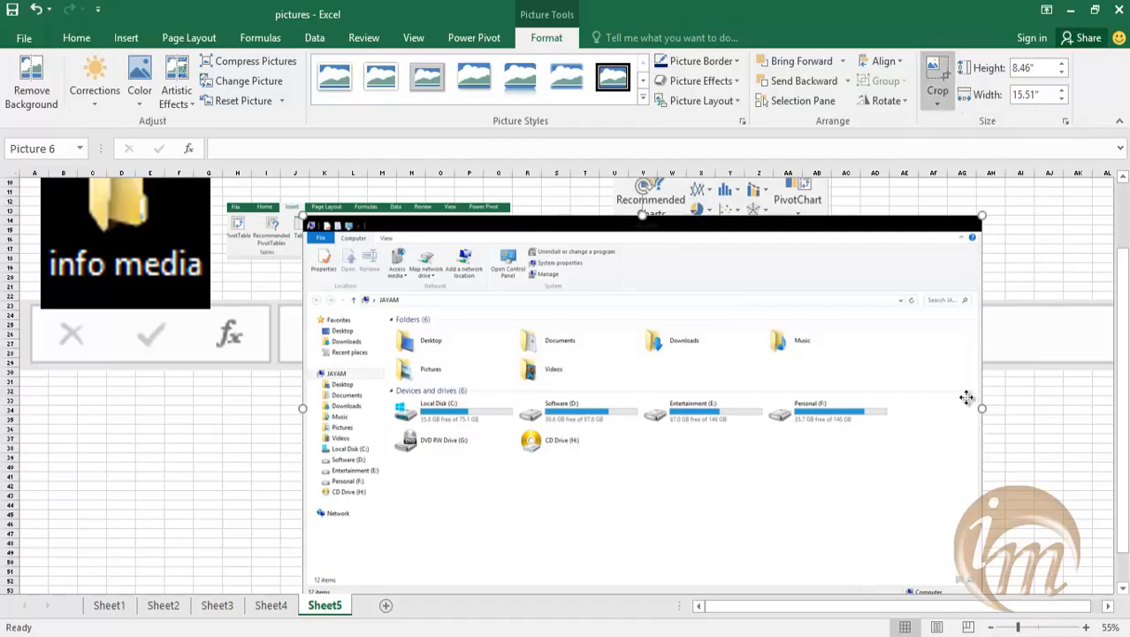
drag(982, 407, 388, 425)
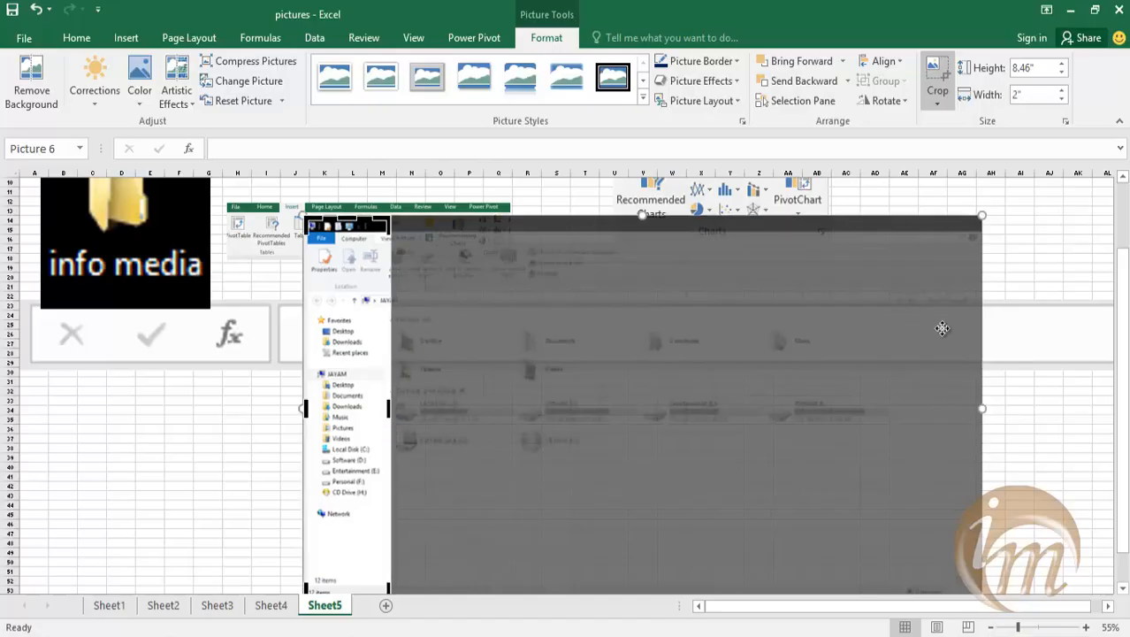
click(1032, 242)
scroll(590, 346, down, 1)
scroll(590, 347, up, 2)
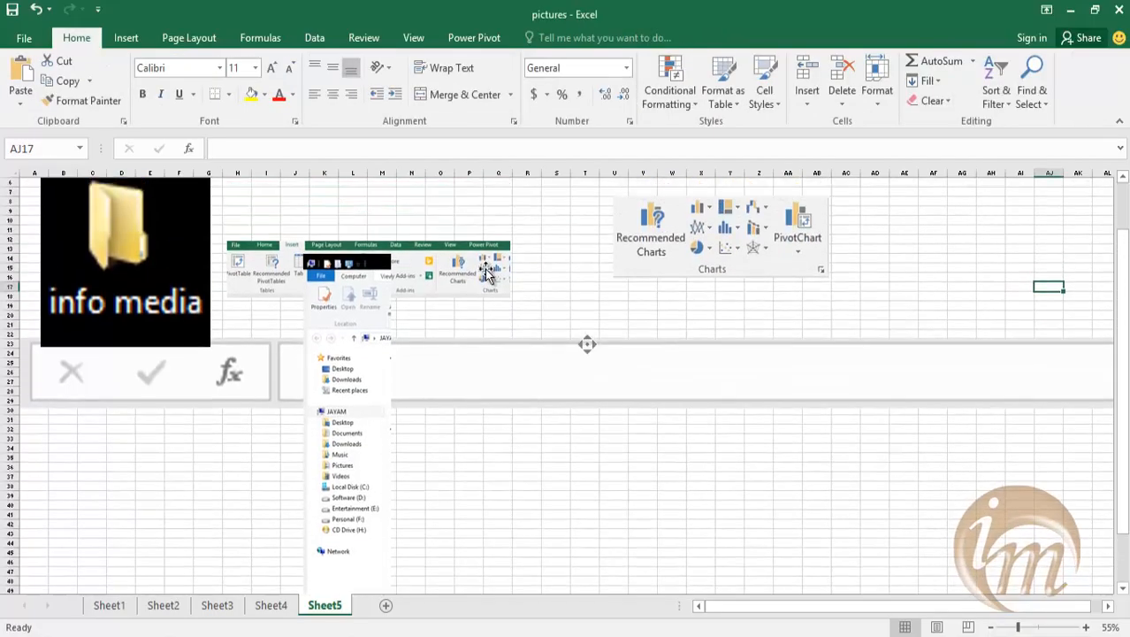
Move the cropped navigation pane picture to the right of the Charts clipping and enlarge it to span about columns AA to AH.
drag(338, 361, 957, 306)
drag(1083, 198, 1117, 194)
scroll(659, 425, up, 1)
scroll(858, 439, down, 1)
drag(1010, 434, 855, 433)
scroll(913, 429, up, 2)
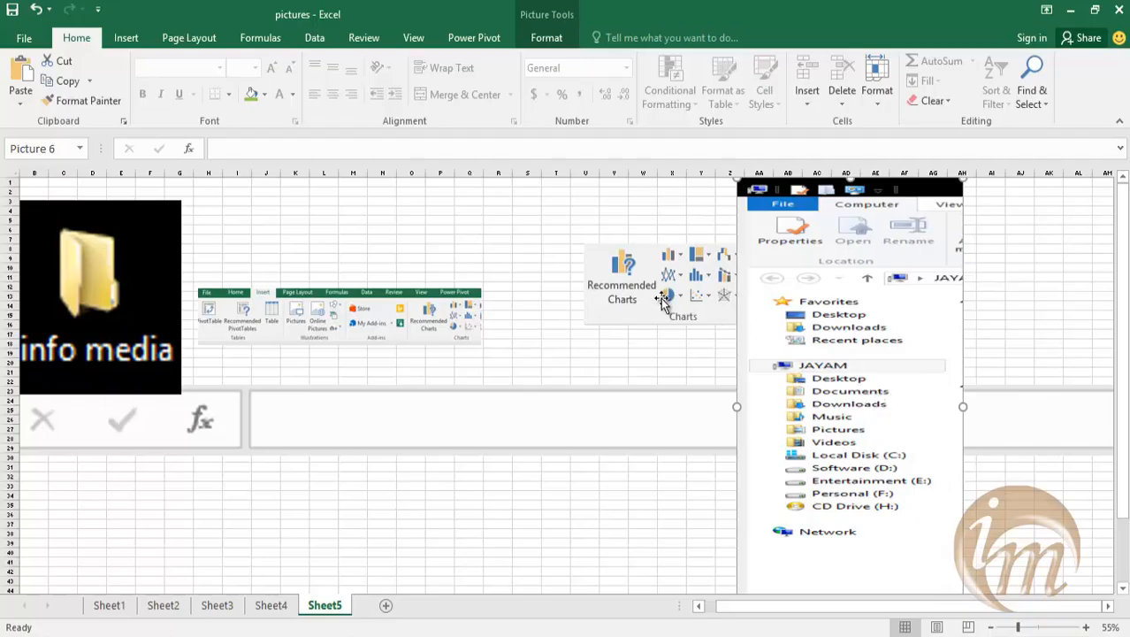
Start inserting another illustration on Sheet5.
click(125, 38)
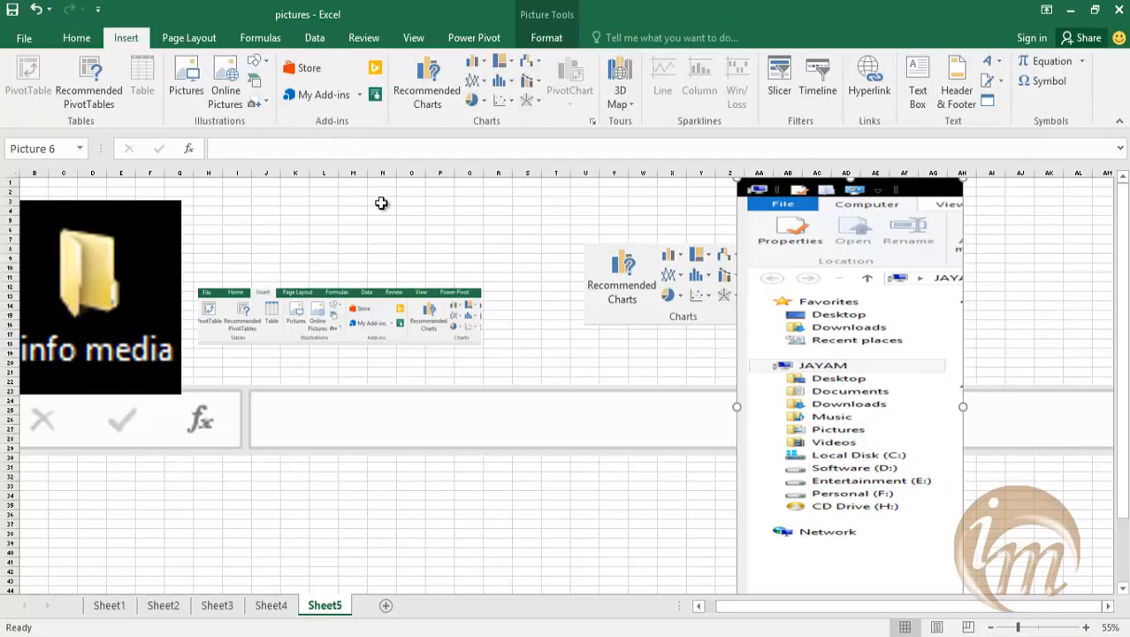